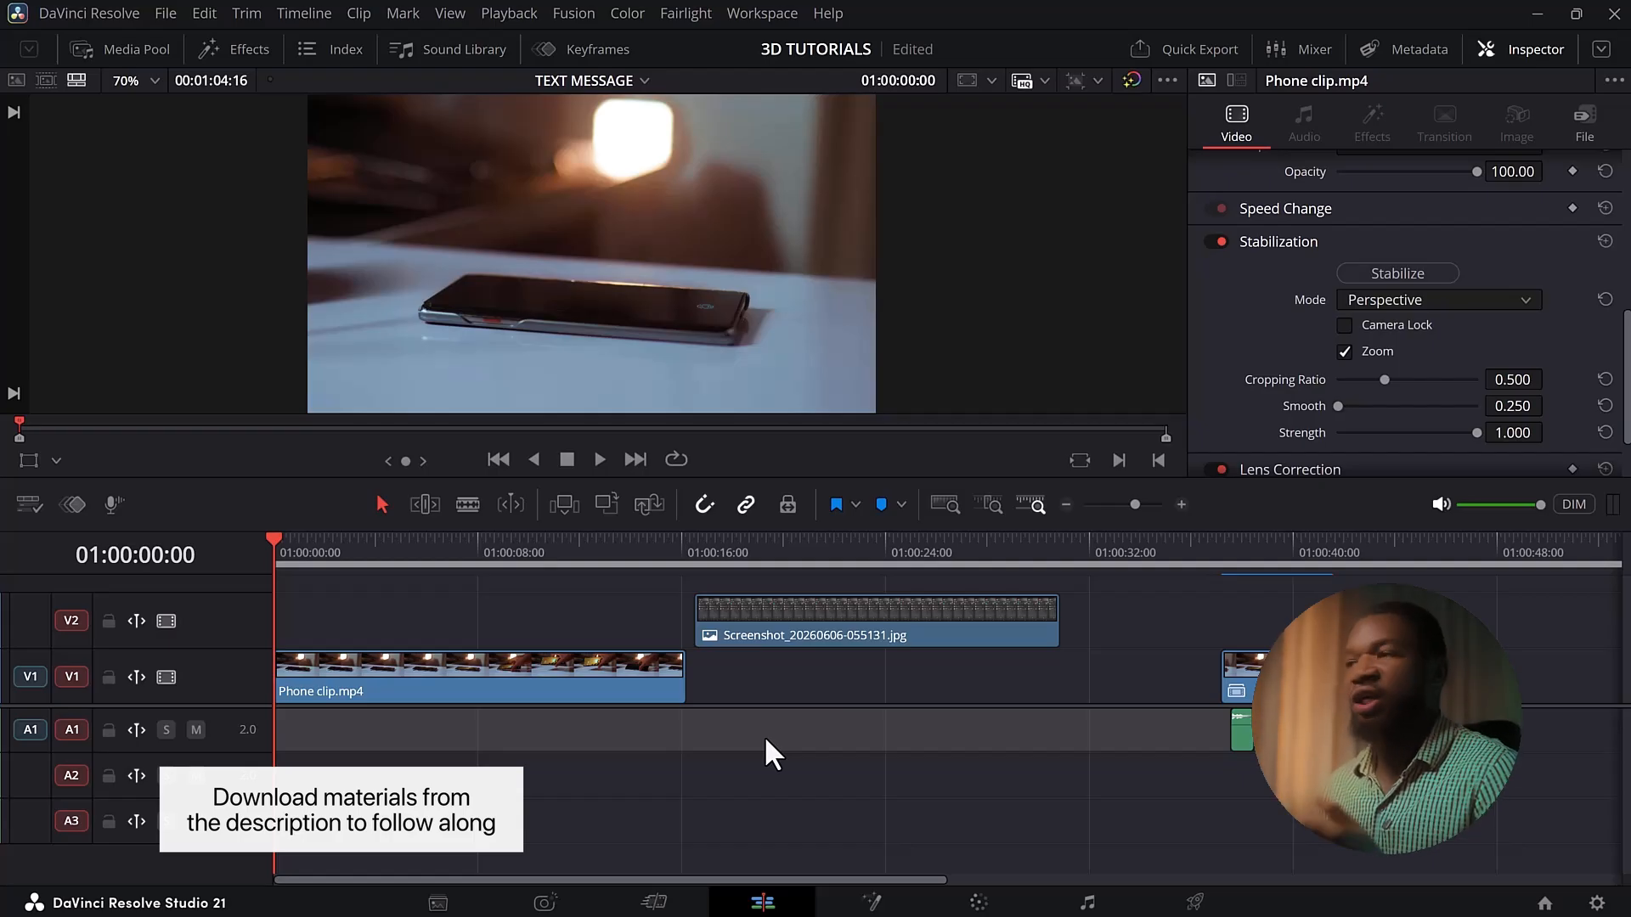
Trim Phone clip.mp4 at both ends, cutting its start at 01:00:04:04, and stack the screenshot clip above it from the timeline's start
left_click_drag(475, 551, 549, 605)
left_click(884, 625)
left_click_drag(883, 629, 634, 630)
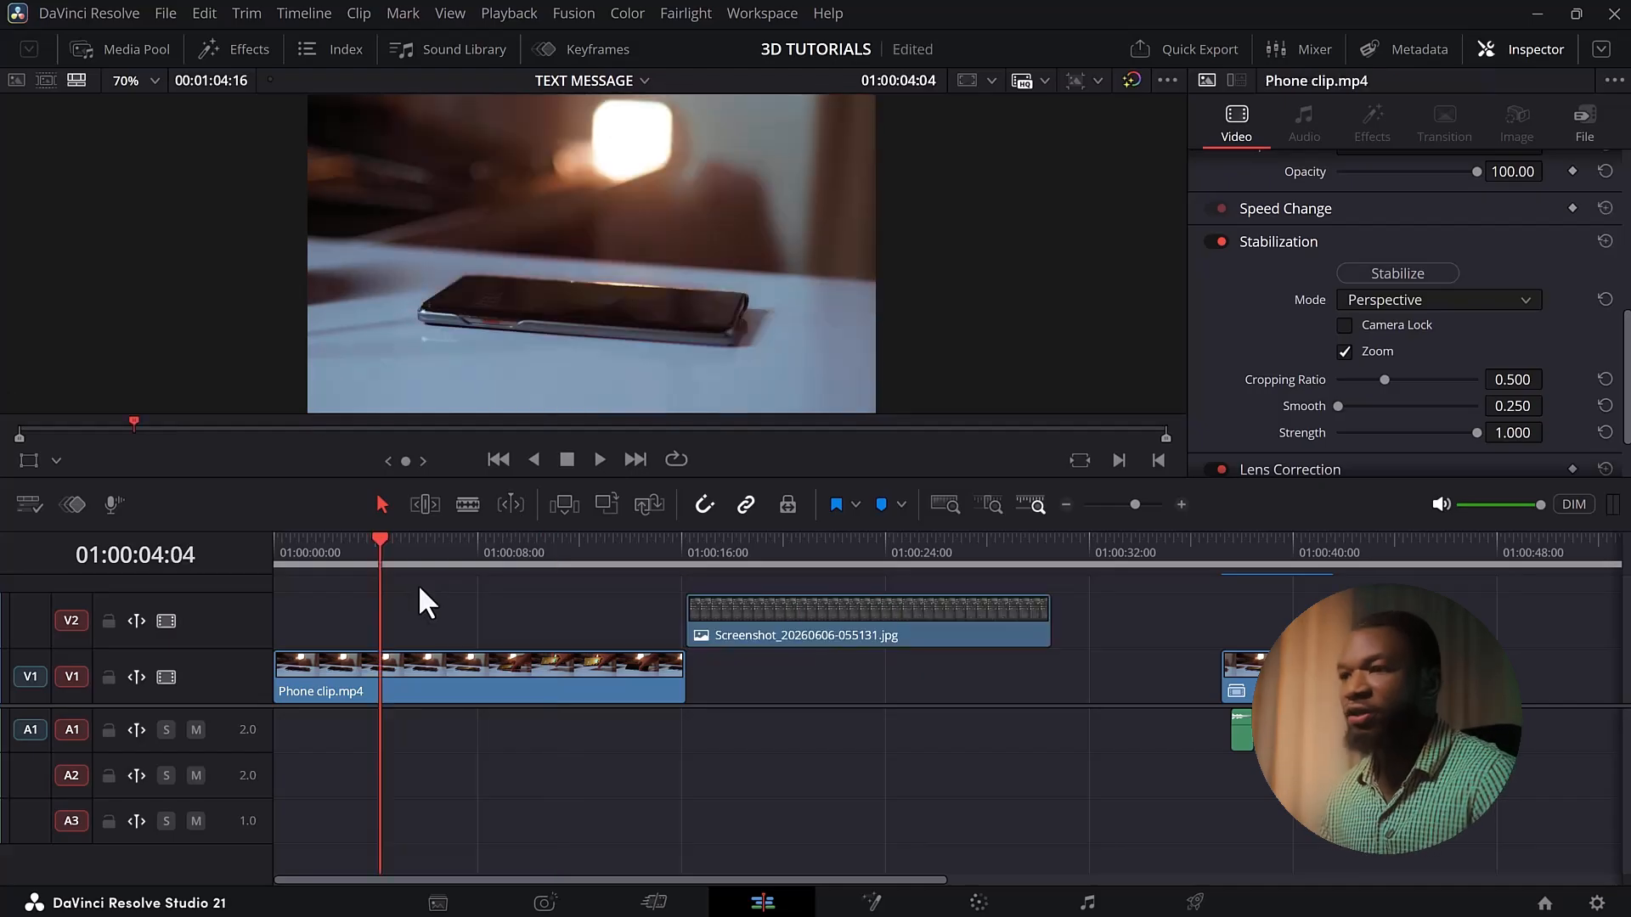
key("ctrl+shift+bracketleft")
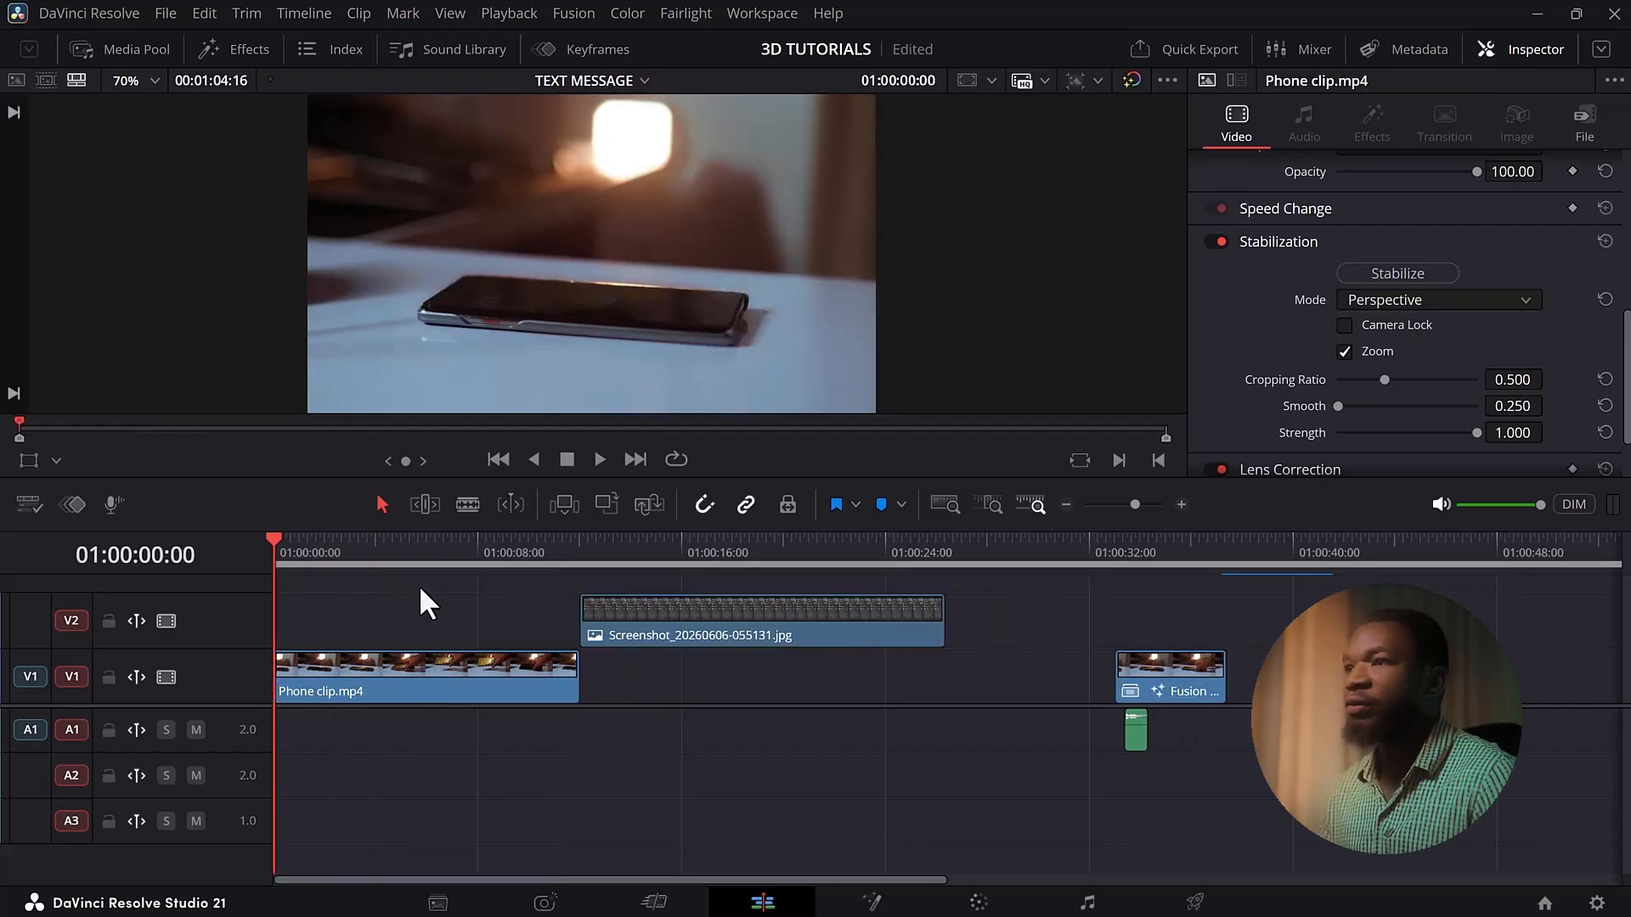
key("space")
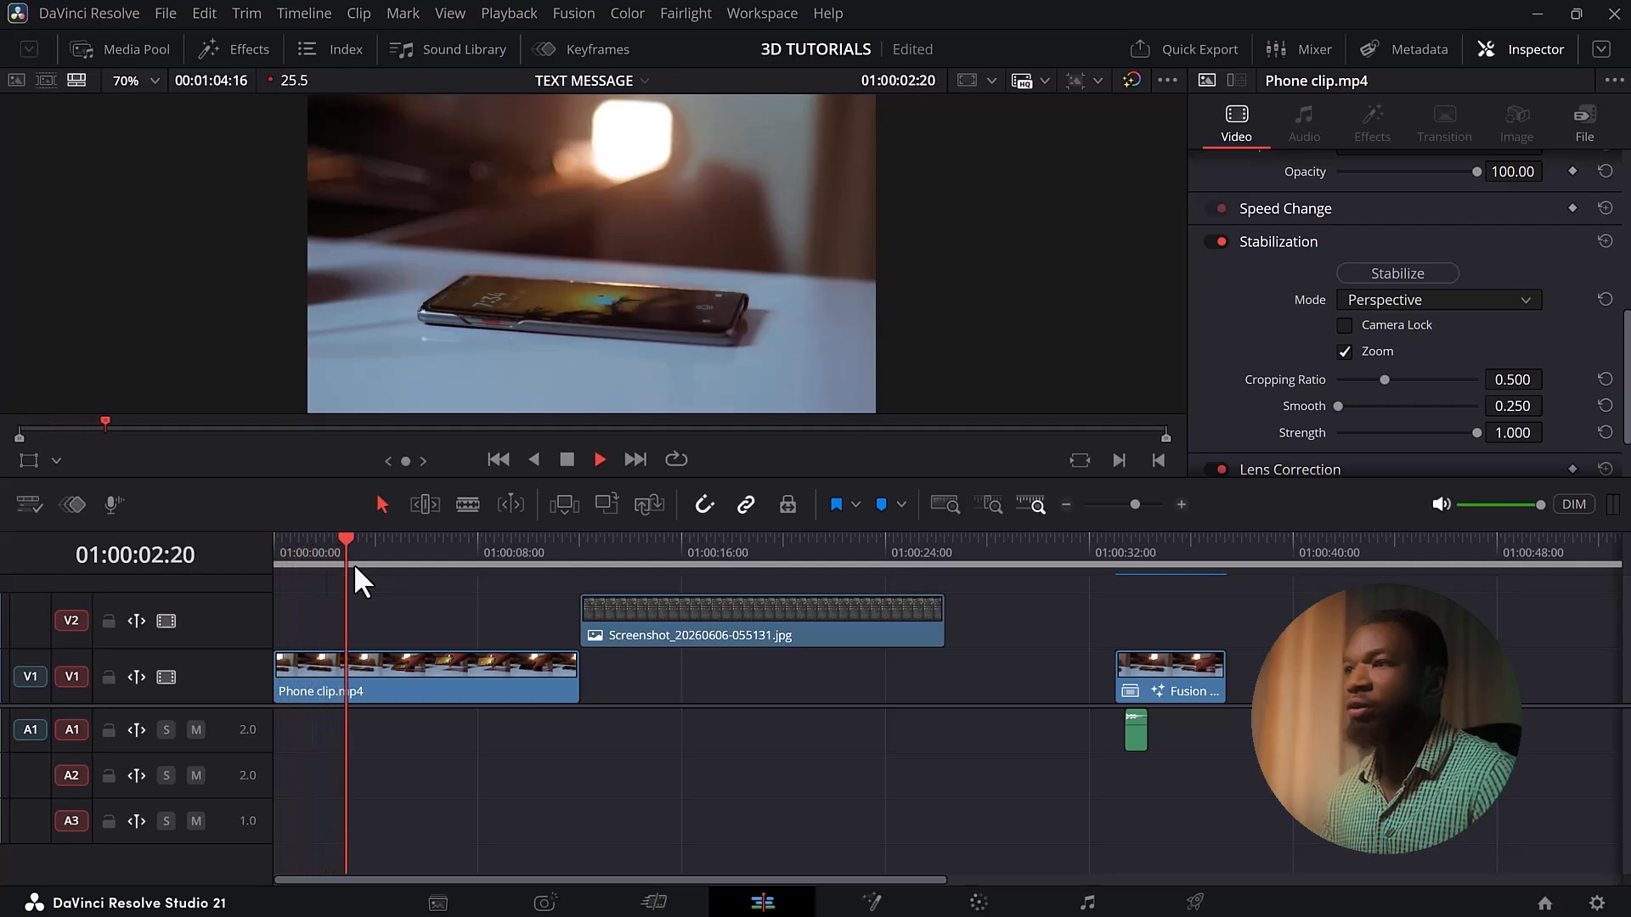
left_click_drag(365, 537, 473, 543)
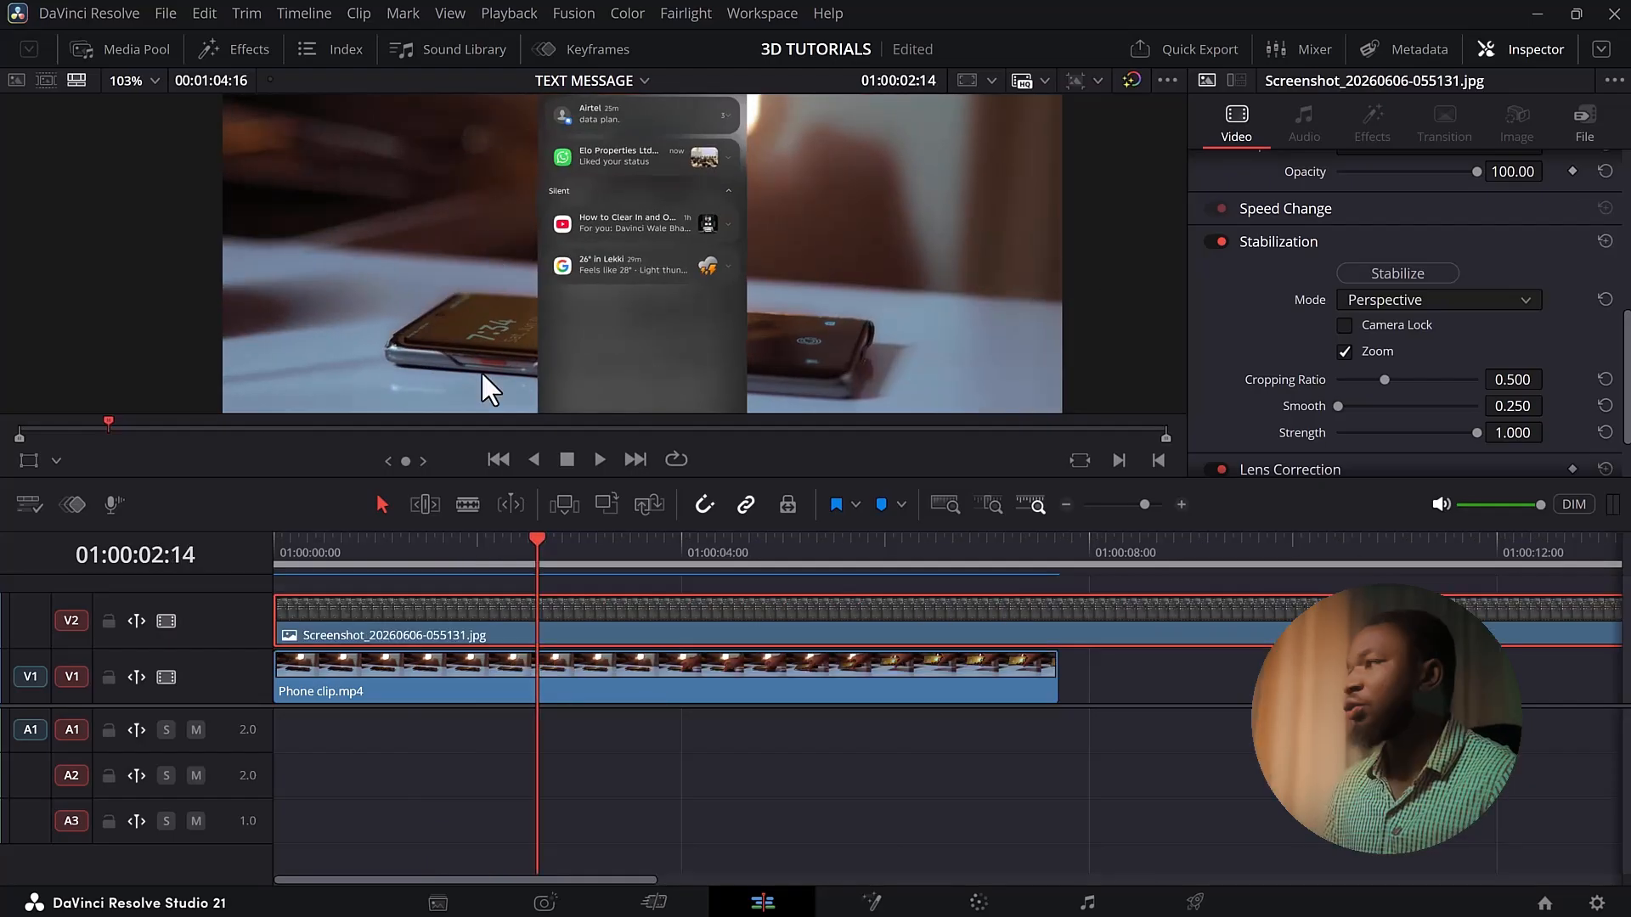
Crop the screenshot clip to the WhatsApp notification with Crop Top 246.1 and Crop Bottom 717.3
scroll(1220, 297, "down", 2)
scroll(1217, 299, "up", 8)
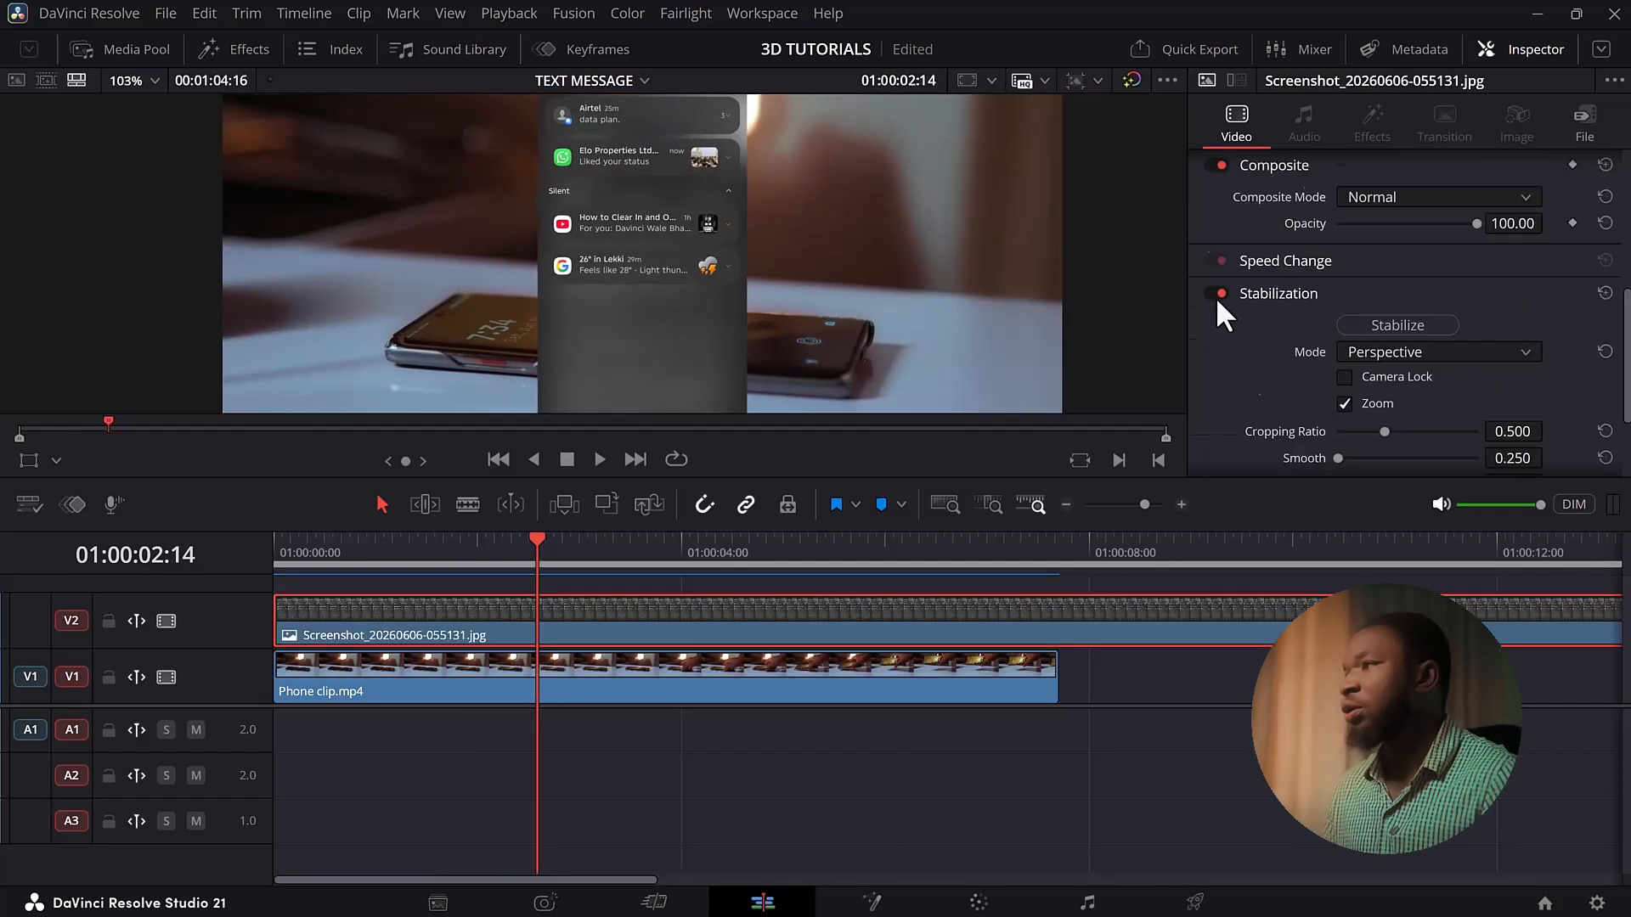
left_click(1260, 291)
left_click_drag(1338, 375, 1426, 410)
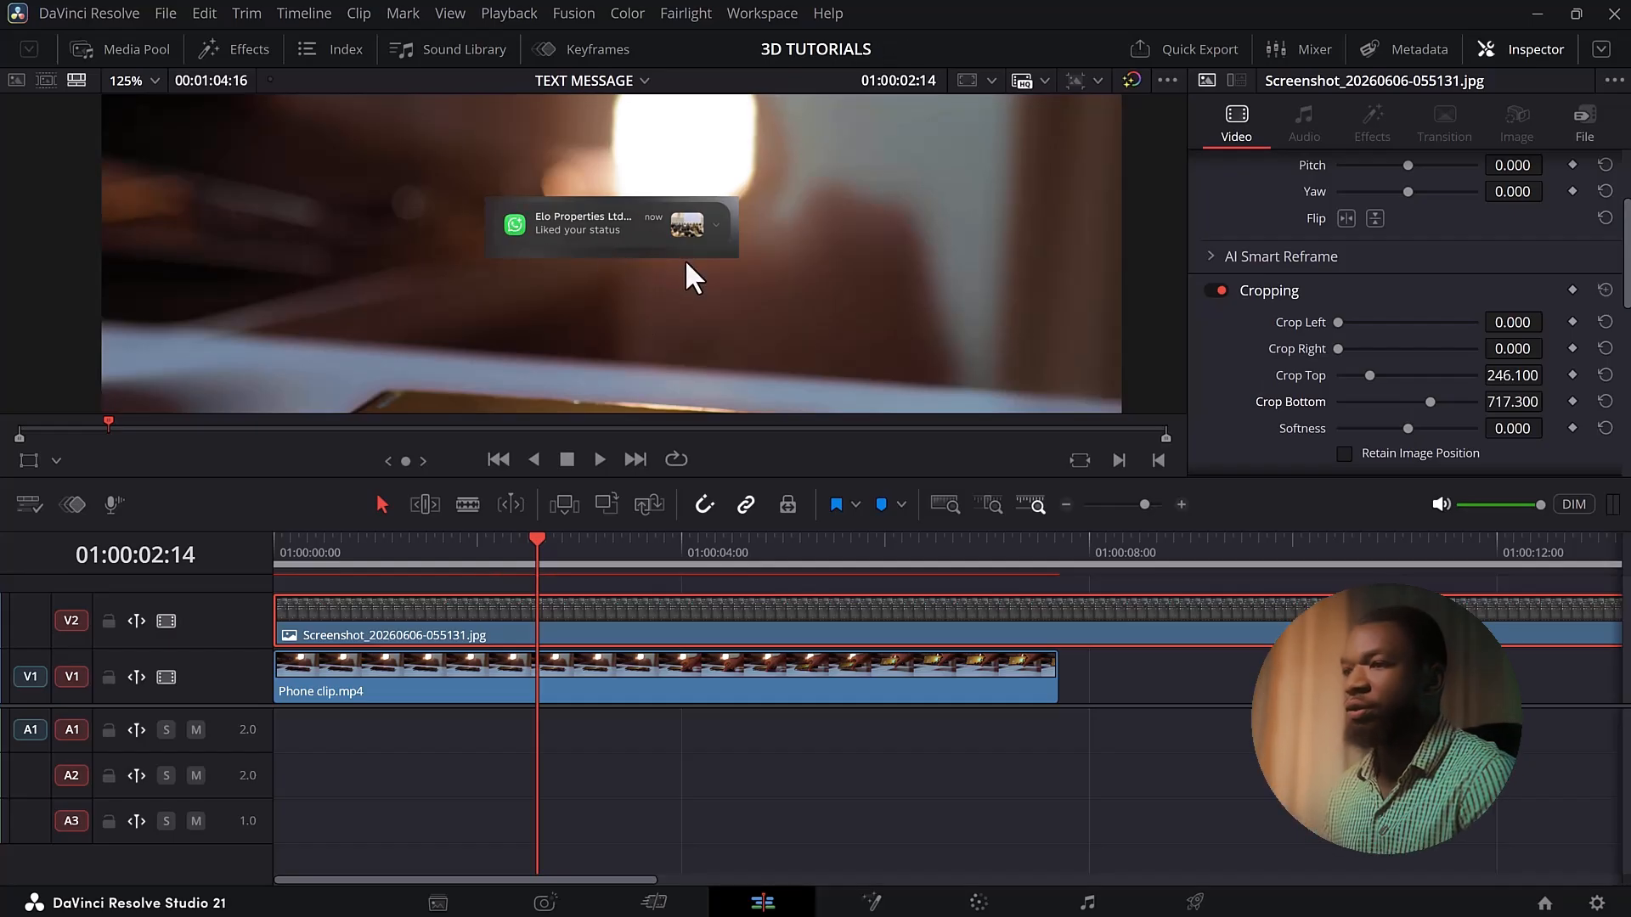
Split the screenshot clip at the phone clip's end, 01:00:07:17, and delete the excess part
left_click_drag(539, 548, 1061, 616)
key("ctrl+b")
key("Delete")
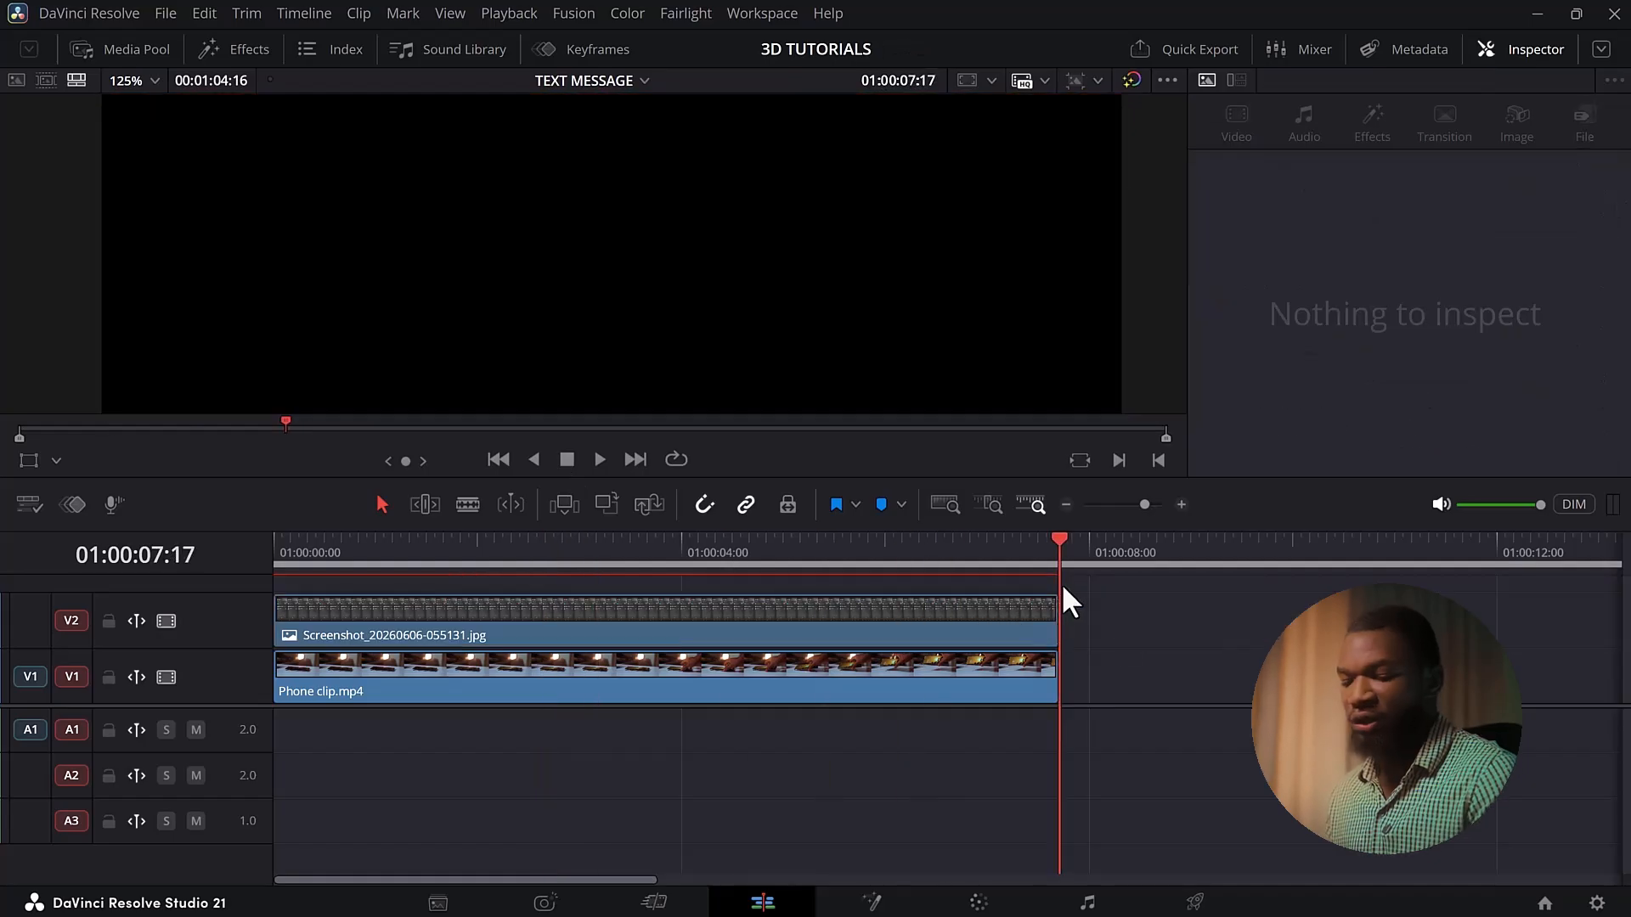
Combine the screenshot clip and Phone clip.mp4 into a new Fusion clip
left_click(1033, 546)
left_click_drag(802, 571, 689, 589)
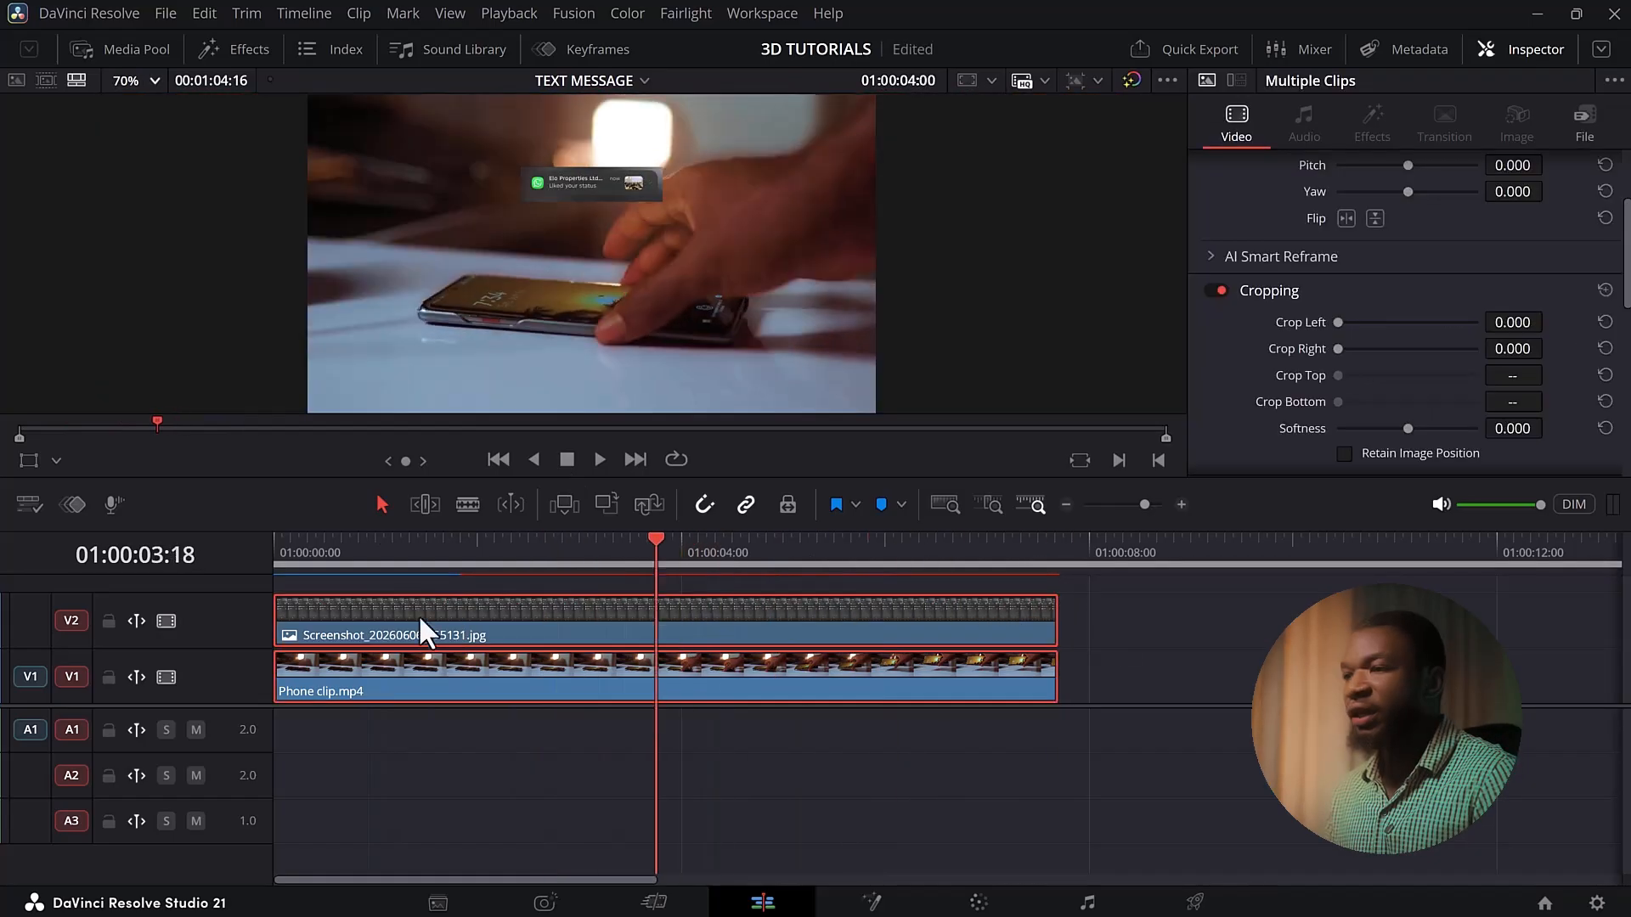
left_click_drag(419, 617, 601, 626)
right_click(603, 625)
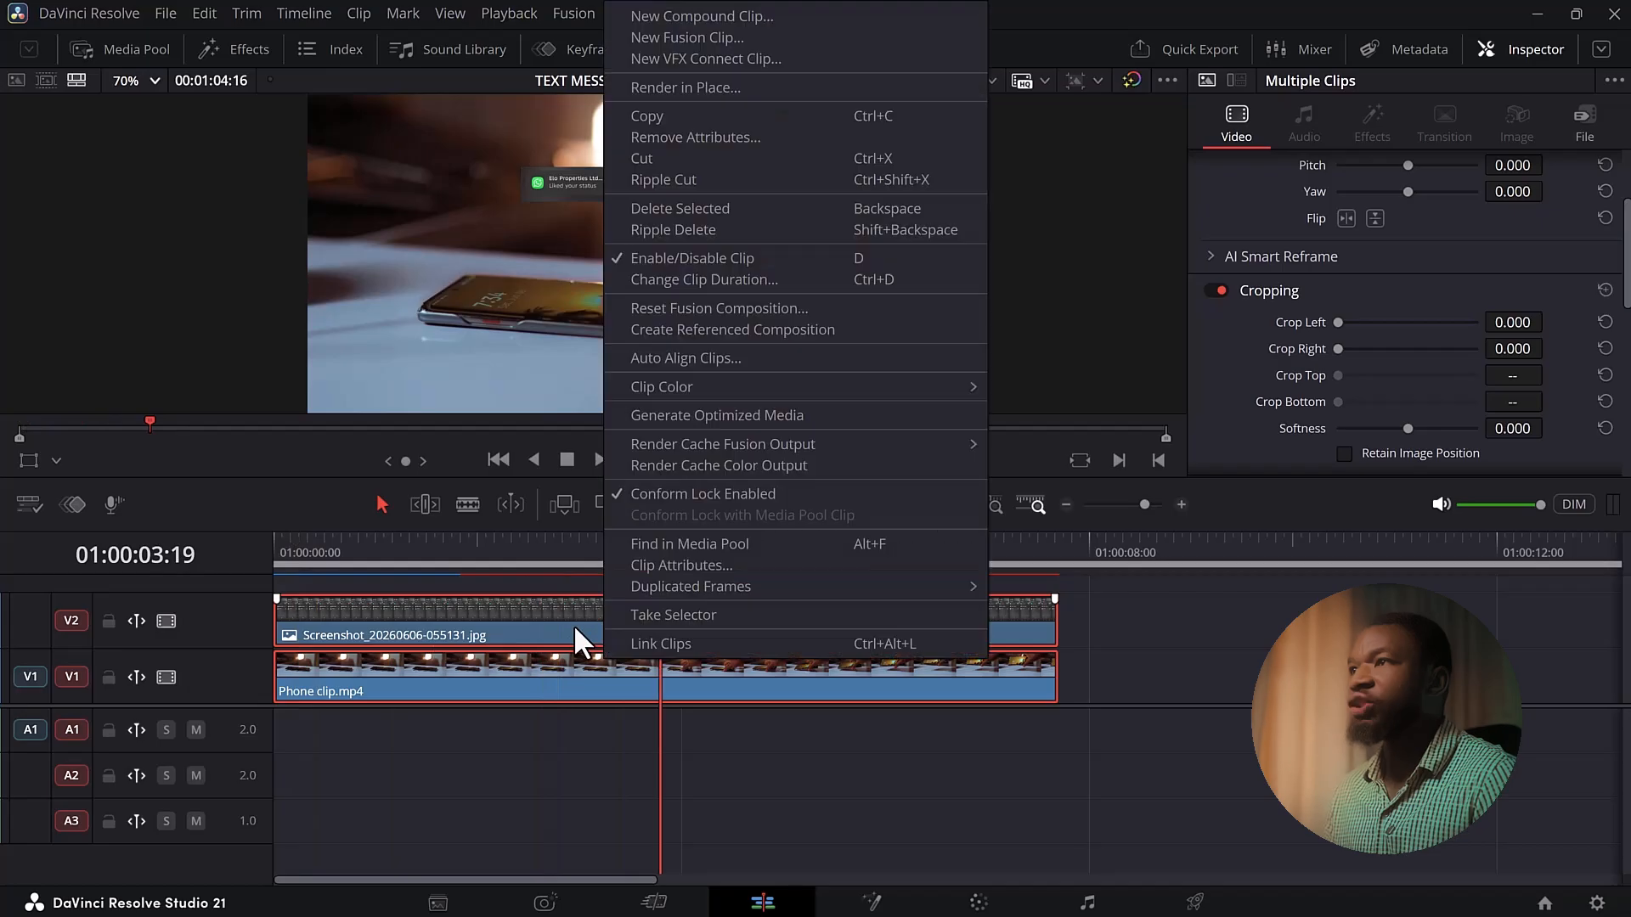
left_click(696, 35)
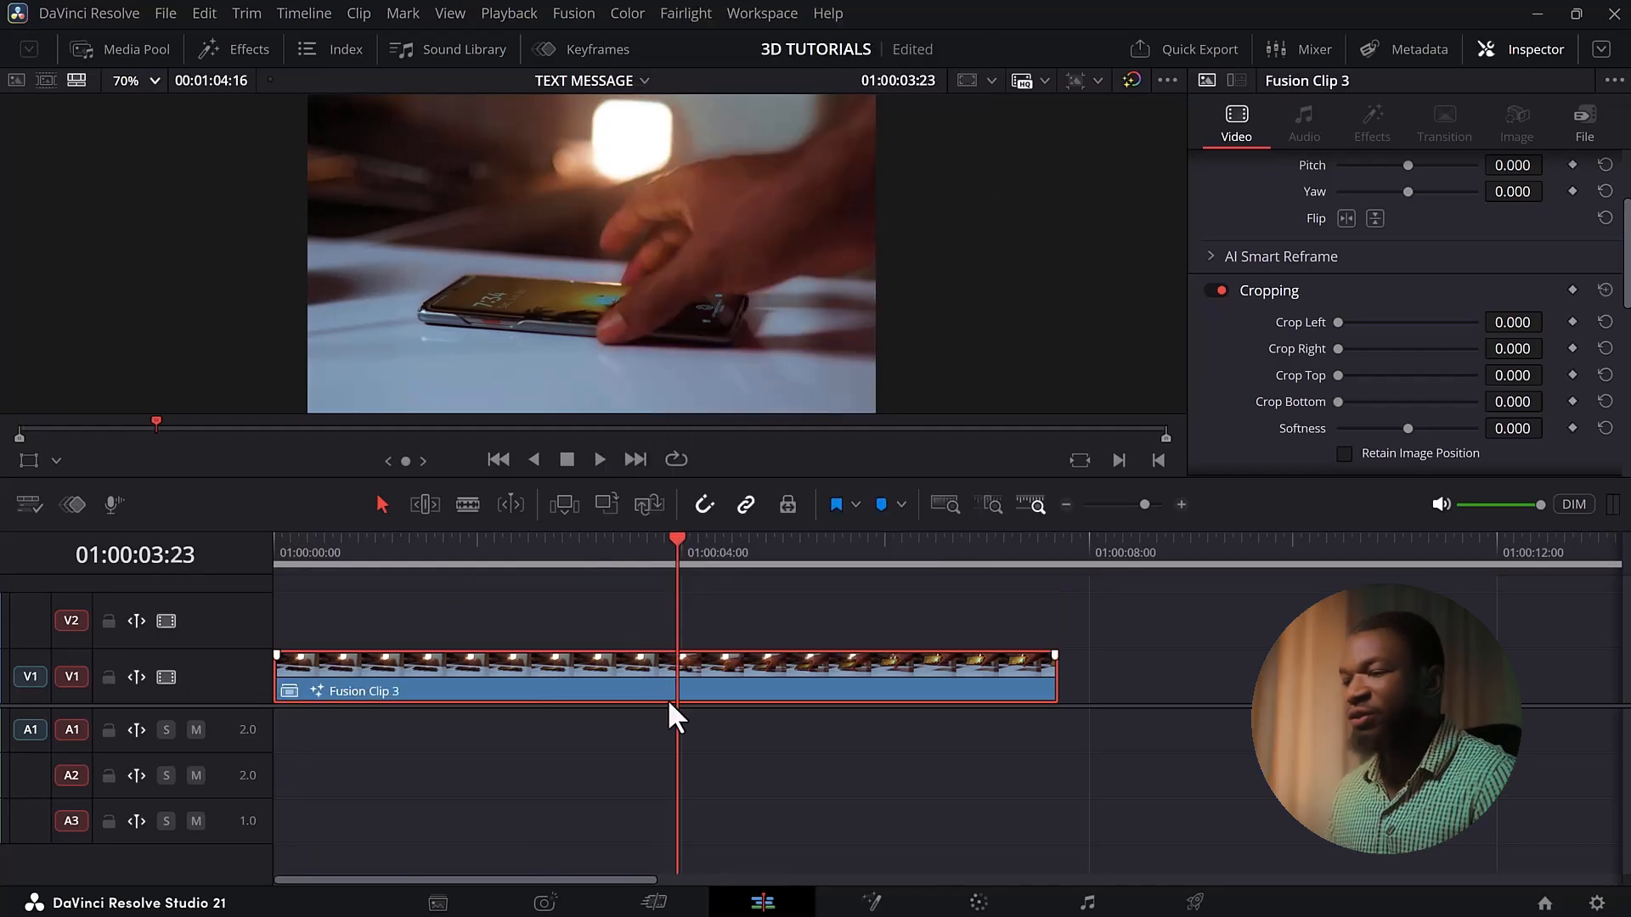
Open the combined clip in the Fusion page and delete Background1 and the other nodes between the clip inputs and MediaOut1
left_click(875, 902)
left_click_drag(314, 660, 294, 817)
key("Delete")
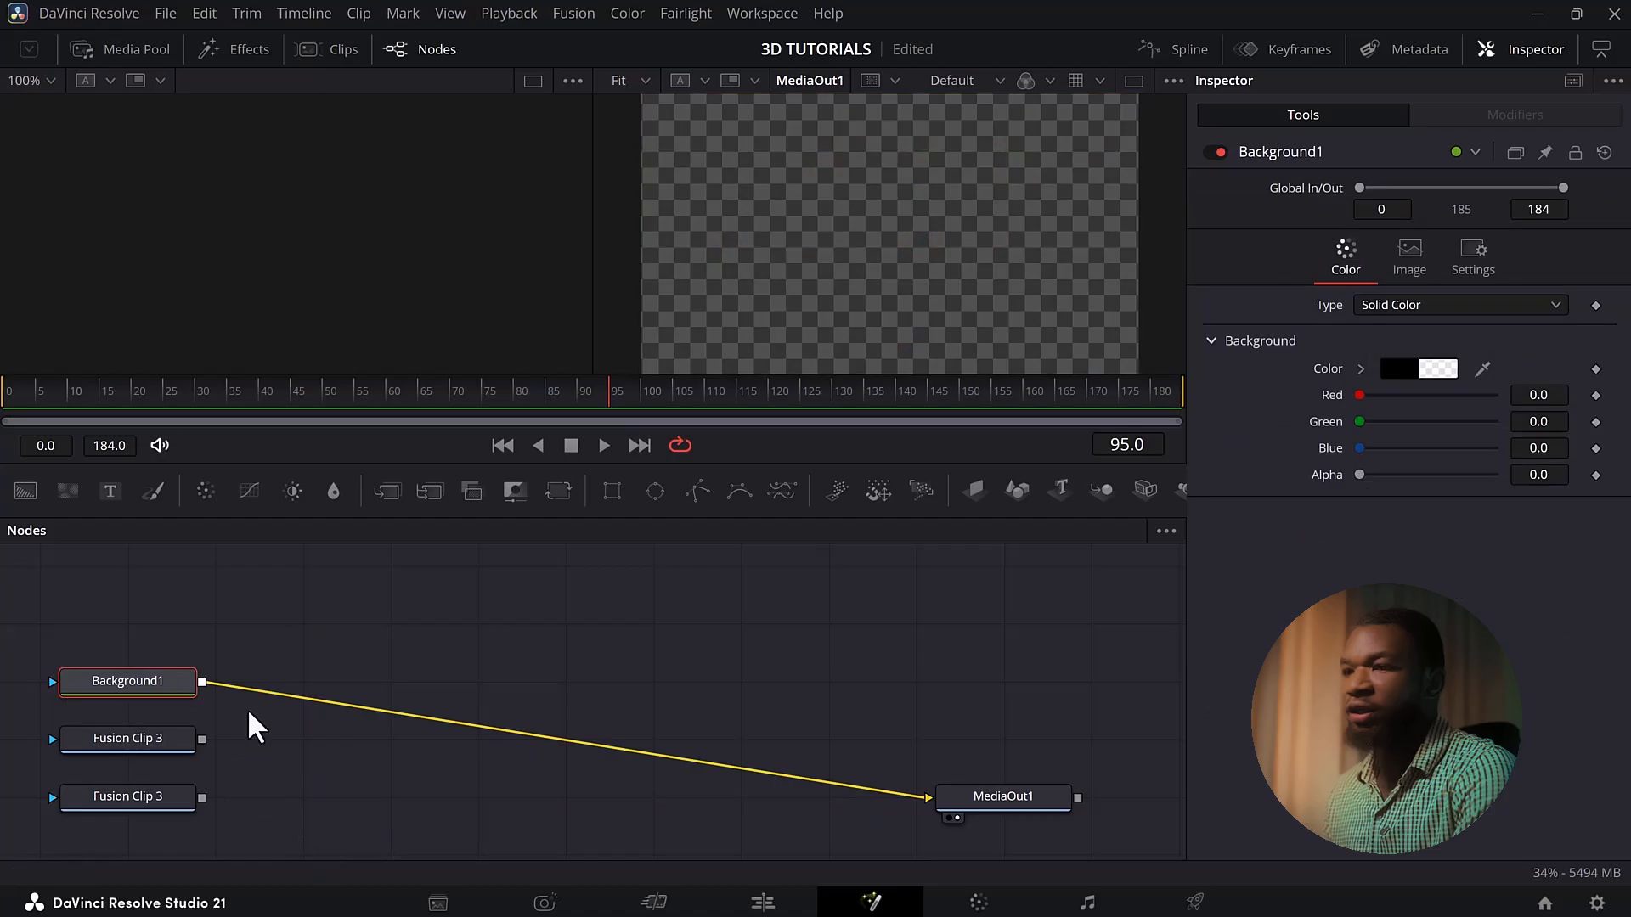
key("Delete")
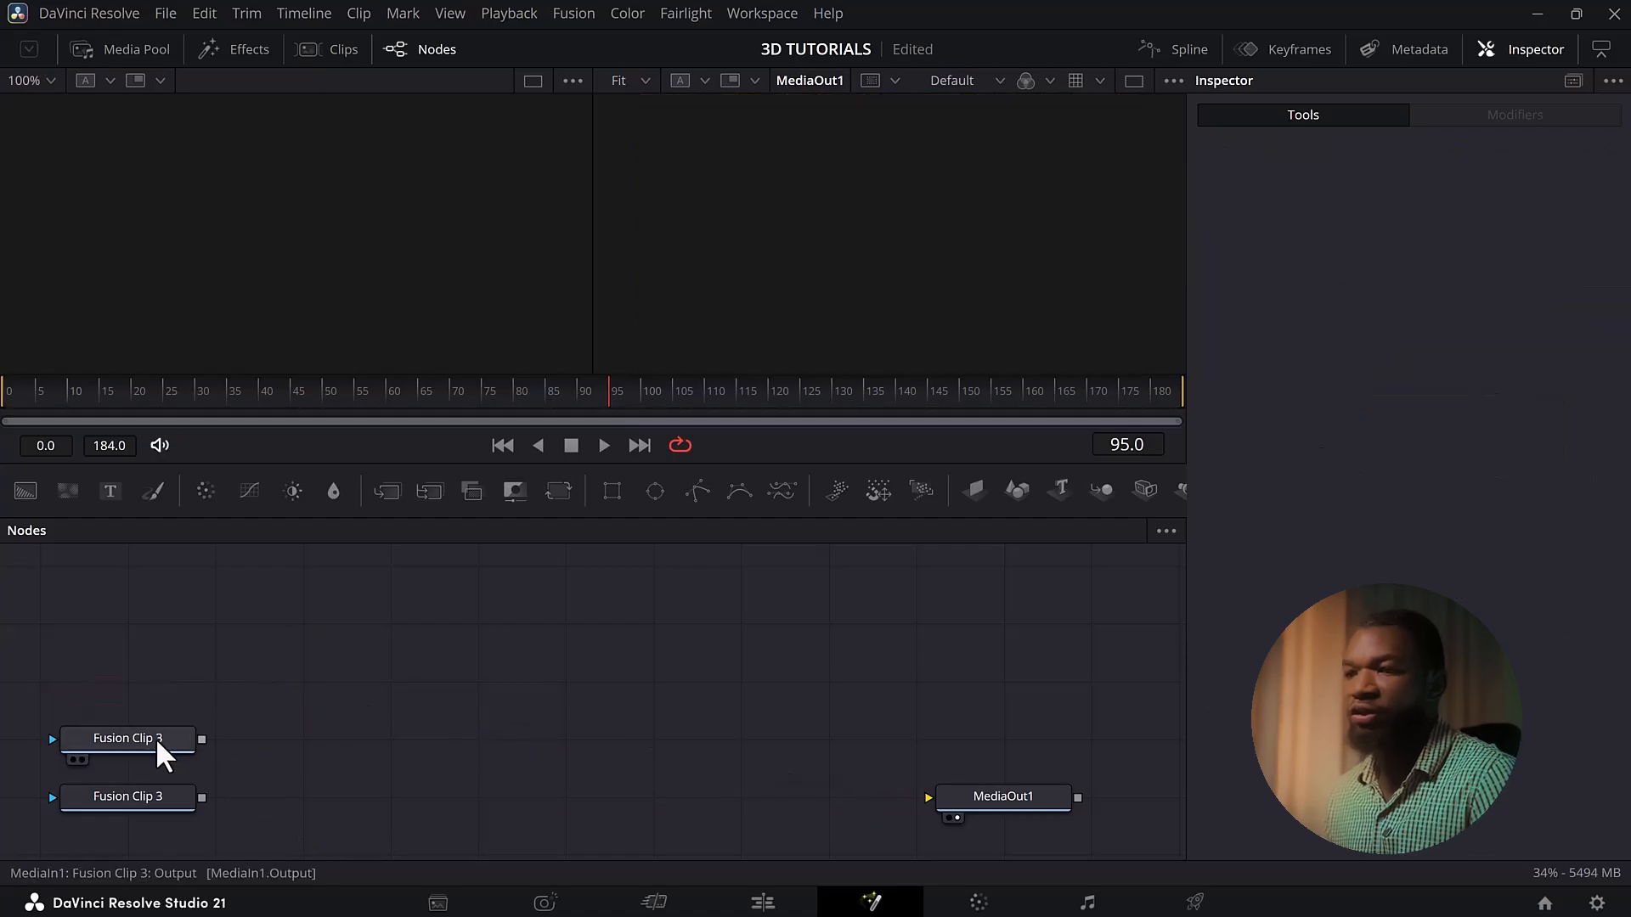
Preview the phone footage node (MediaIn1) in the viewer and move the two clip input nodes apart
left_click(119, 737)
left_click(82, 758)
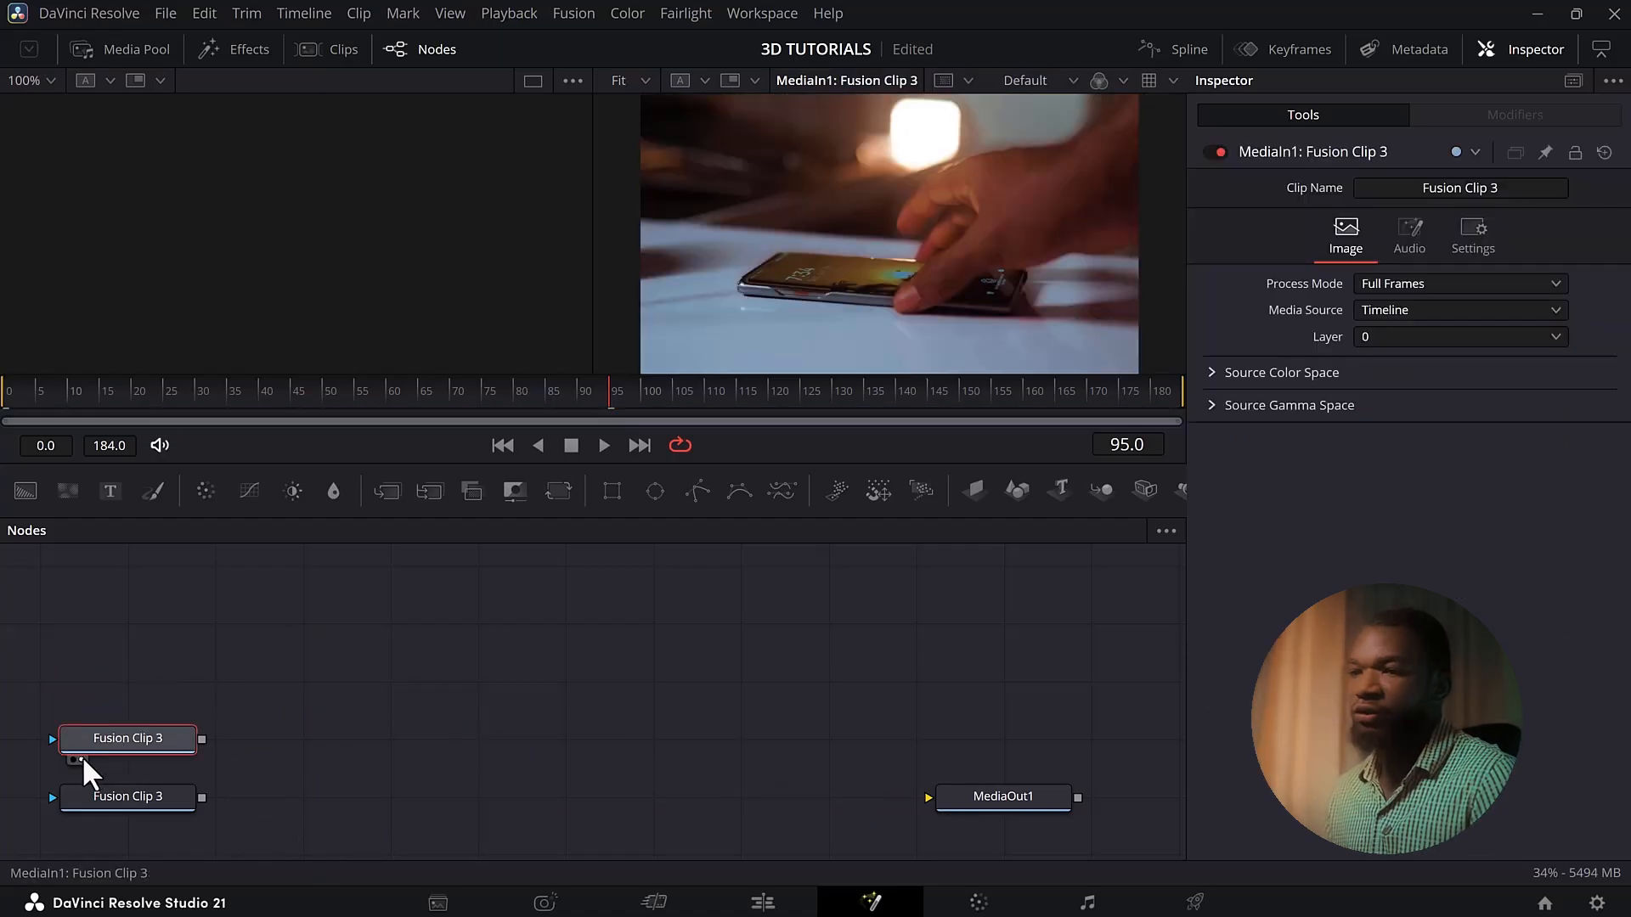
left_click_drag(171, 763, 166, 786)
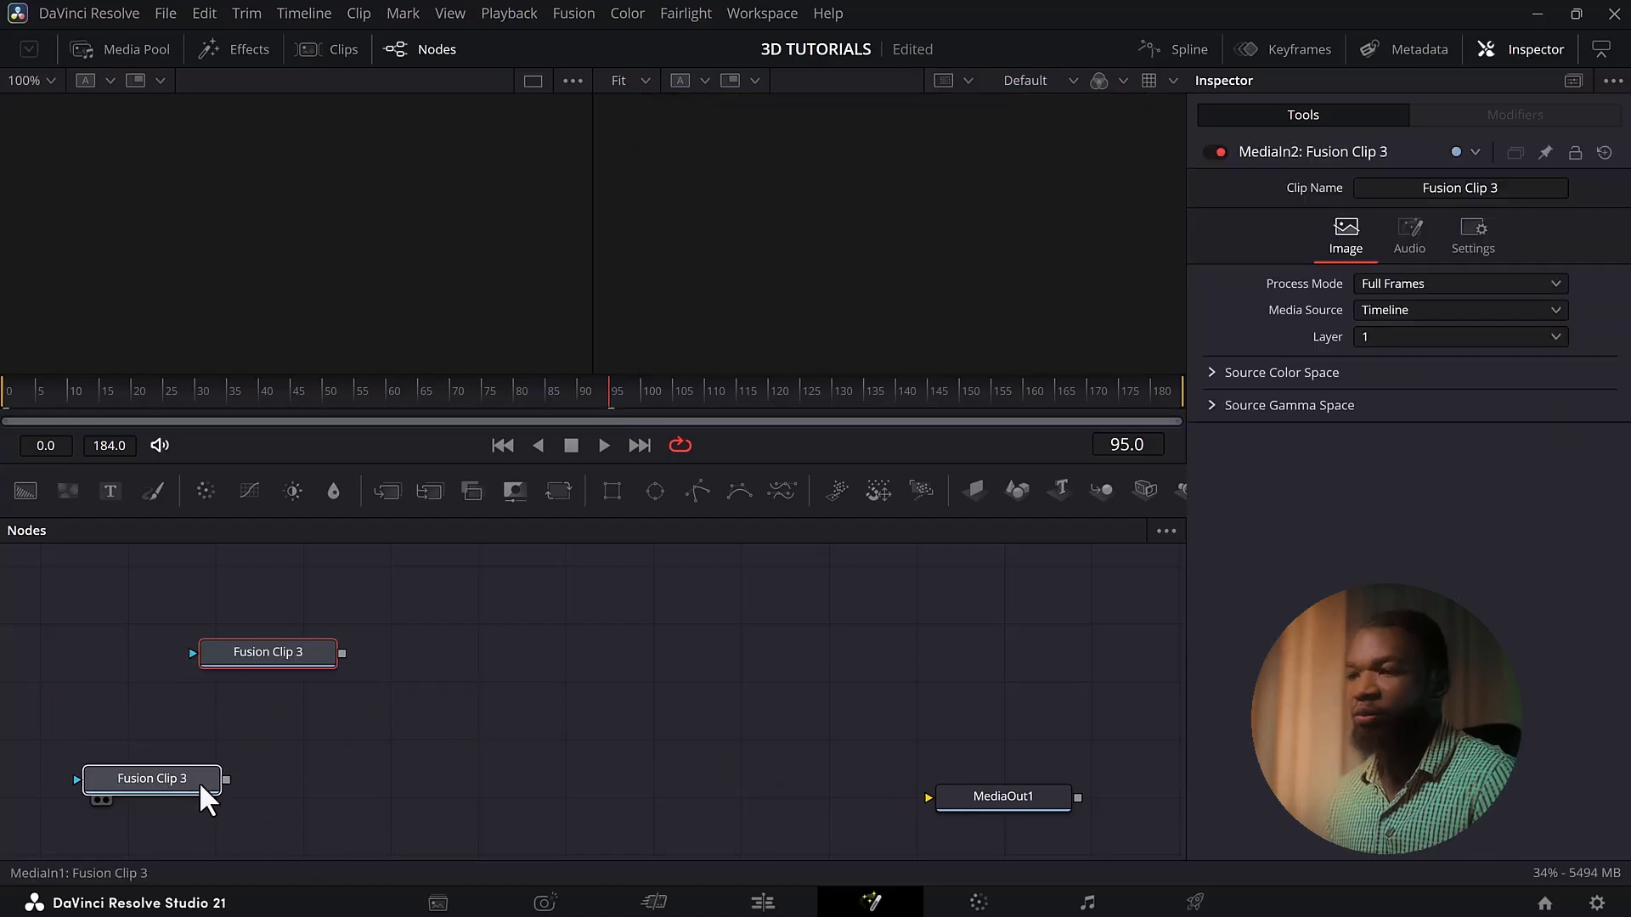
left_click(200, 783)
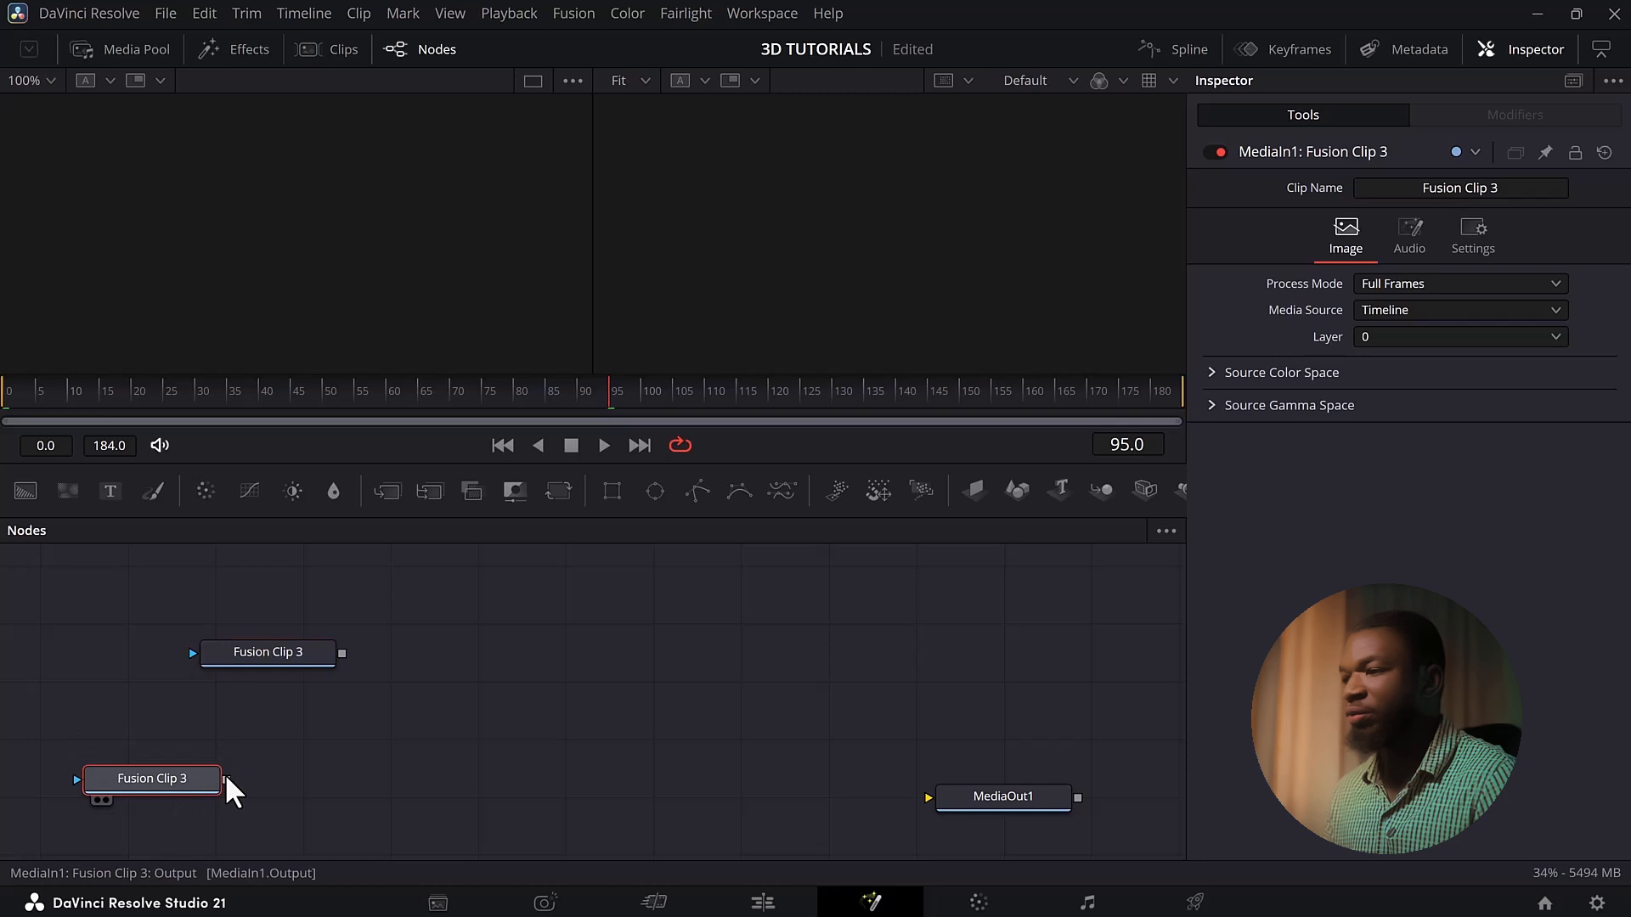
Connect the phone footage node to MediaOut1 and show MediaOut1 in the viewer
left_click_drag(793, 814, 1002, 815)
left_click(972, 801)
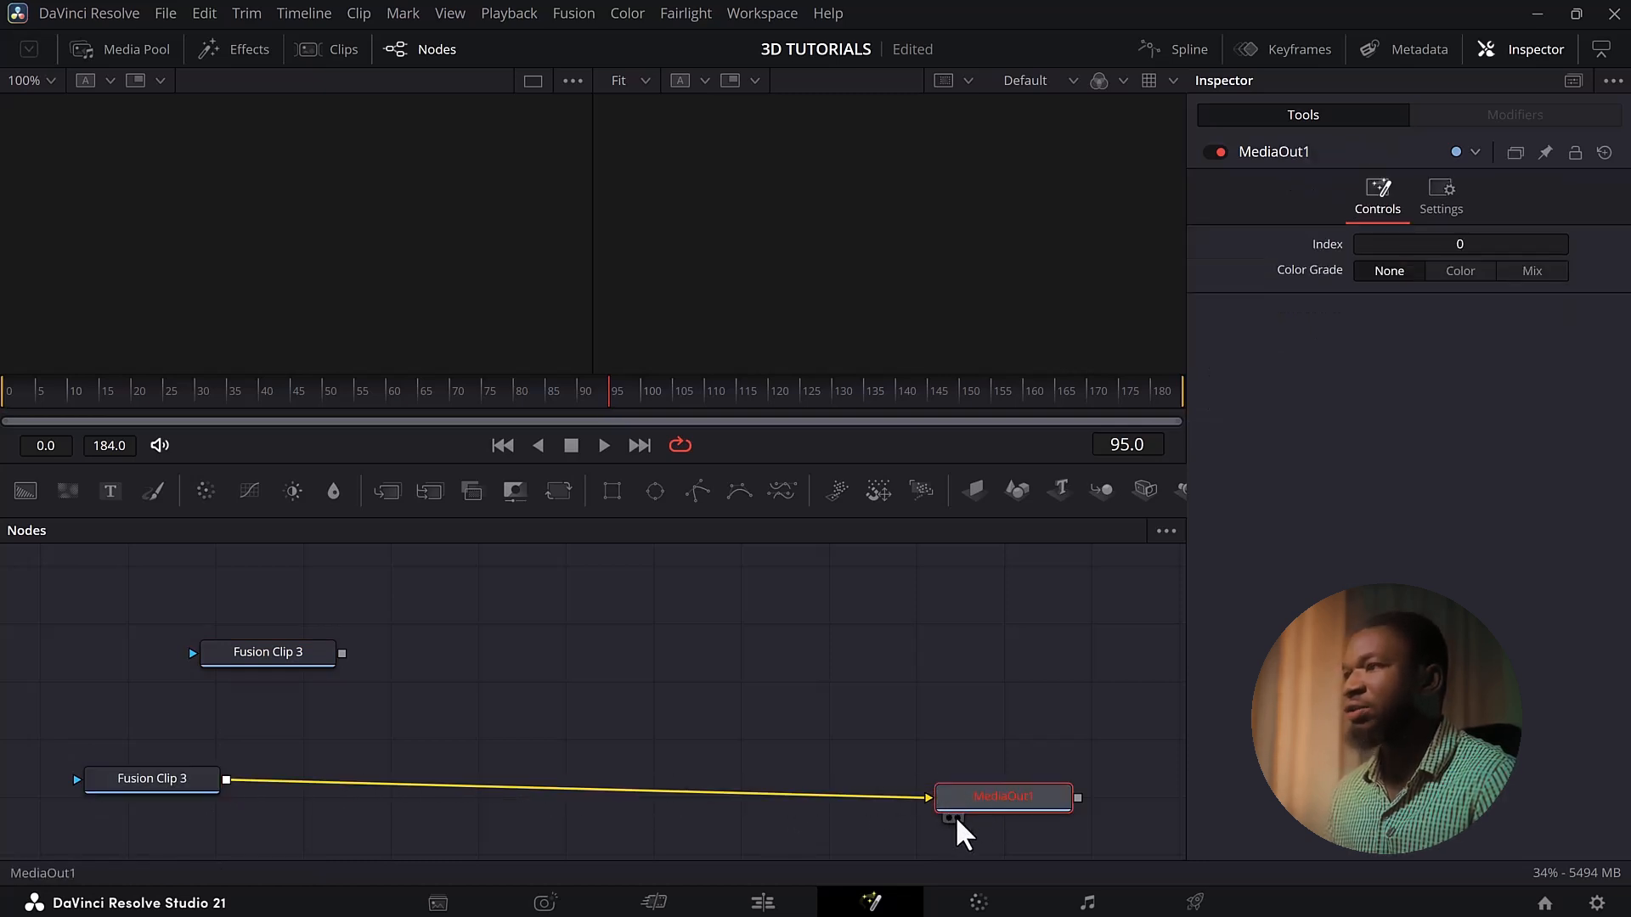
left_click(955, 817)
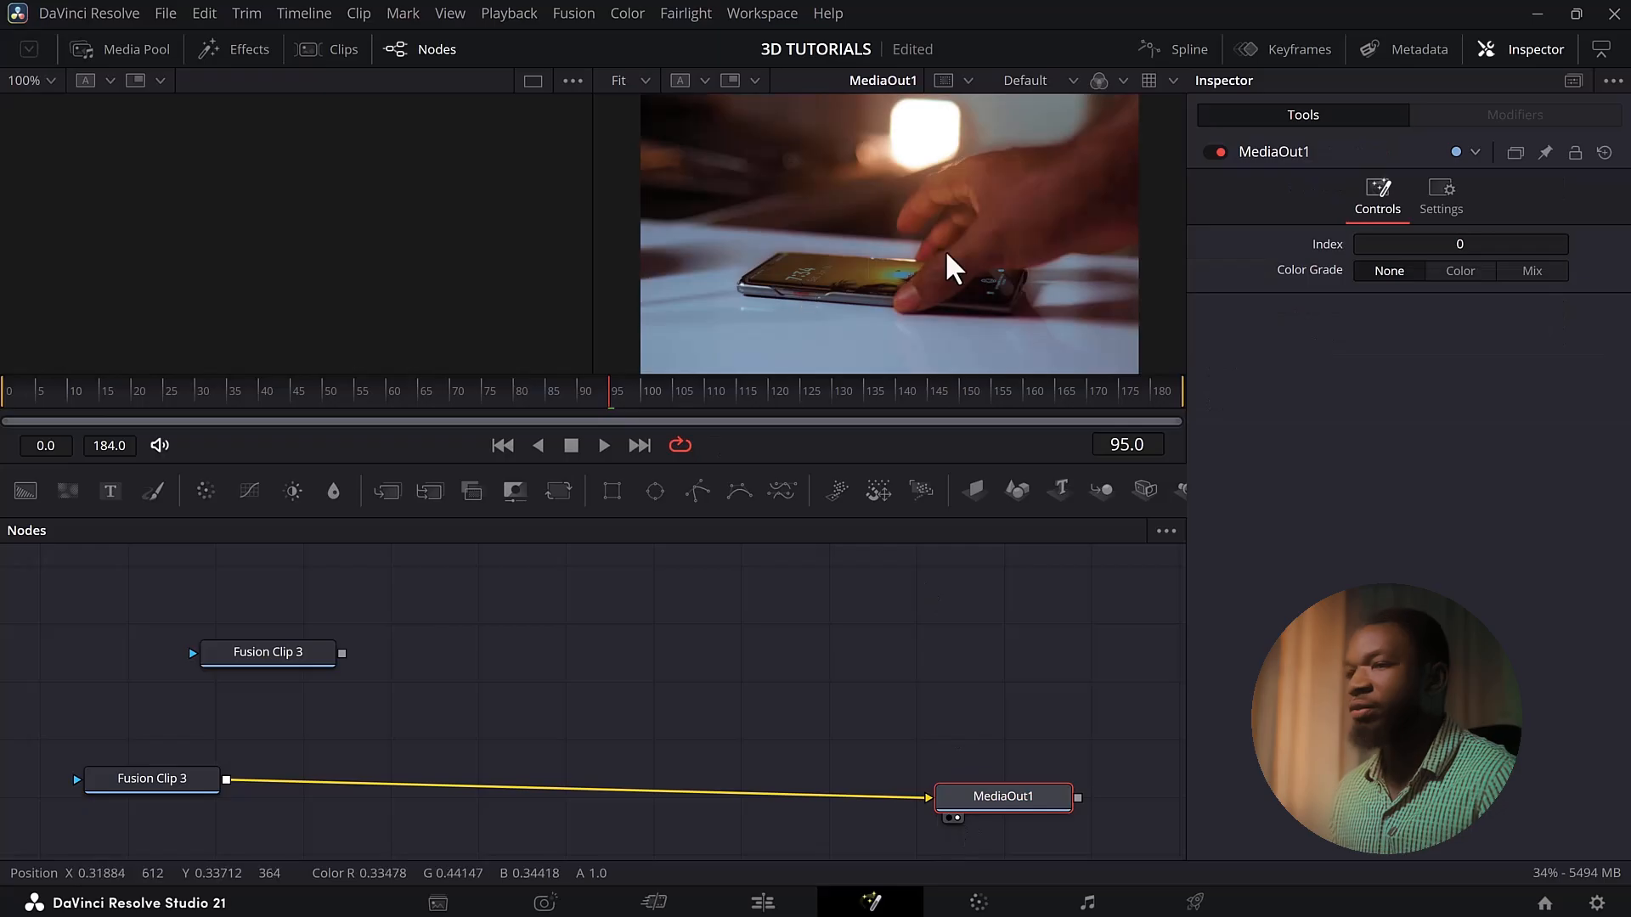
Add a Tracker node between the phone footage node and MediaOut1
left_click_drag(176, 788, 202, 807)
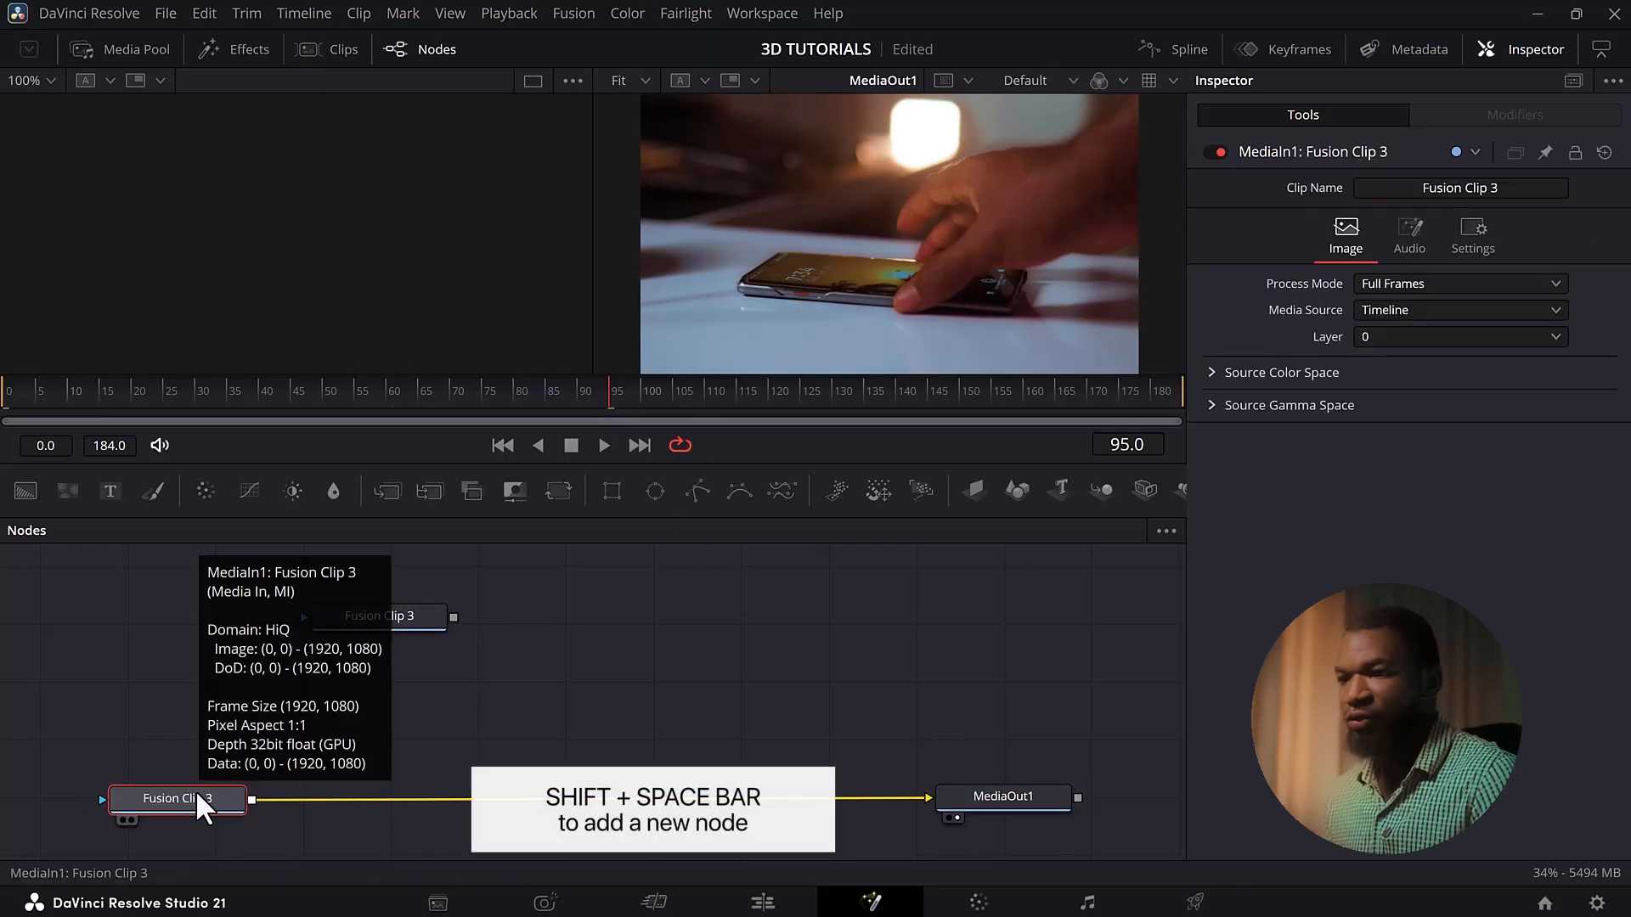
key("shift+space")
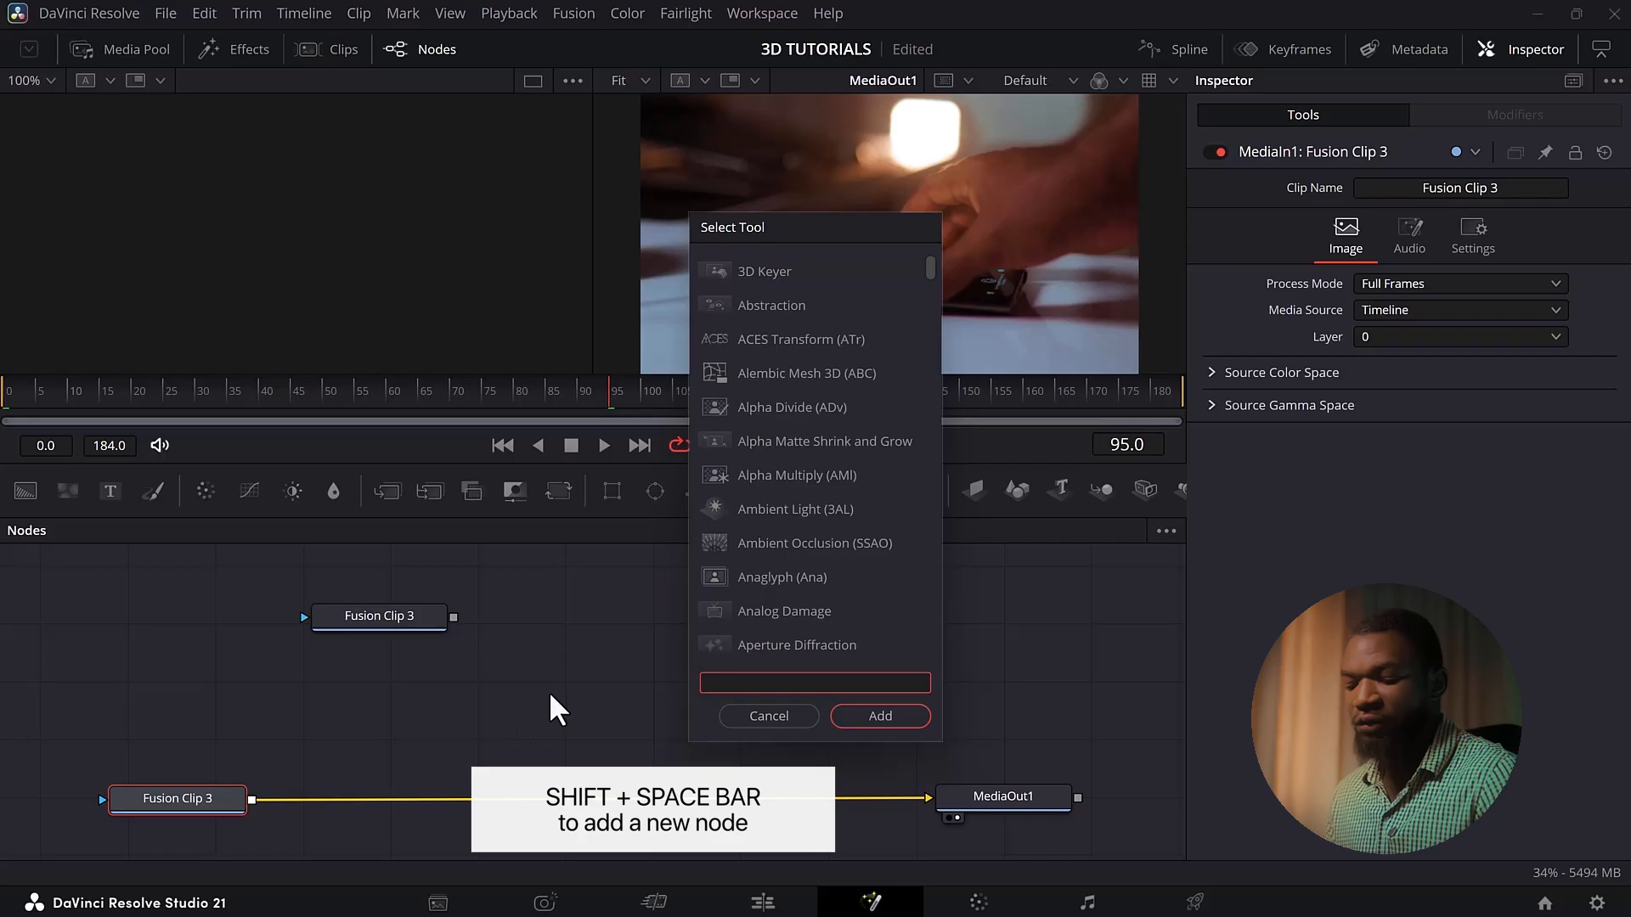
type("track")
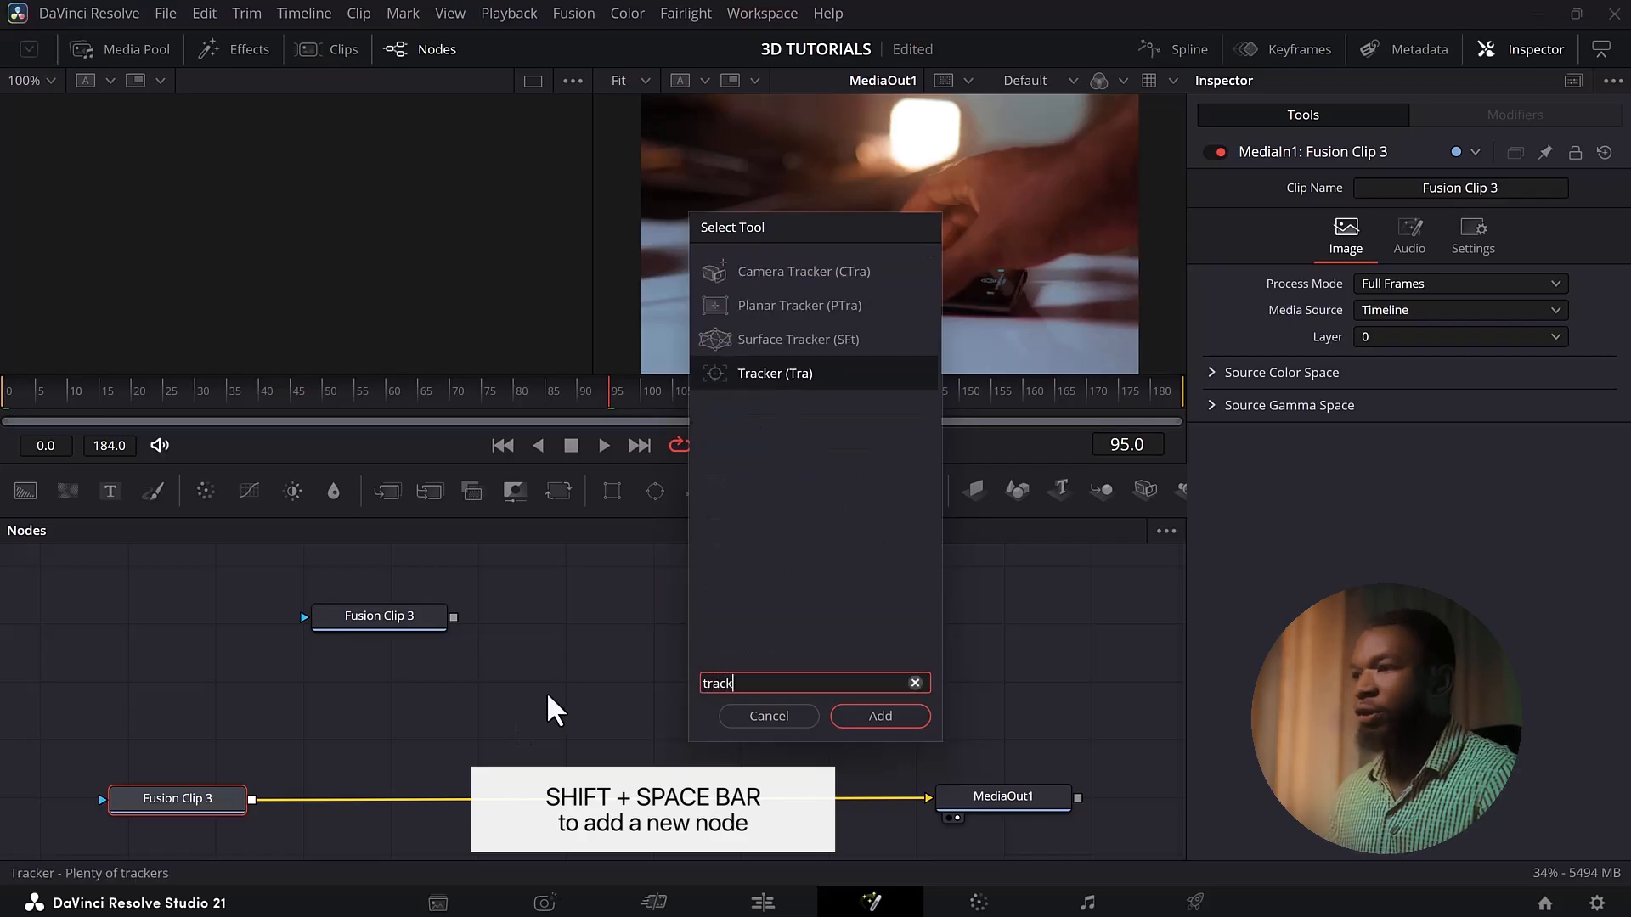
left_click(888, 715)
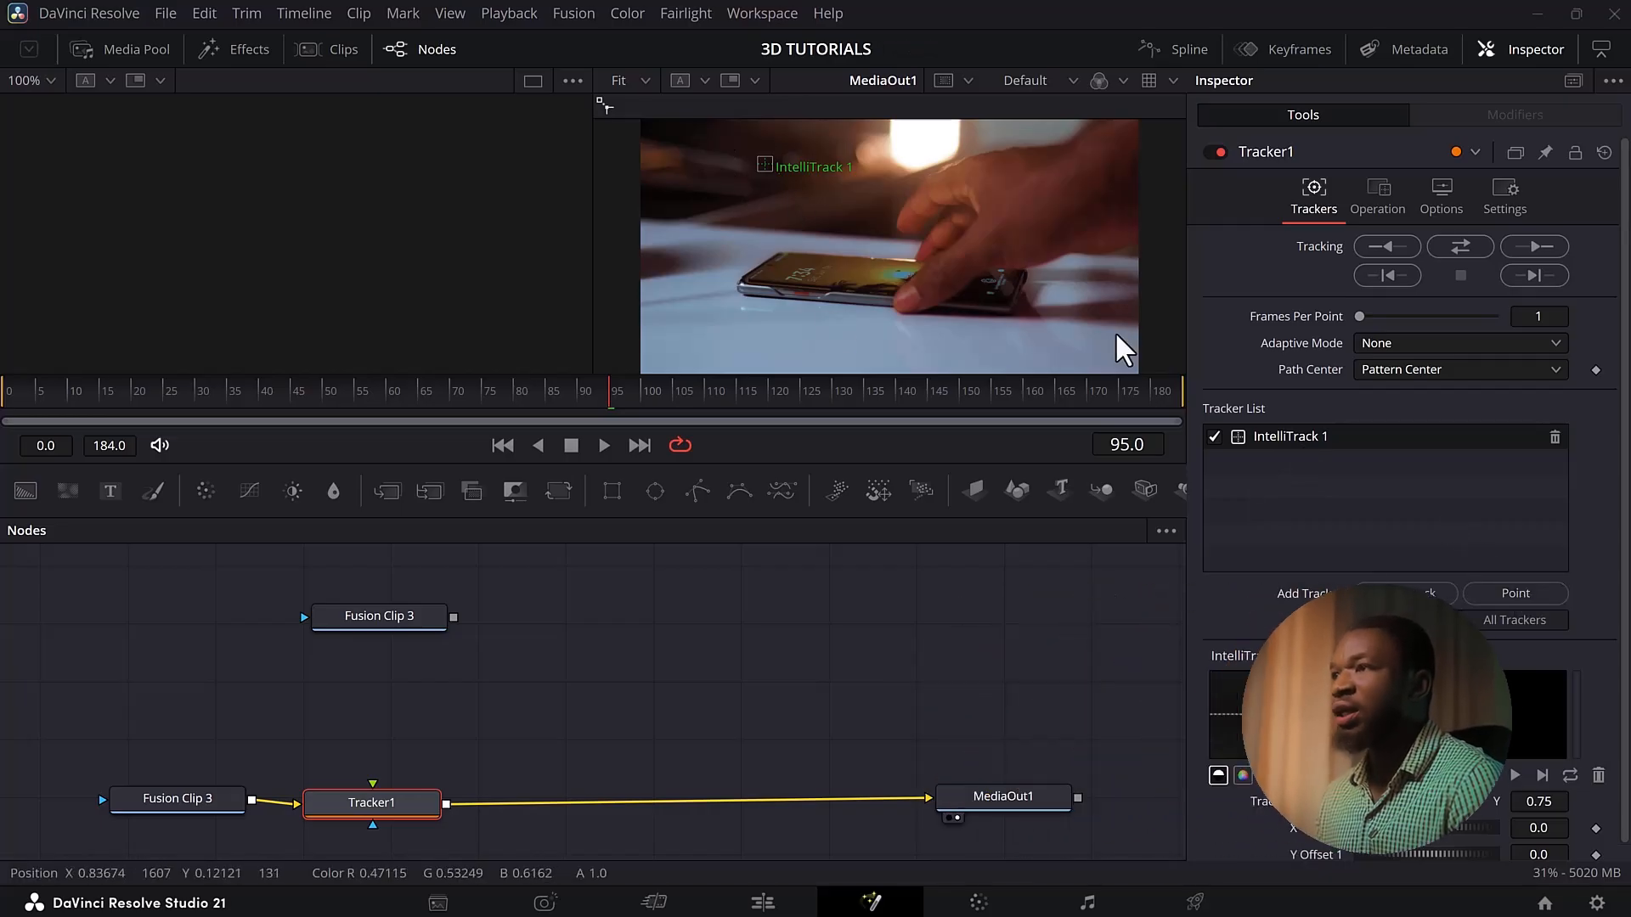
Place the IntelliTrack point on the phone's near corner, set Adaptive Mode to Best match, and track in both directions
left_click_drag(768, 167, 756, 272)
scroll(768, 281, "up", 3)
left_click(1429, 351)
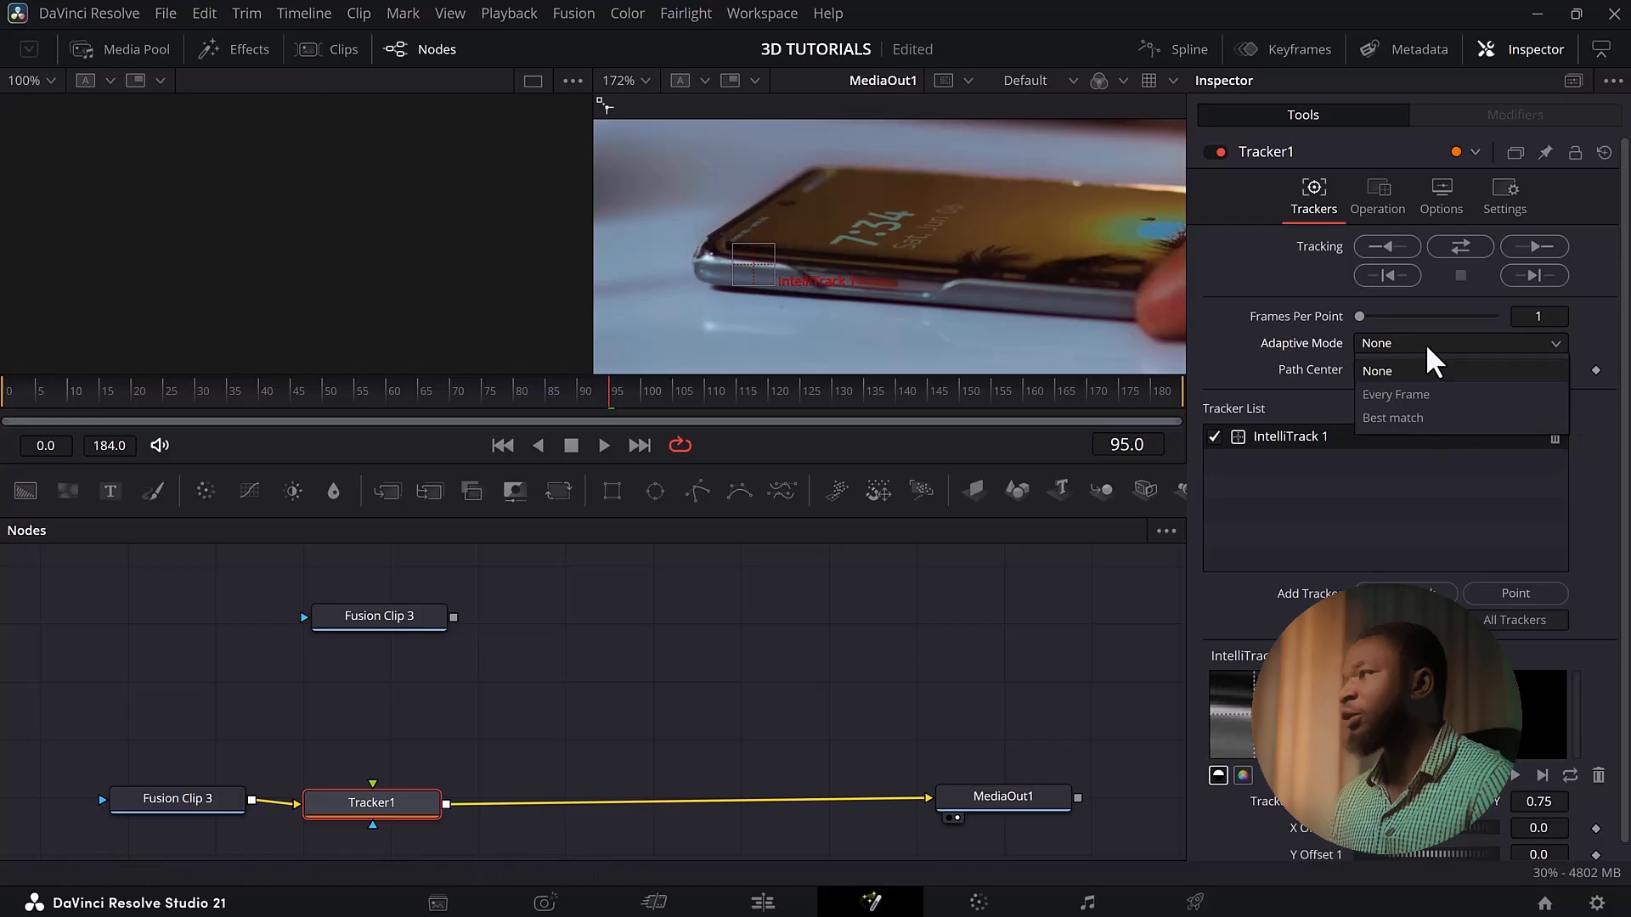
left_click(1427, 412)
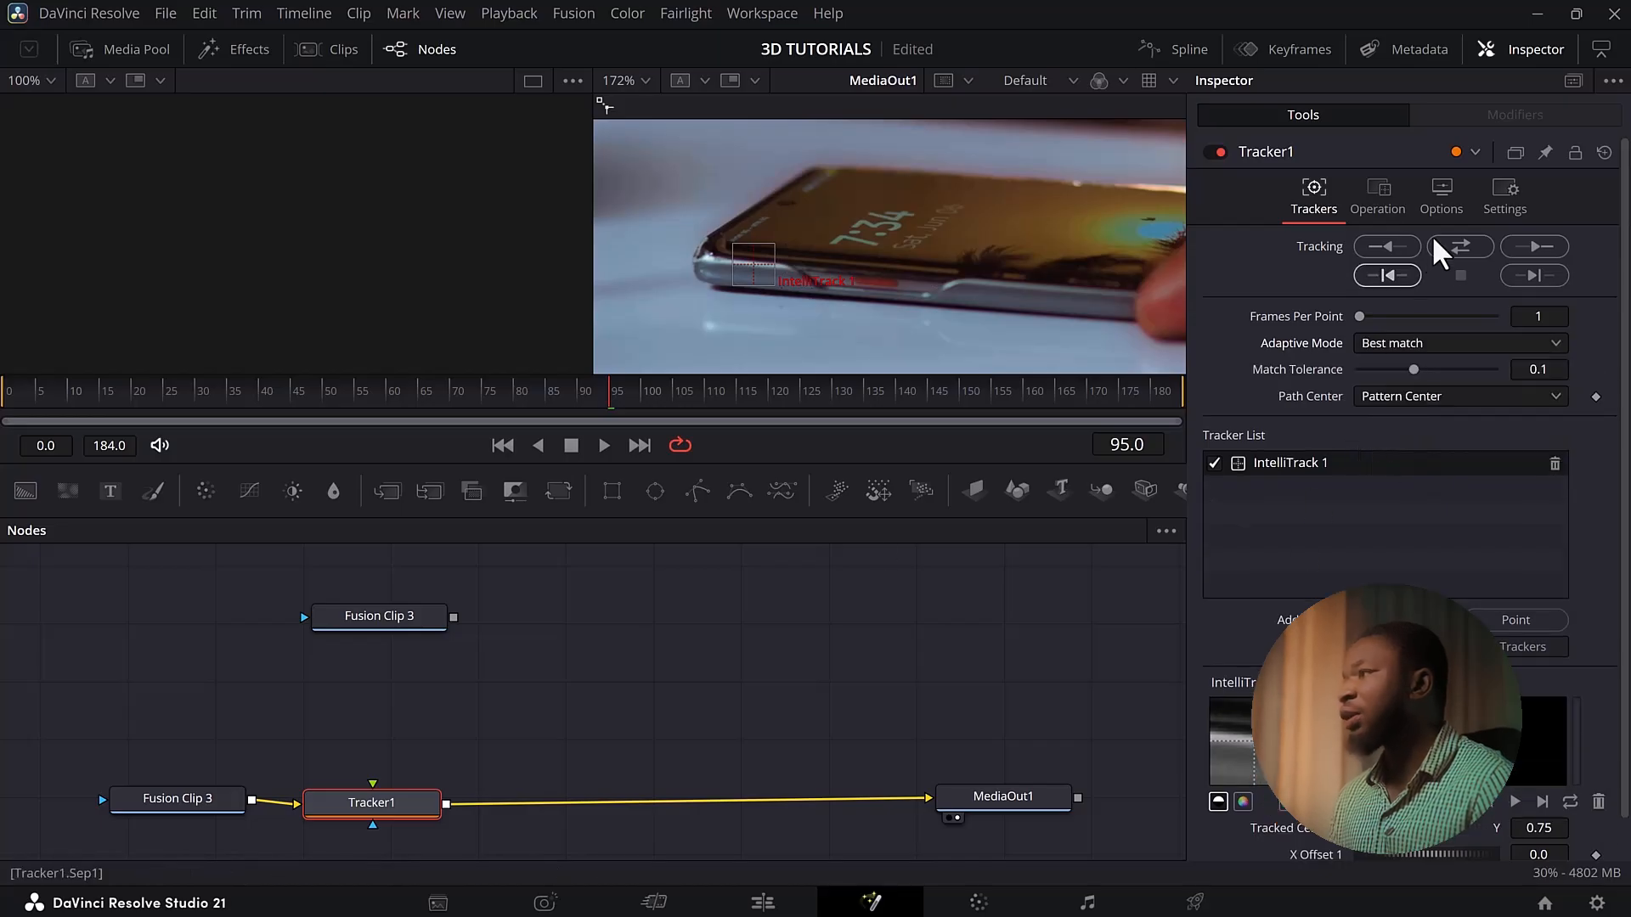
left_click(1458, 256)
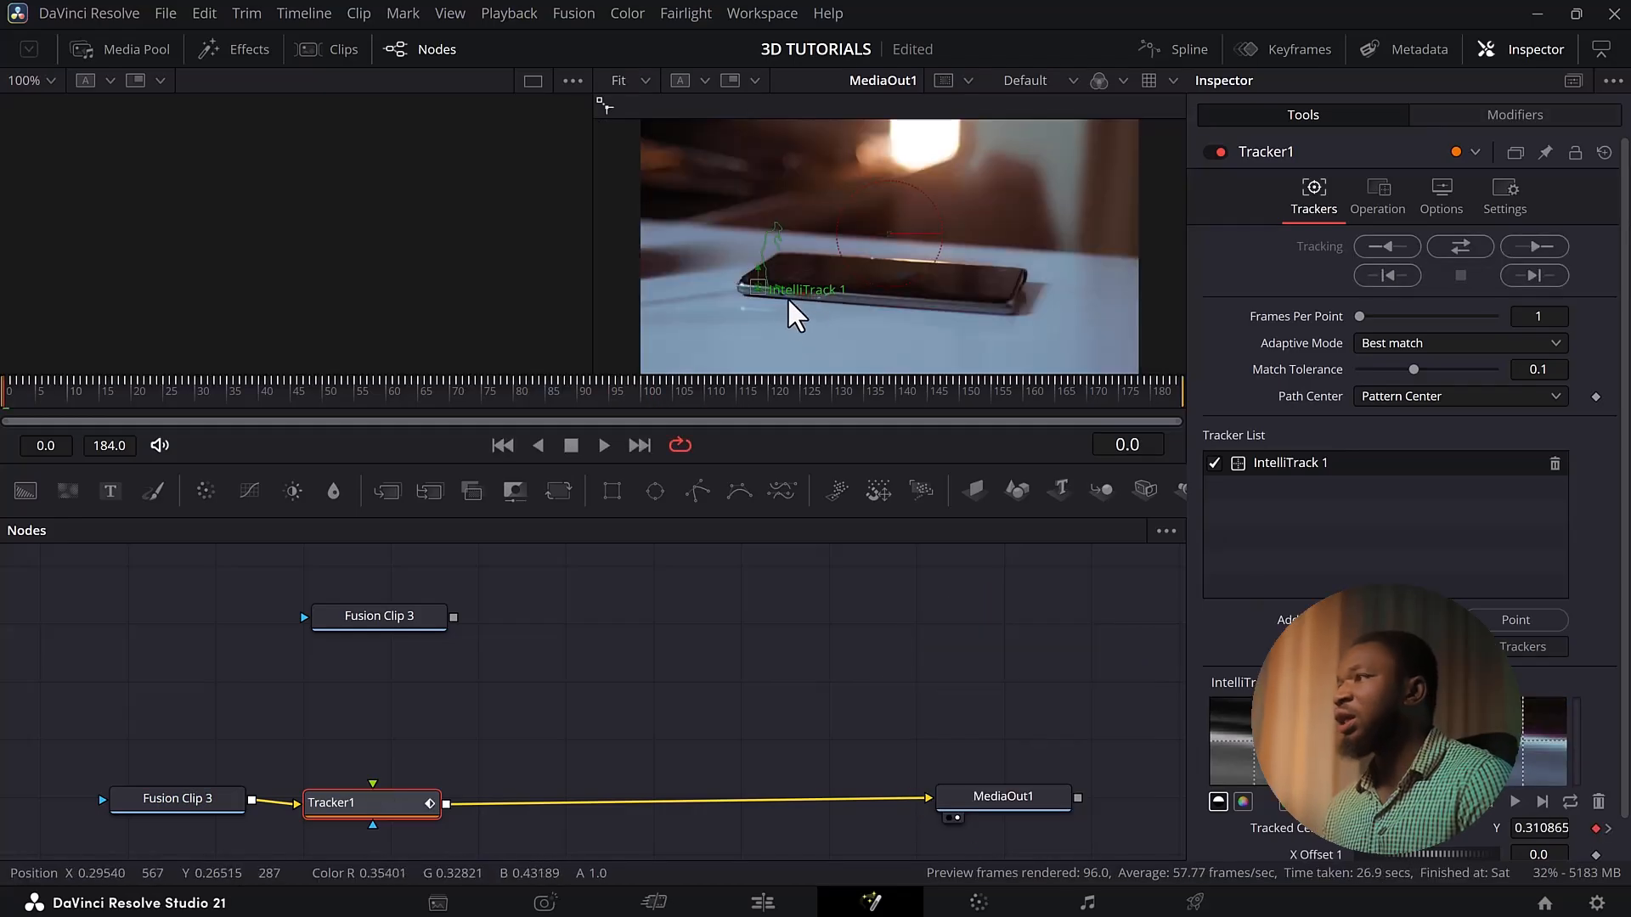
Set the Tracker1 operation to Match Move
left_click(1369, 212)
left_click(1399, 246)
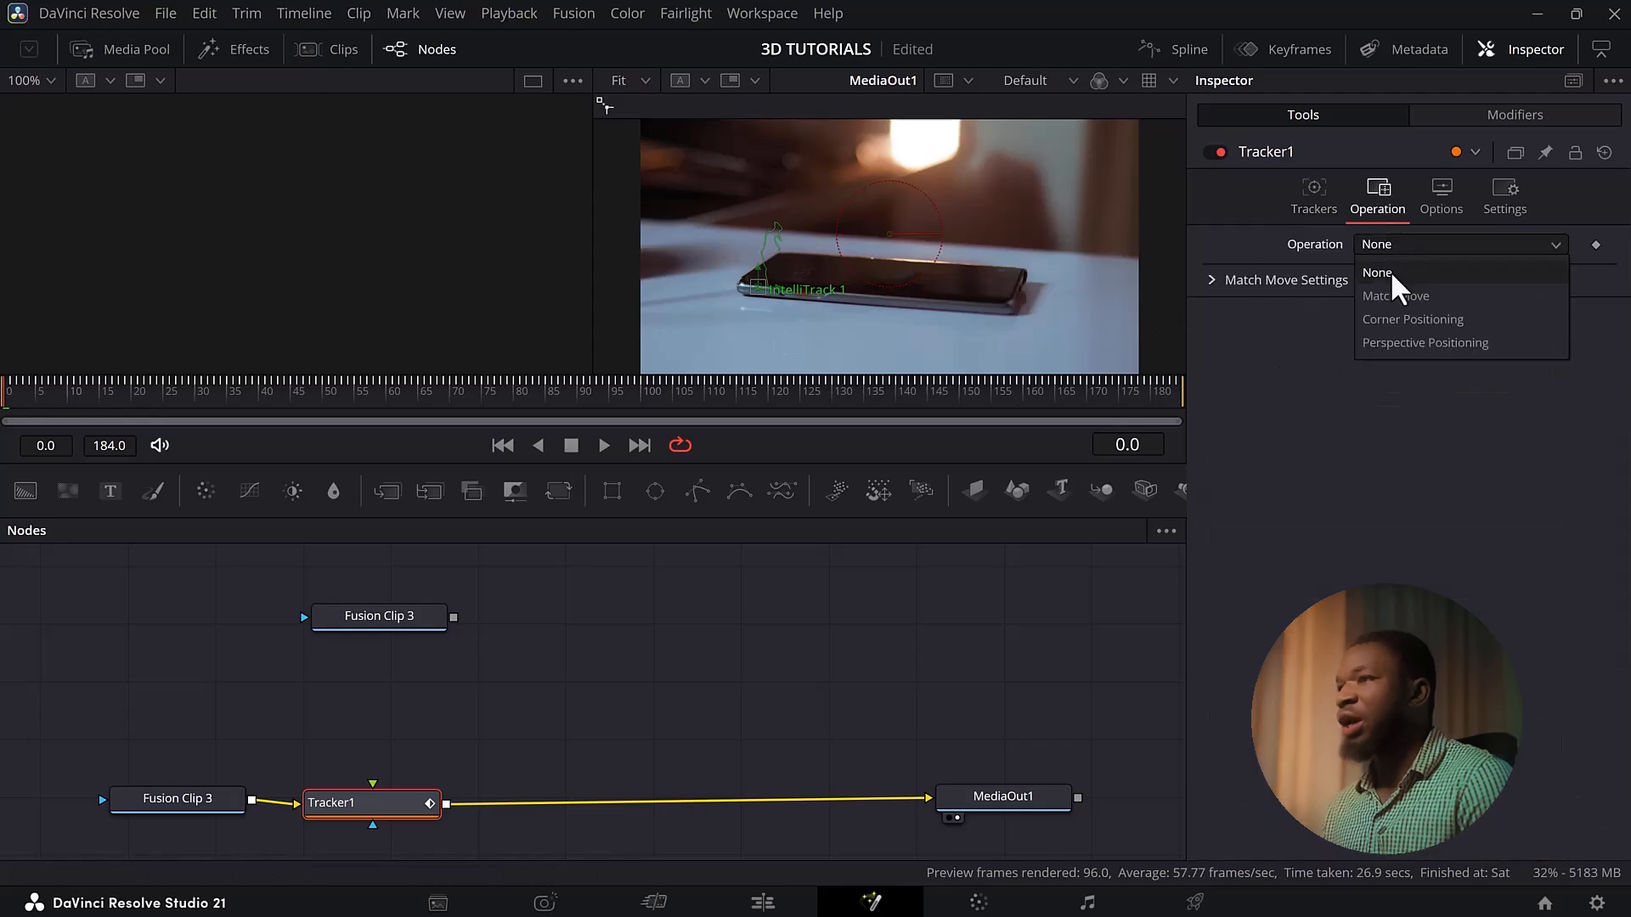
left_click(1393, 296)
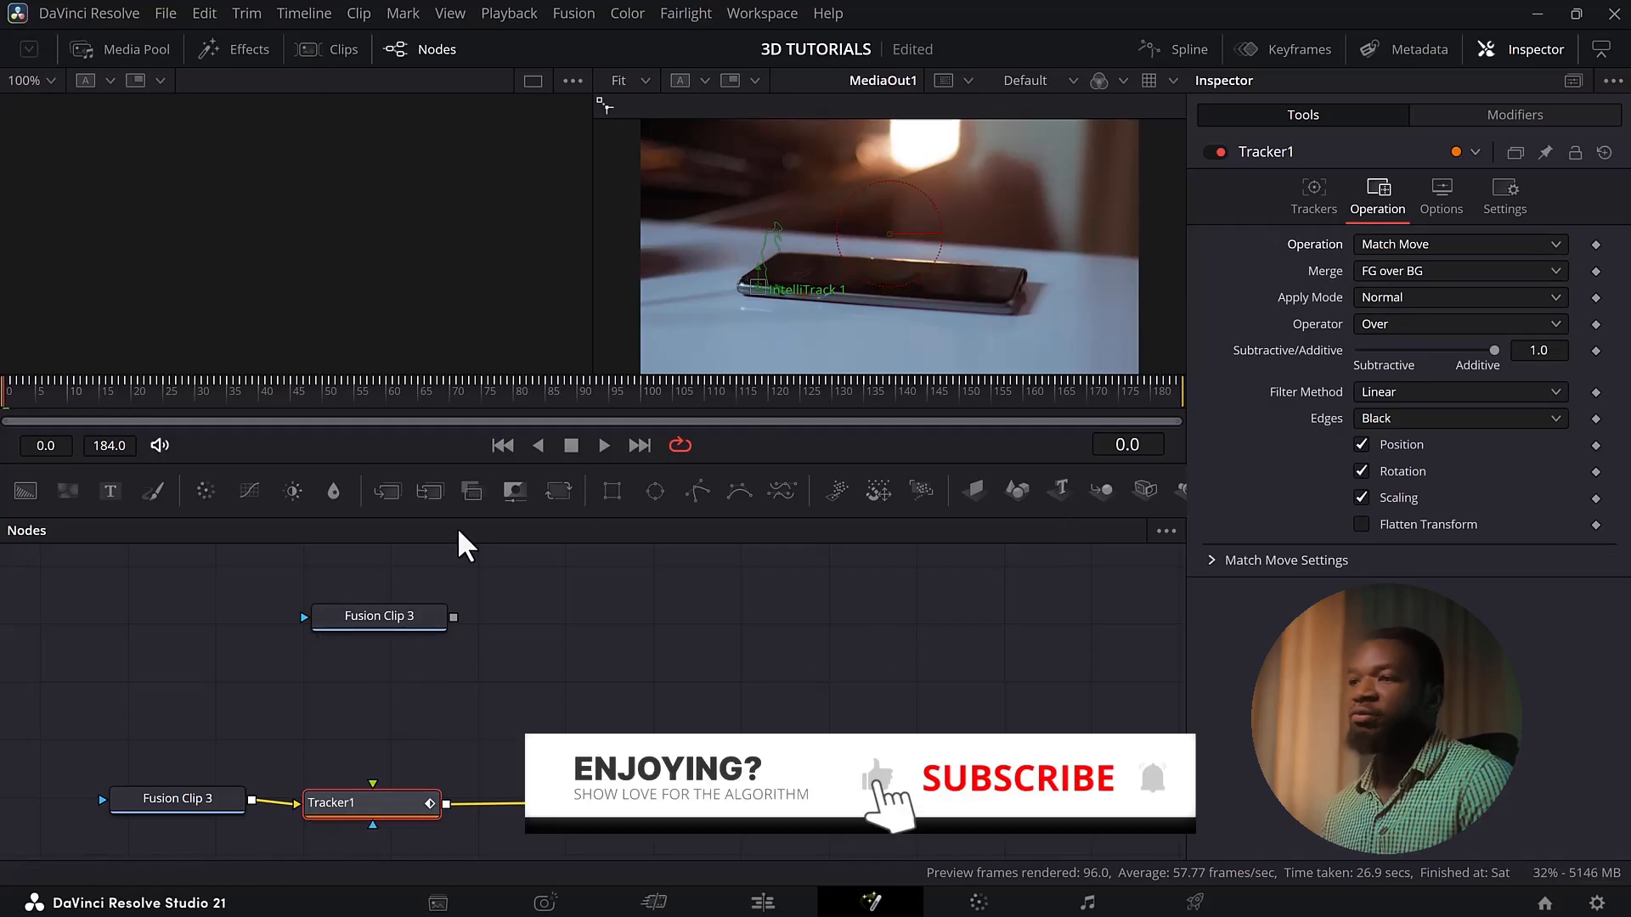
Connect the screenshot node (MediaIn2) to Tracker1's foreground input and play back the composite to check the tracked notification
left_click(389, 617)
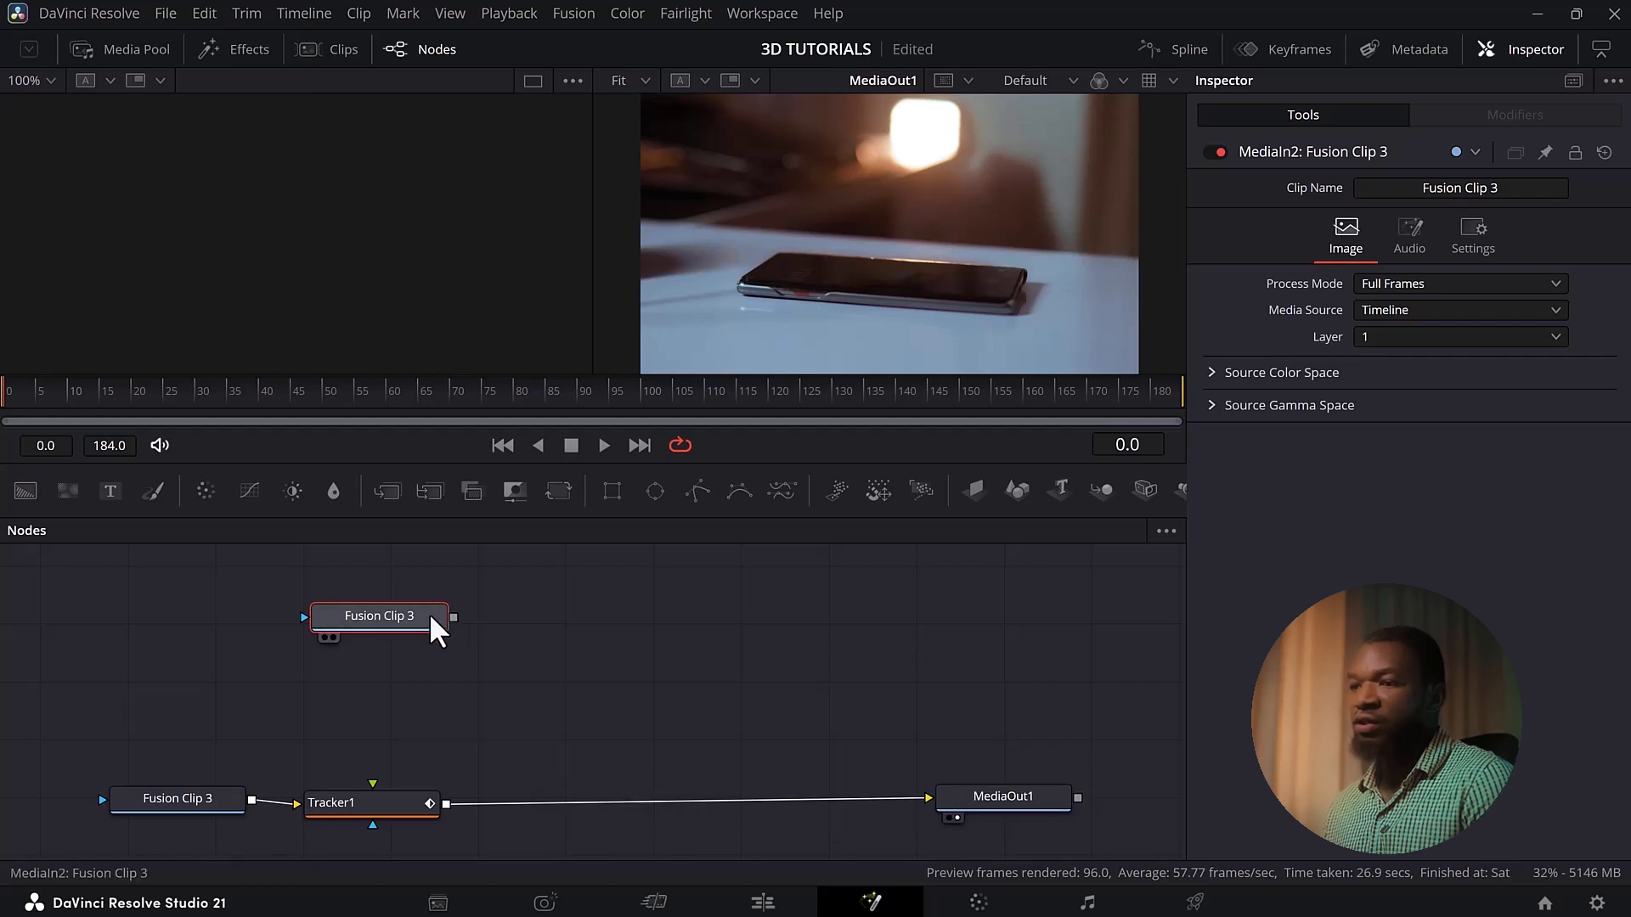
left_click_drag(453, 618, 372, 800)
left_click(482, 389)
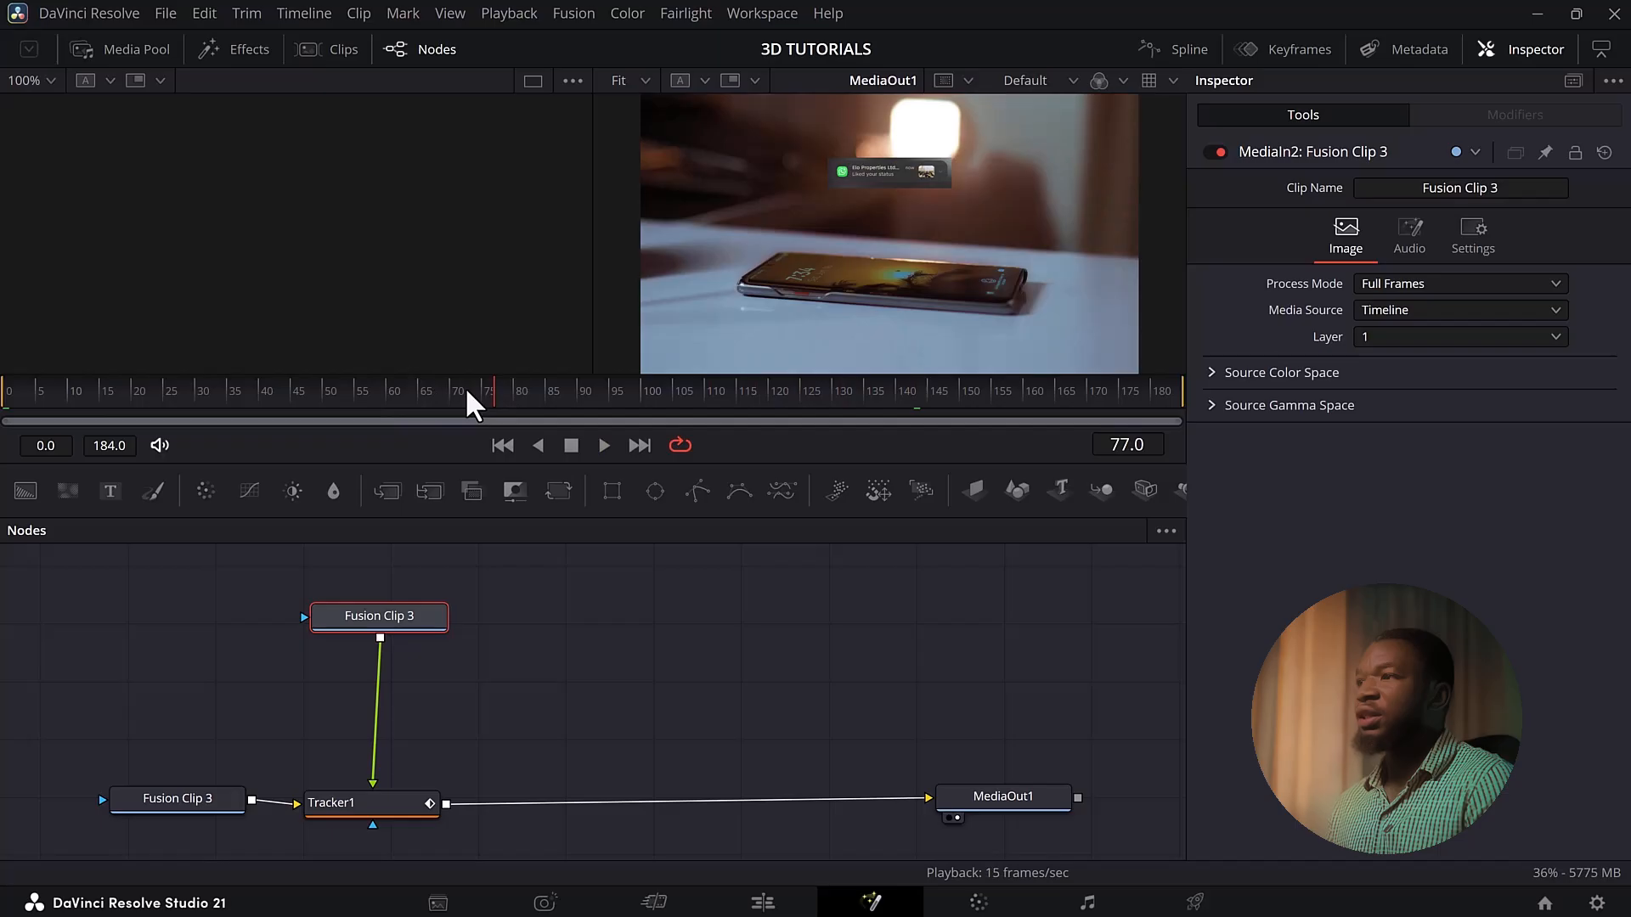
key("space")
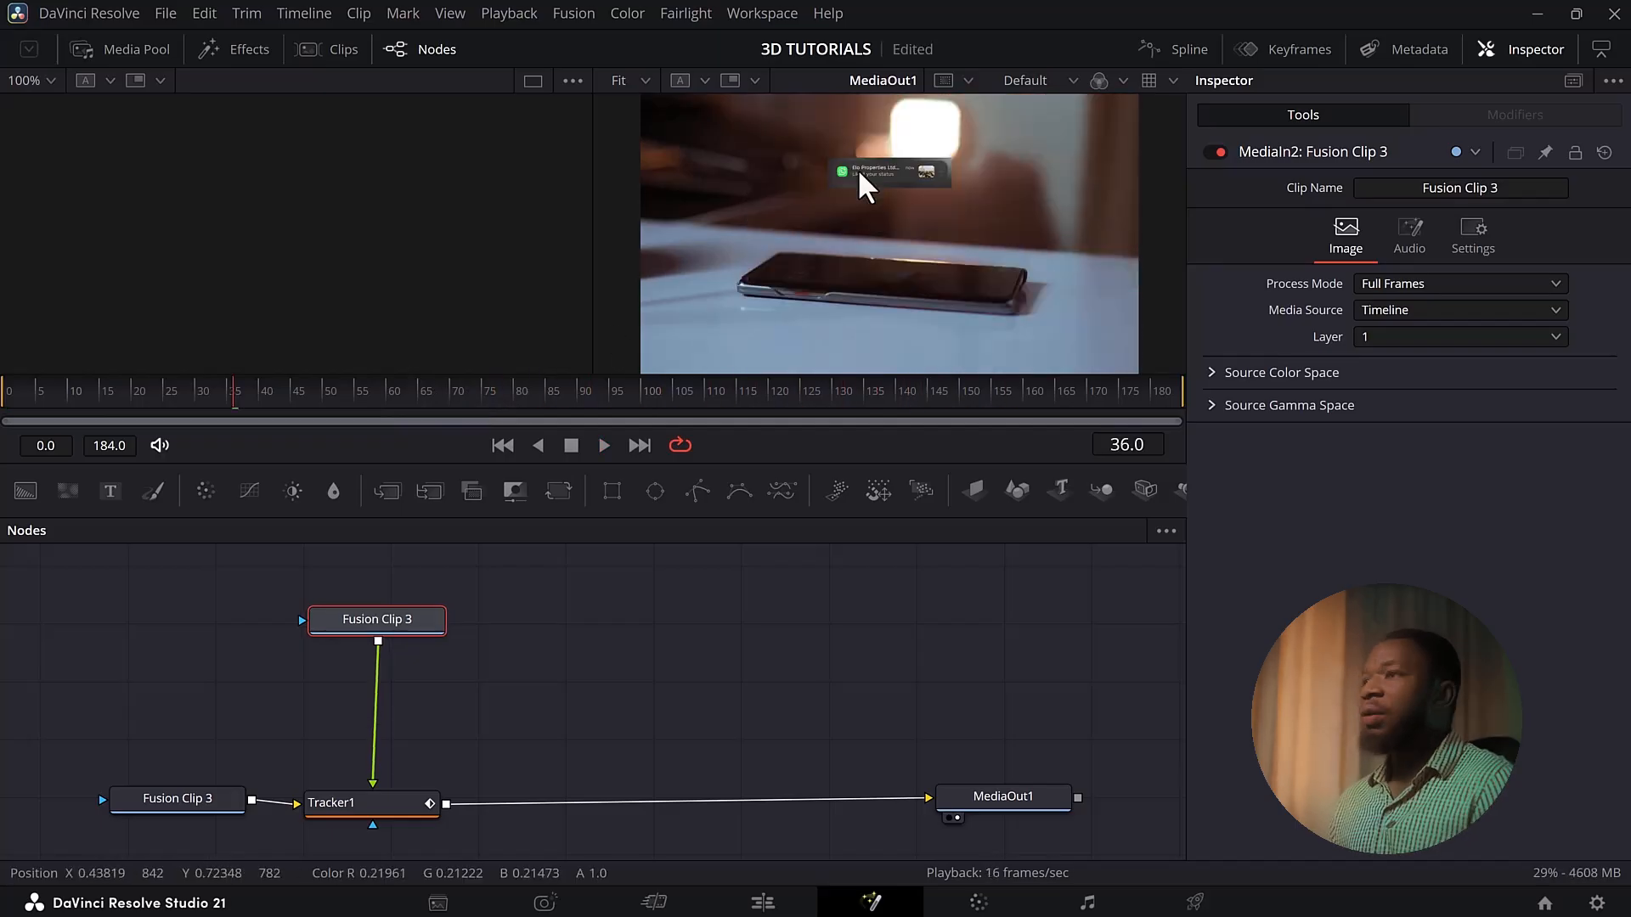
Add a Rectangle mask node and connect it to the mask input of the screenshot node
scroll(859, 179, "up", 5)
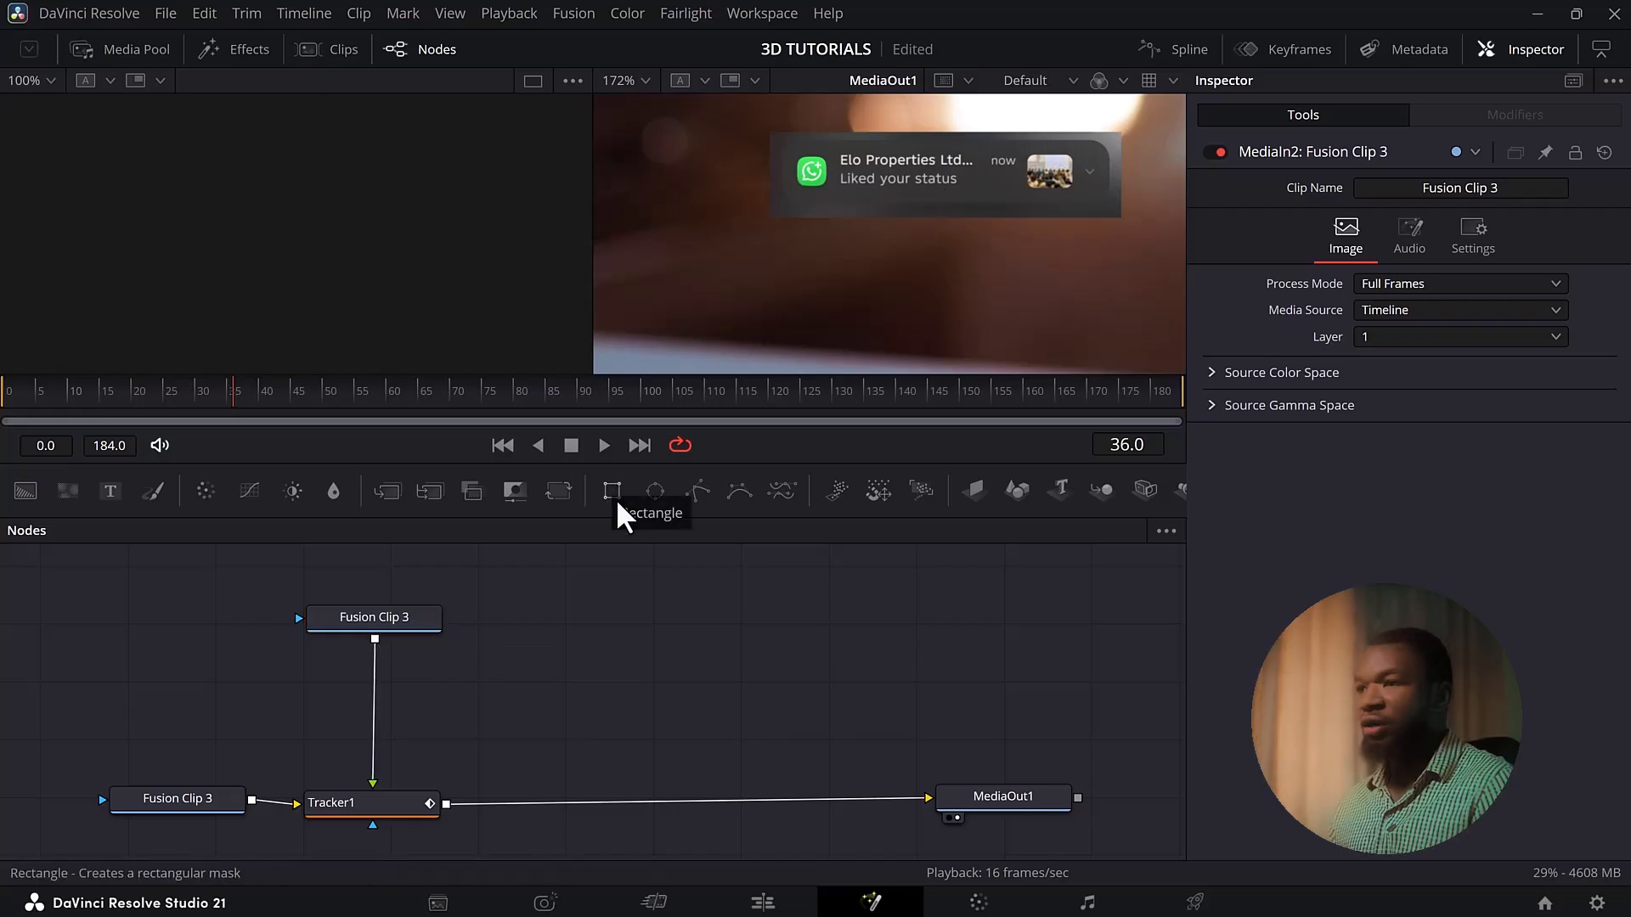
left_click_drag(609, 495, 547, 585)
left_click_drag(402, 618, 398, 651)
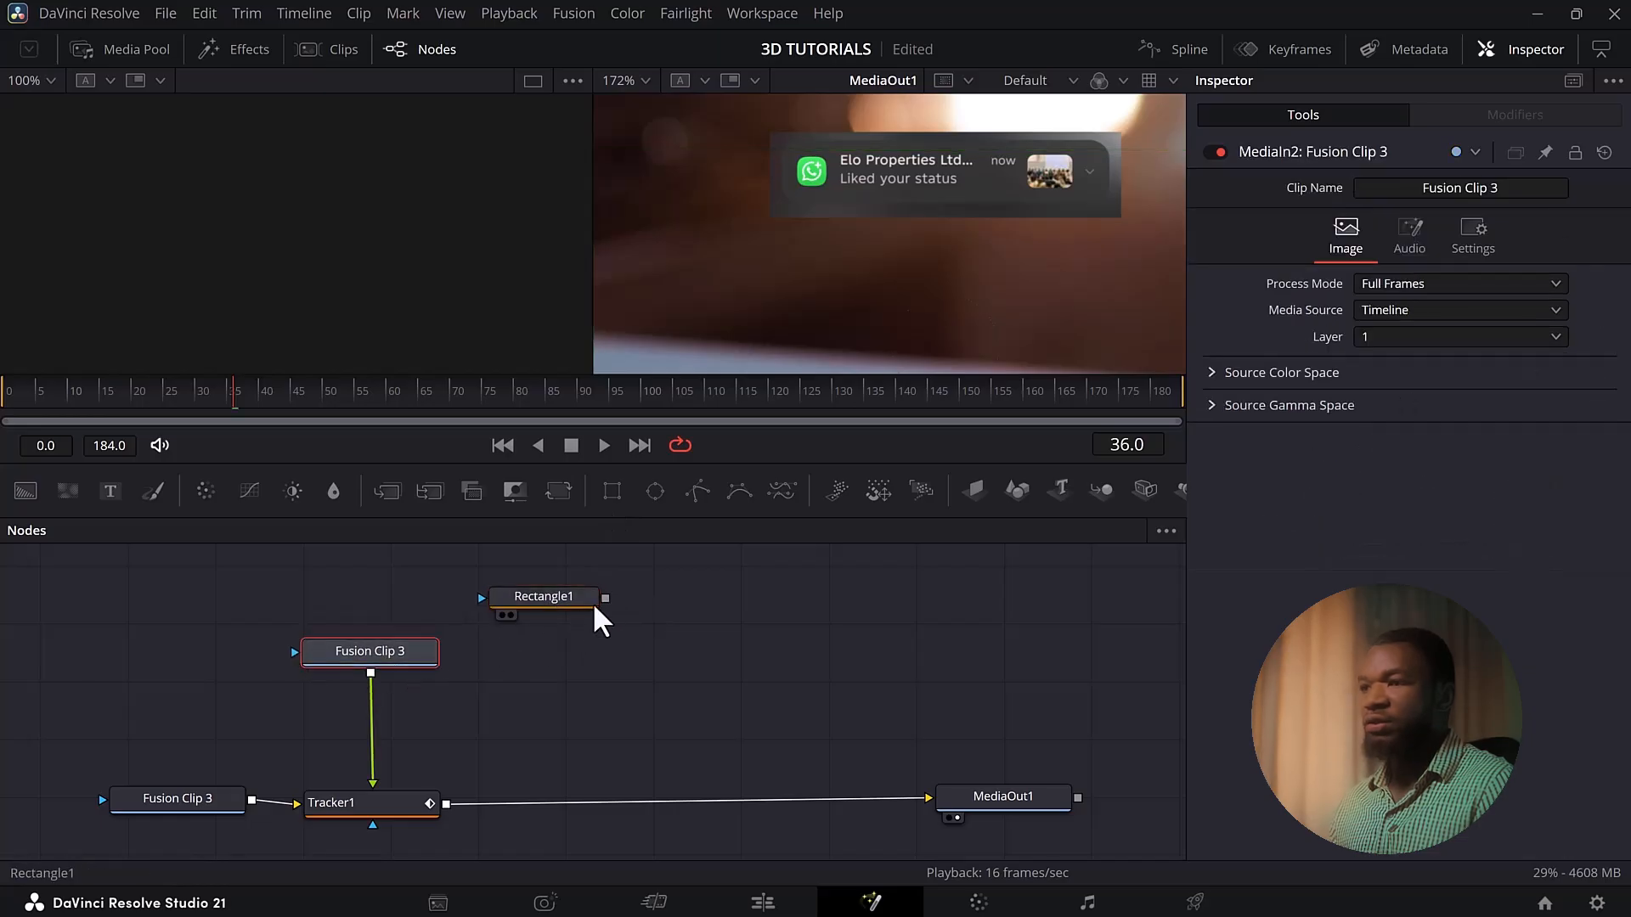
left_click_drag(603, 599, 369, 654)
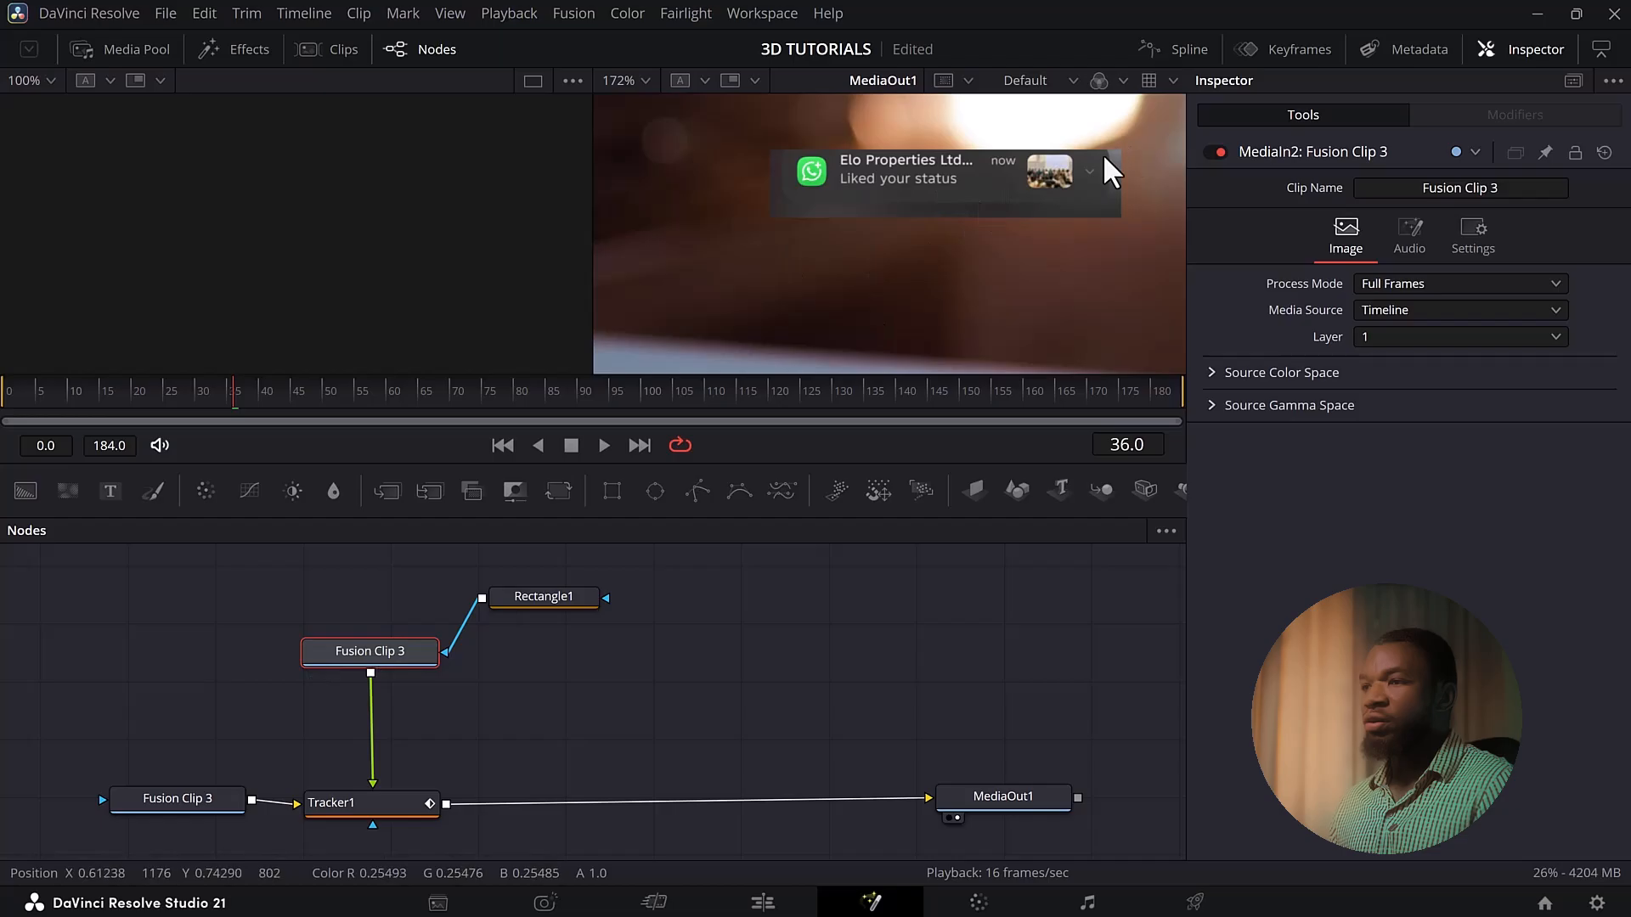
Centre the Rectangle1 mask on the notification at about X 0.517, Y 0.727, and set its height to 0.11
left_click(556, 599)
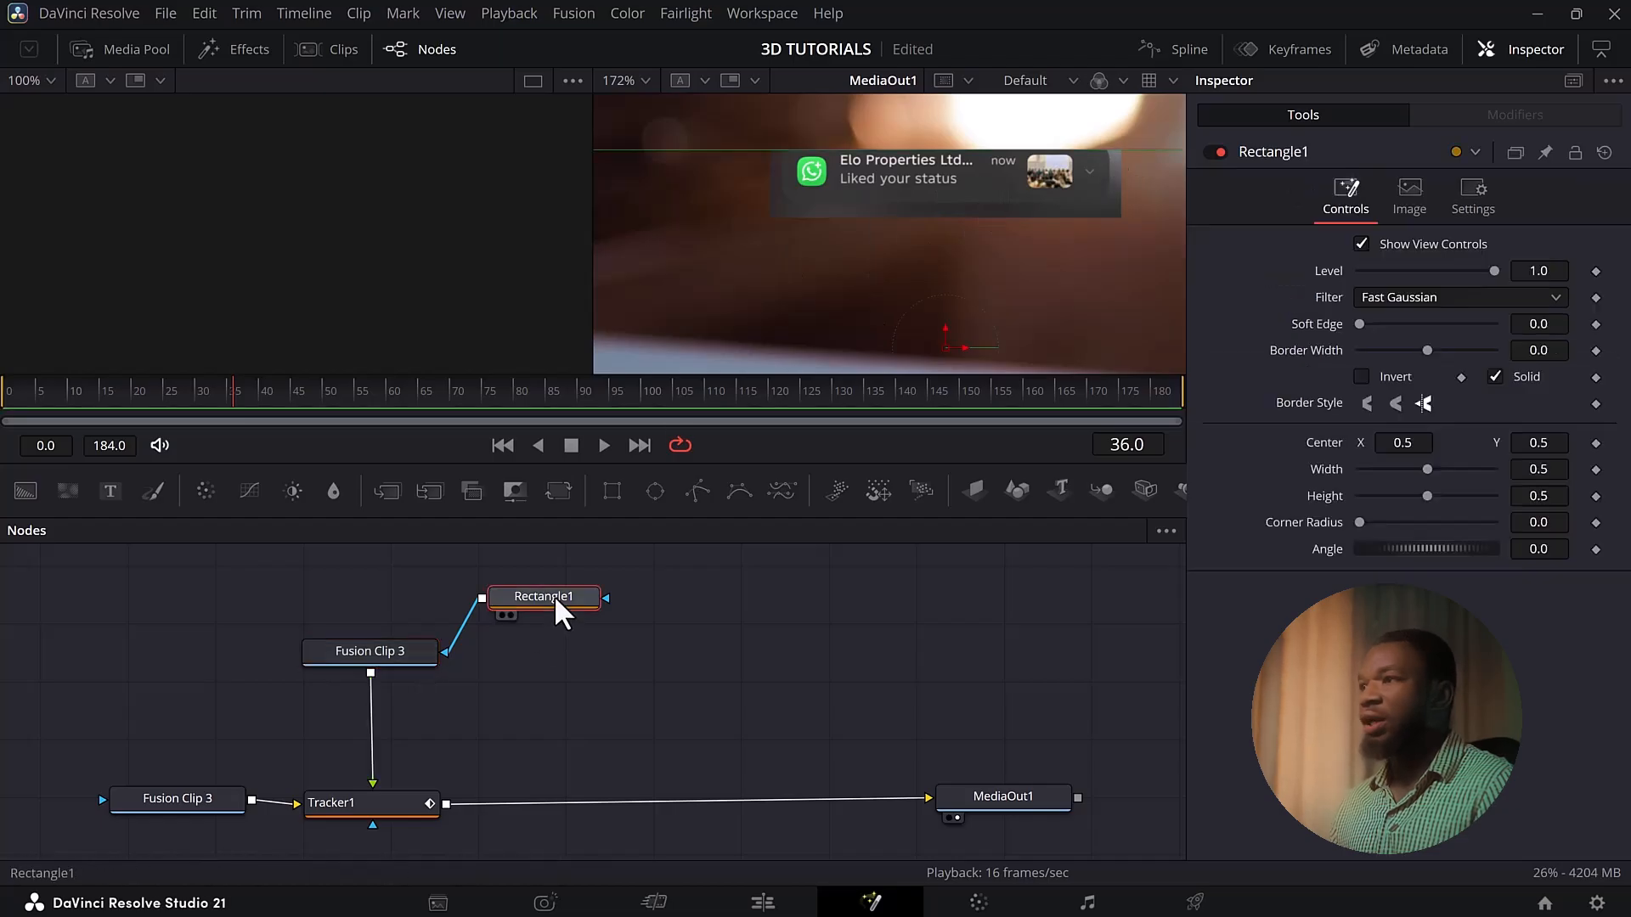
scroll(926, 333, "down", 10)
left_click_drag(883, 286, 881, 211)
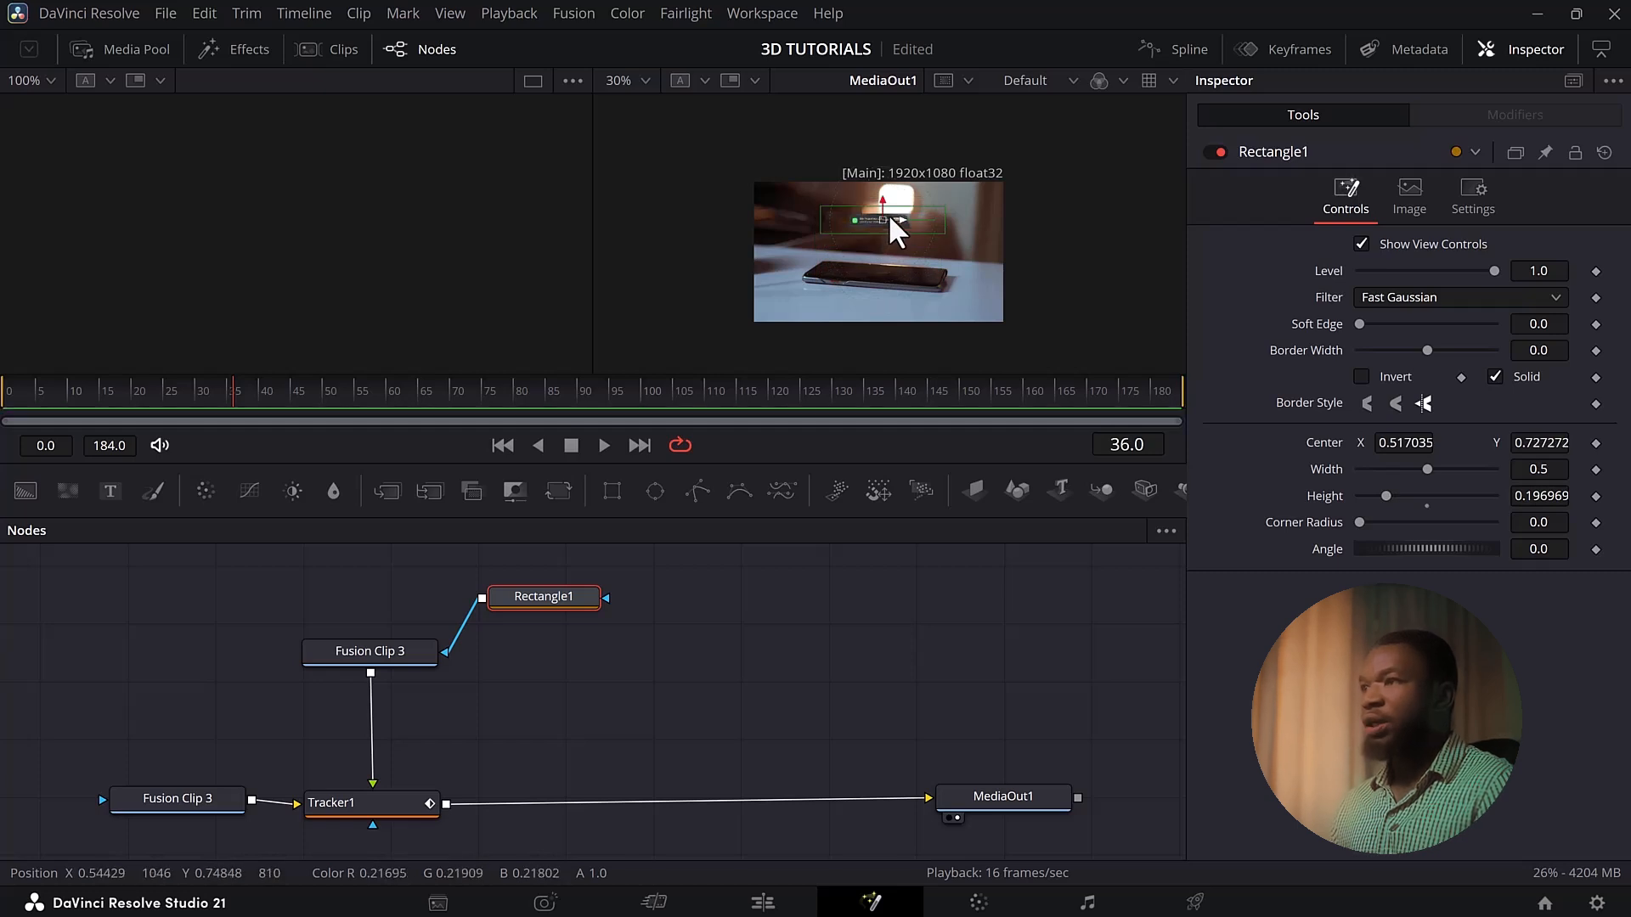
scroll(888, 214, "up", 10)
scroll(888, 213, "down", 2)
left_click_drag(1385, 495, 1374, 496)
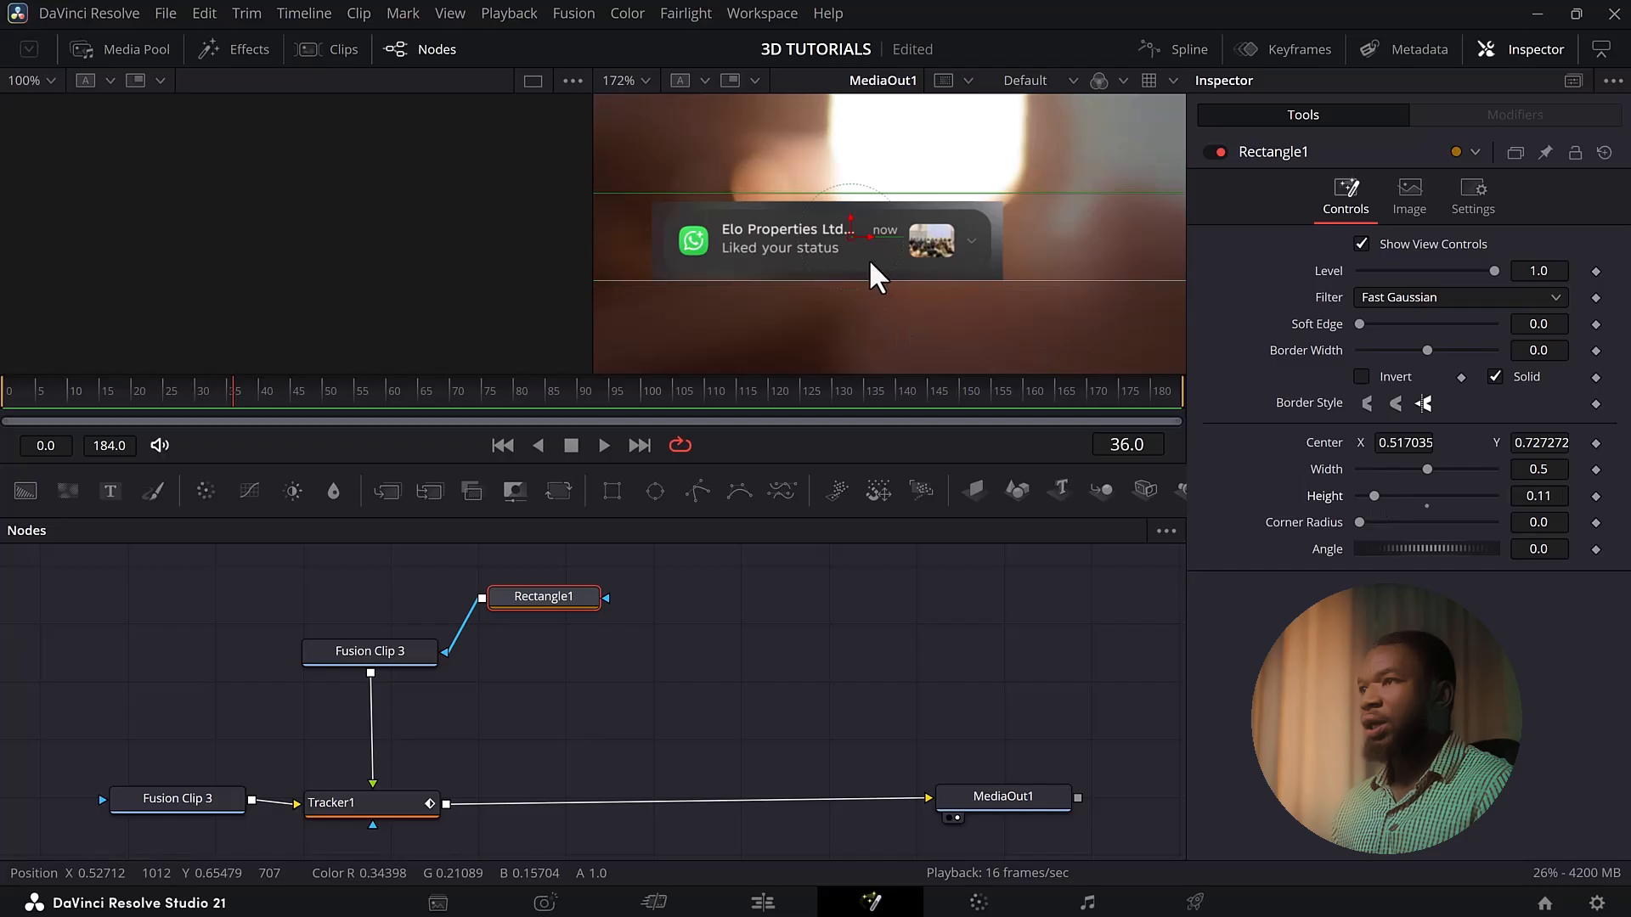
Fit the Rectangle1 mask to the notification: centre about X 0.499, Y 0.721, width 0.235, height about 0.087, corner radius 0.748
left_click_drag(850, 237, 858, 242)
left_click_drag(1374, 495, 1405, 447)
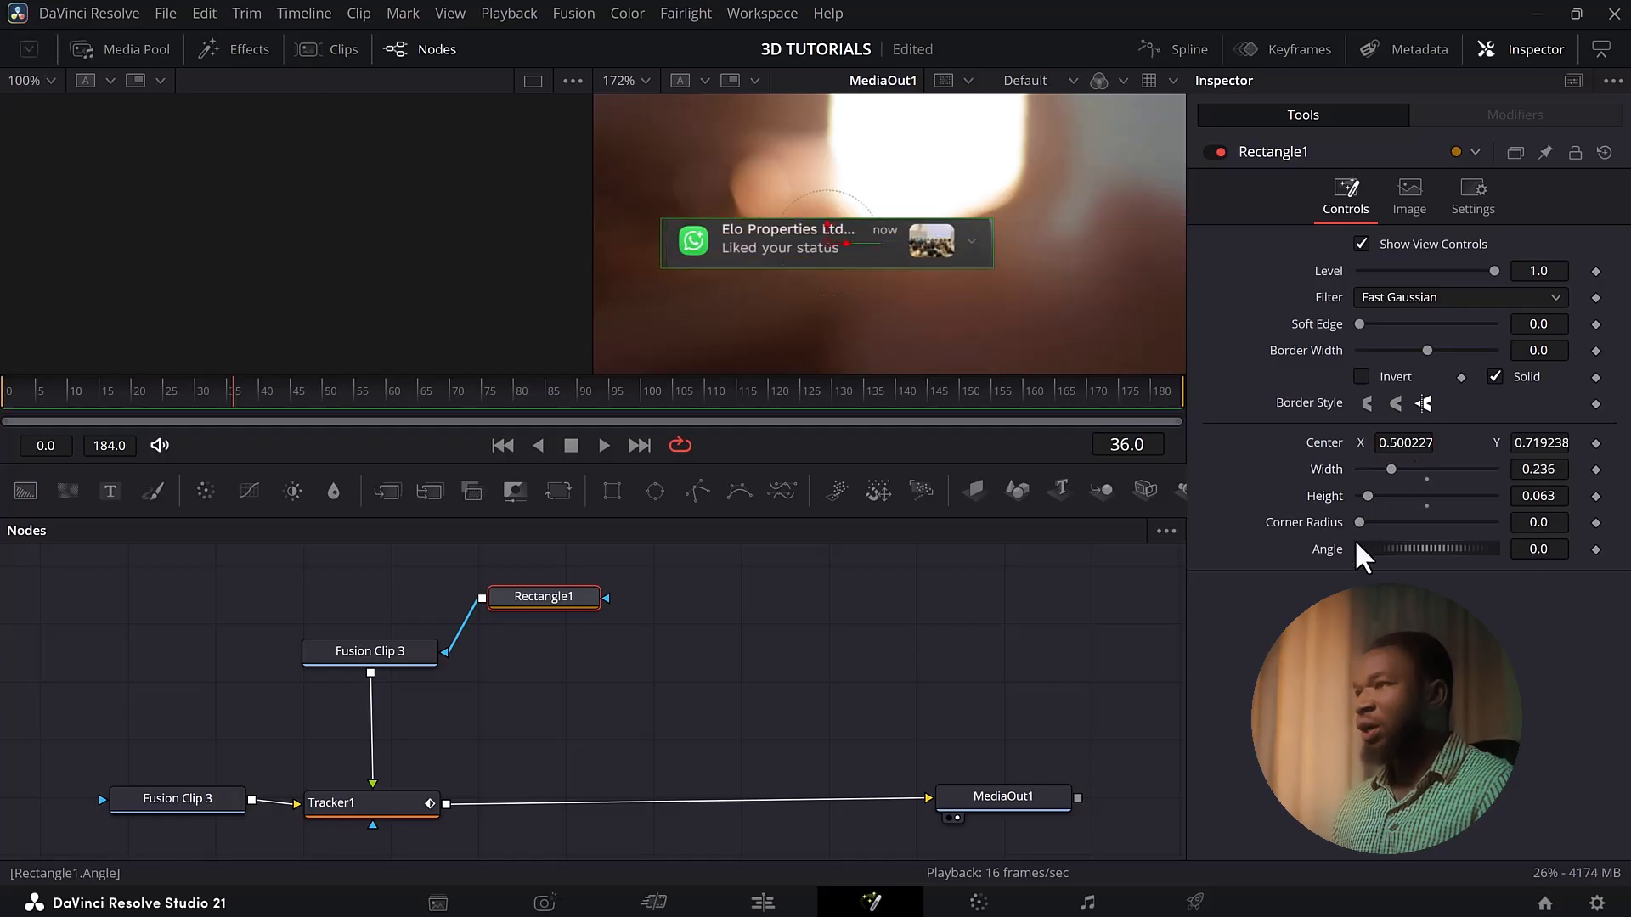
left_click_drag(1376, 532, 1444, 530)
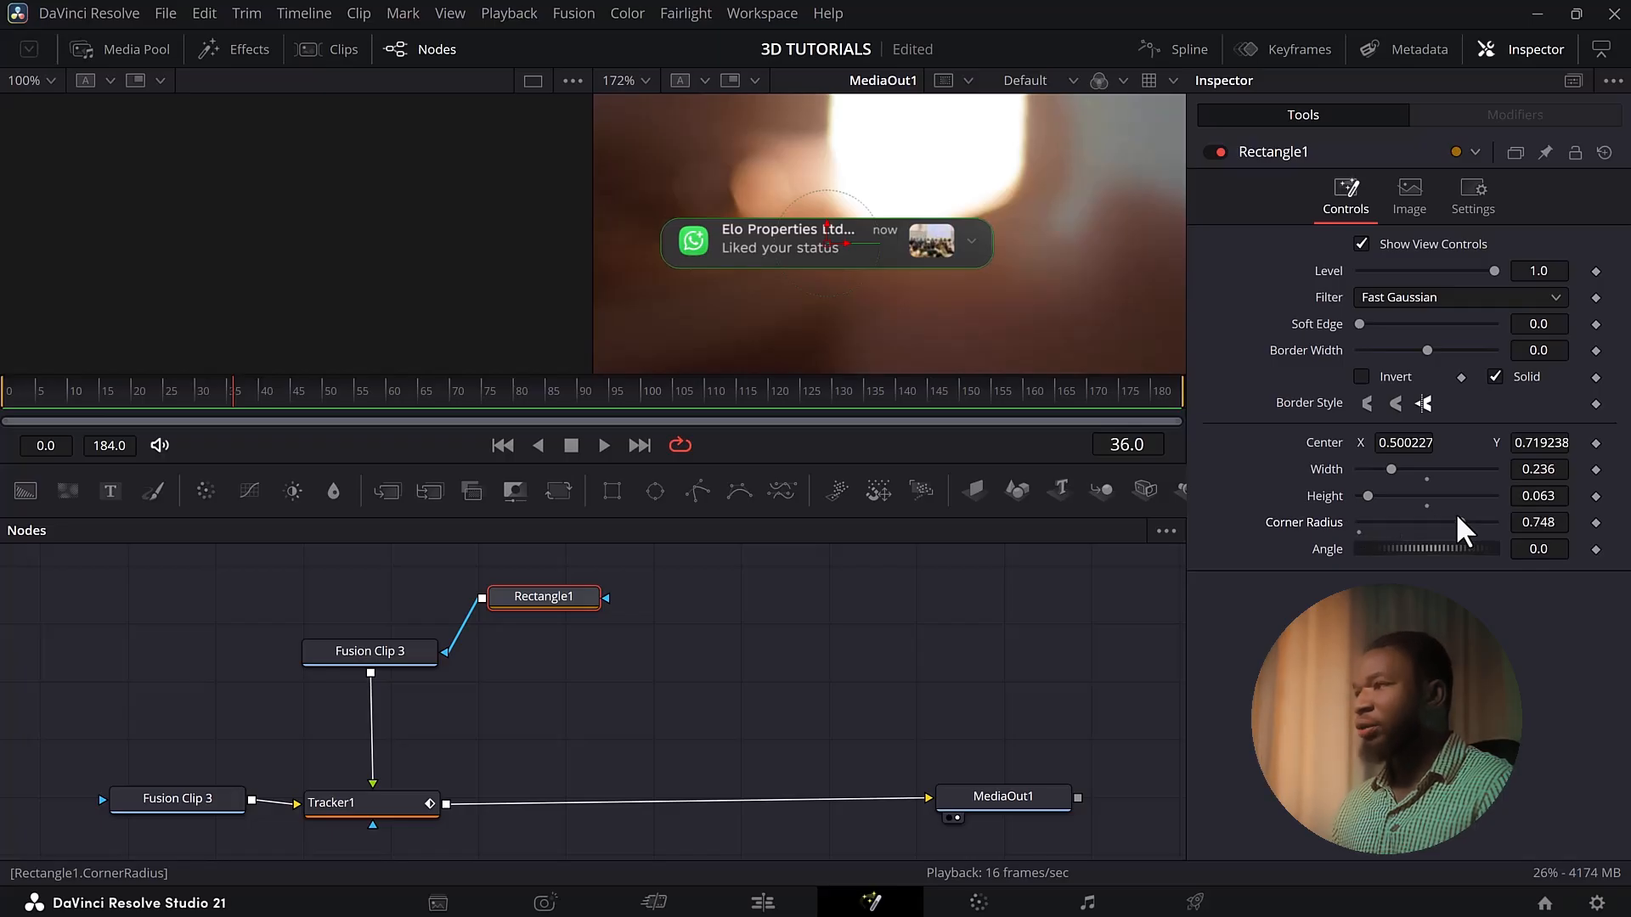
left_click_drag(1537, 496, 1544, 495)
left_click_drag(1544, 495, 1538, 442)
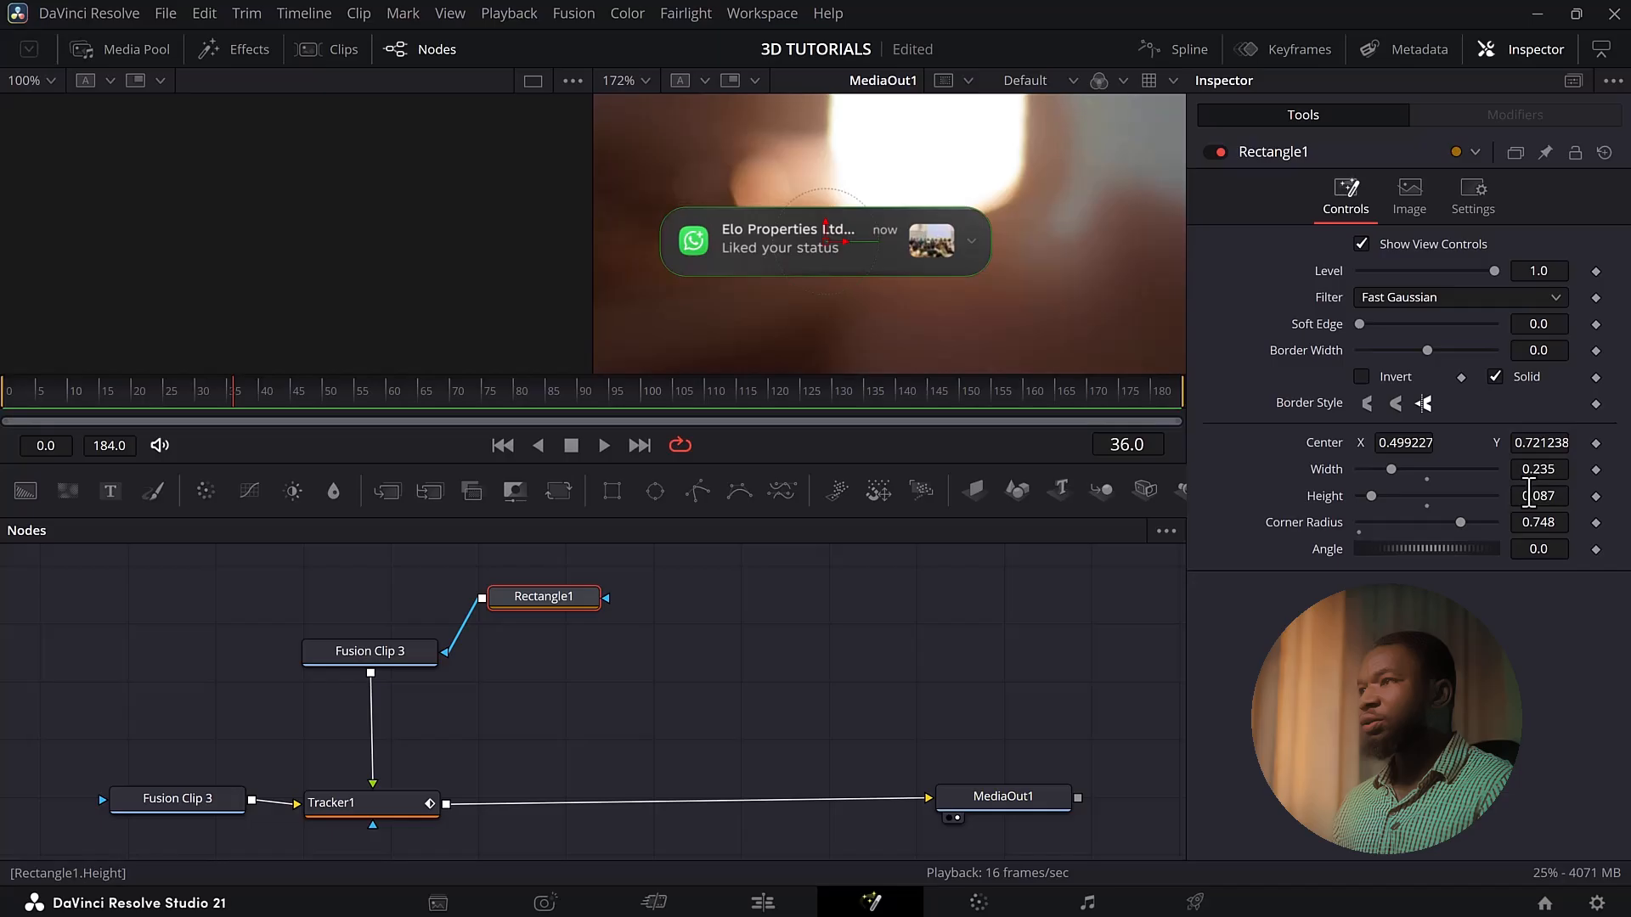
left_click_drag(1538, 495, 1538, 496)
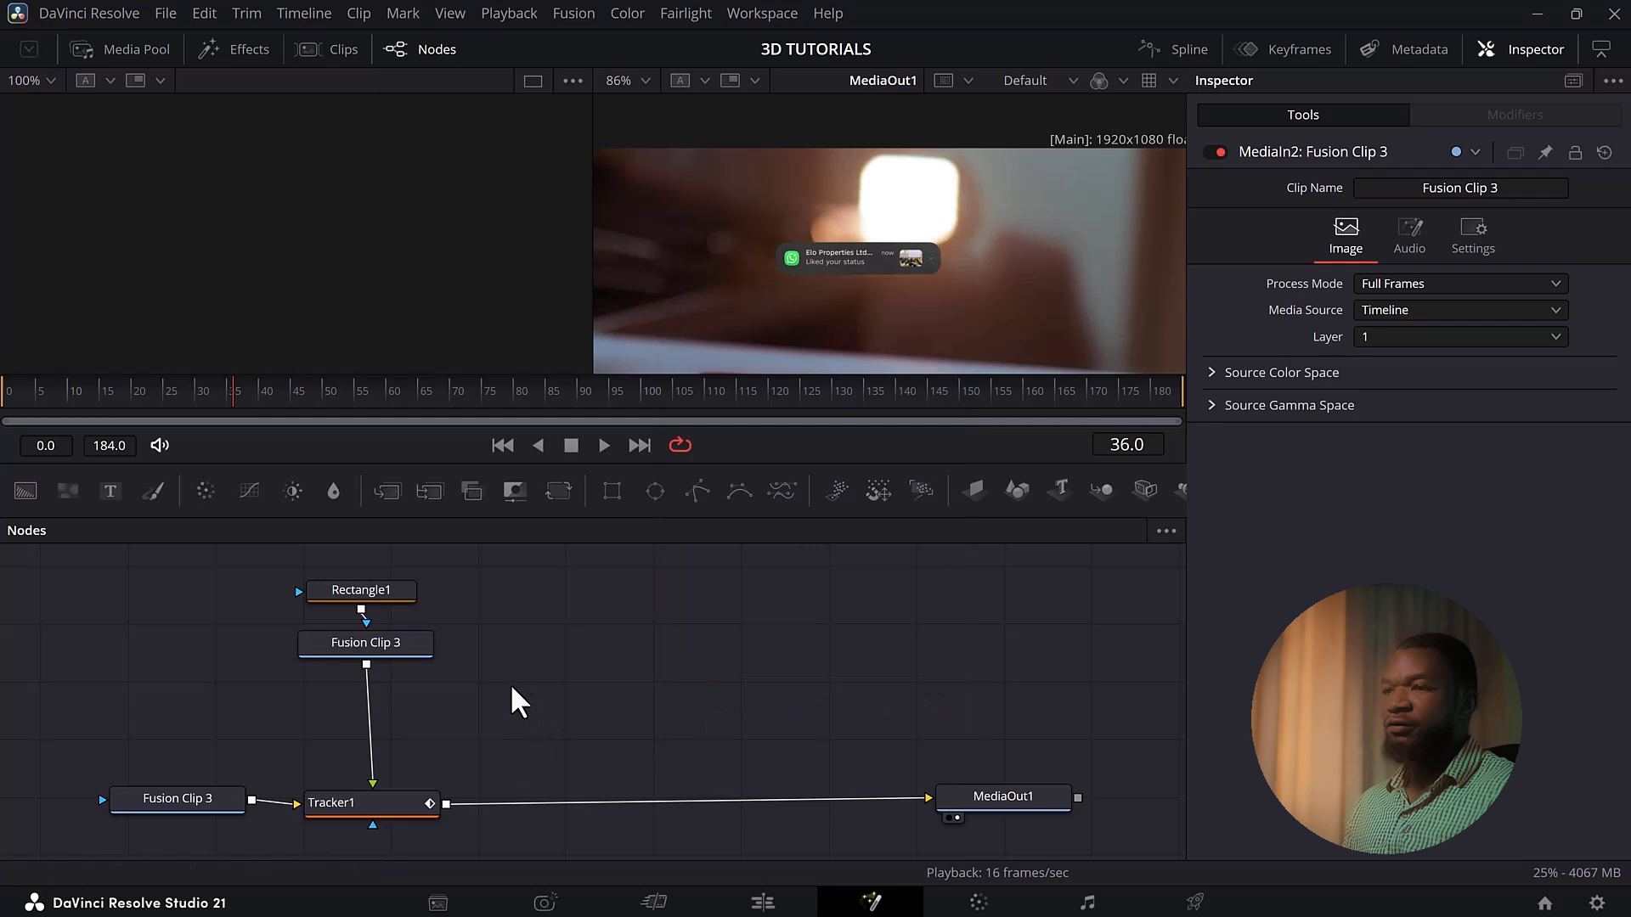
Add a Luma Keyer node after the screenshot node and lower its High luminance threshold to 0.7
left_click(359, 639)
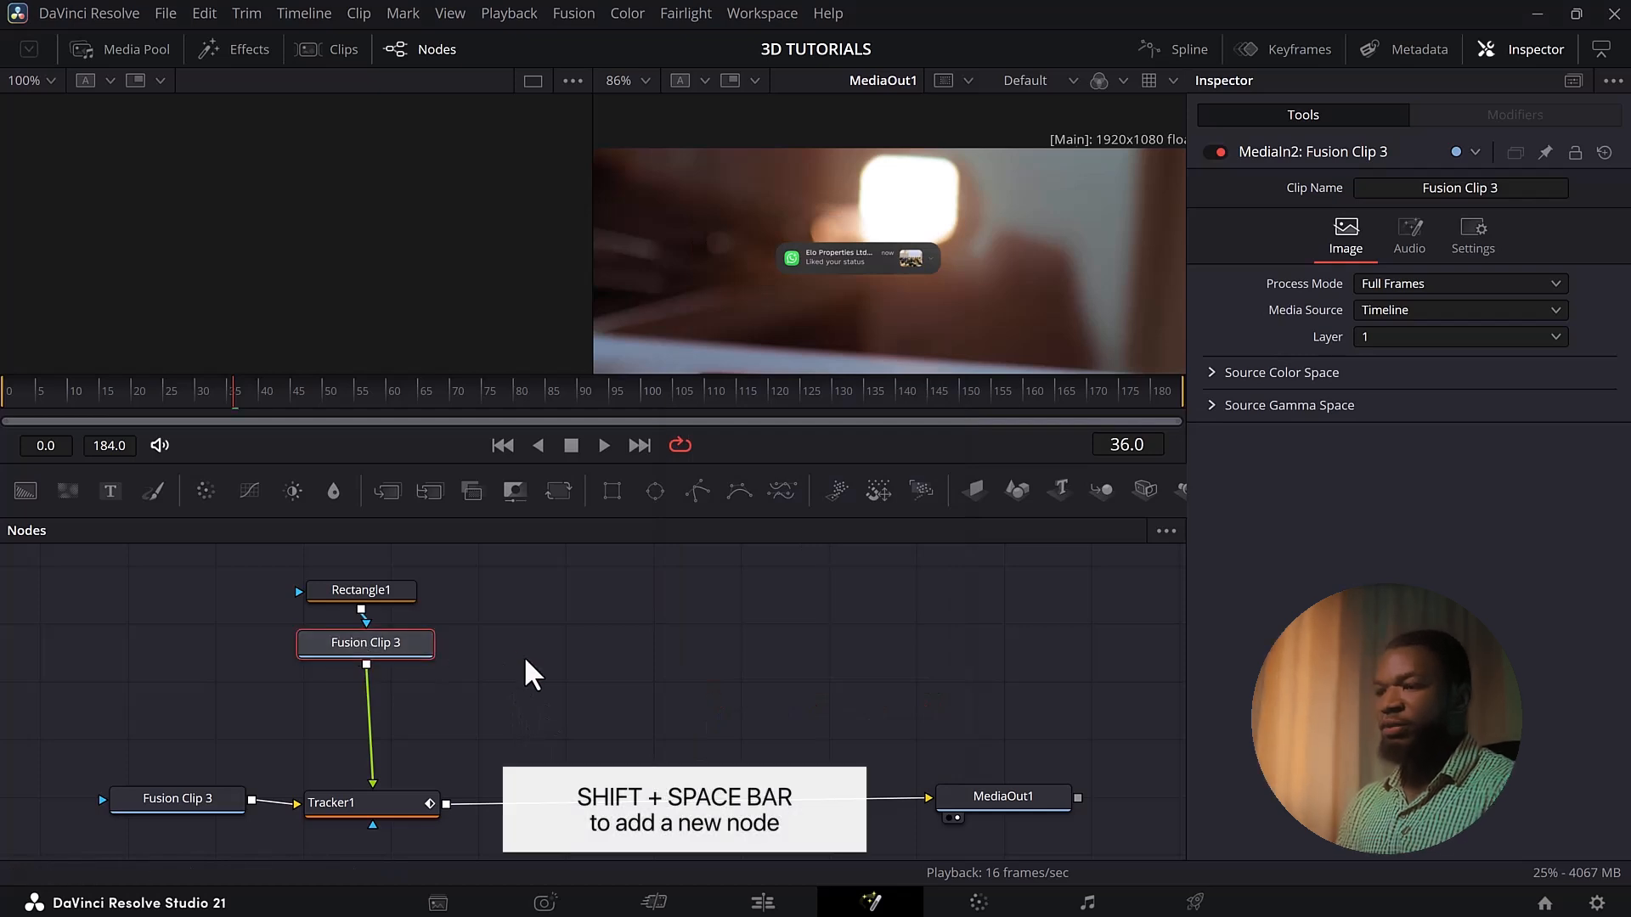
key("shift+space")
type("dv")
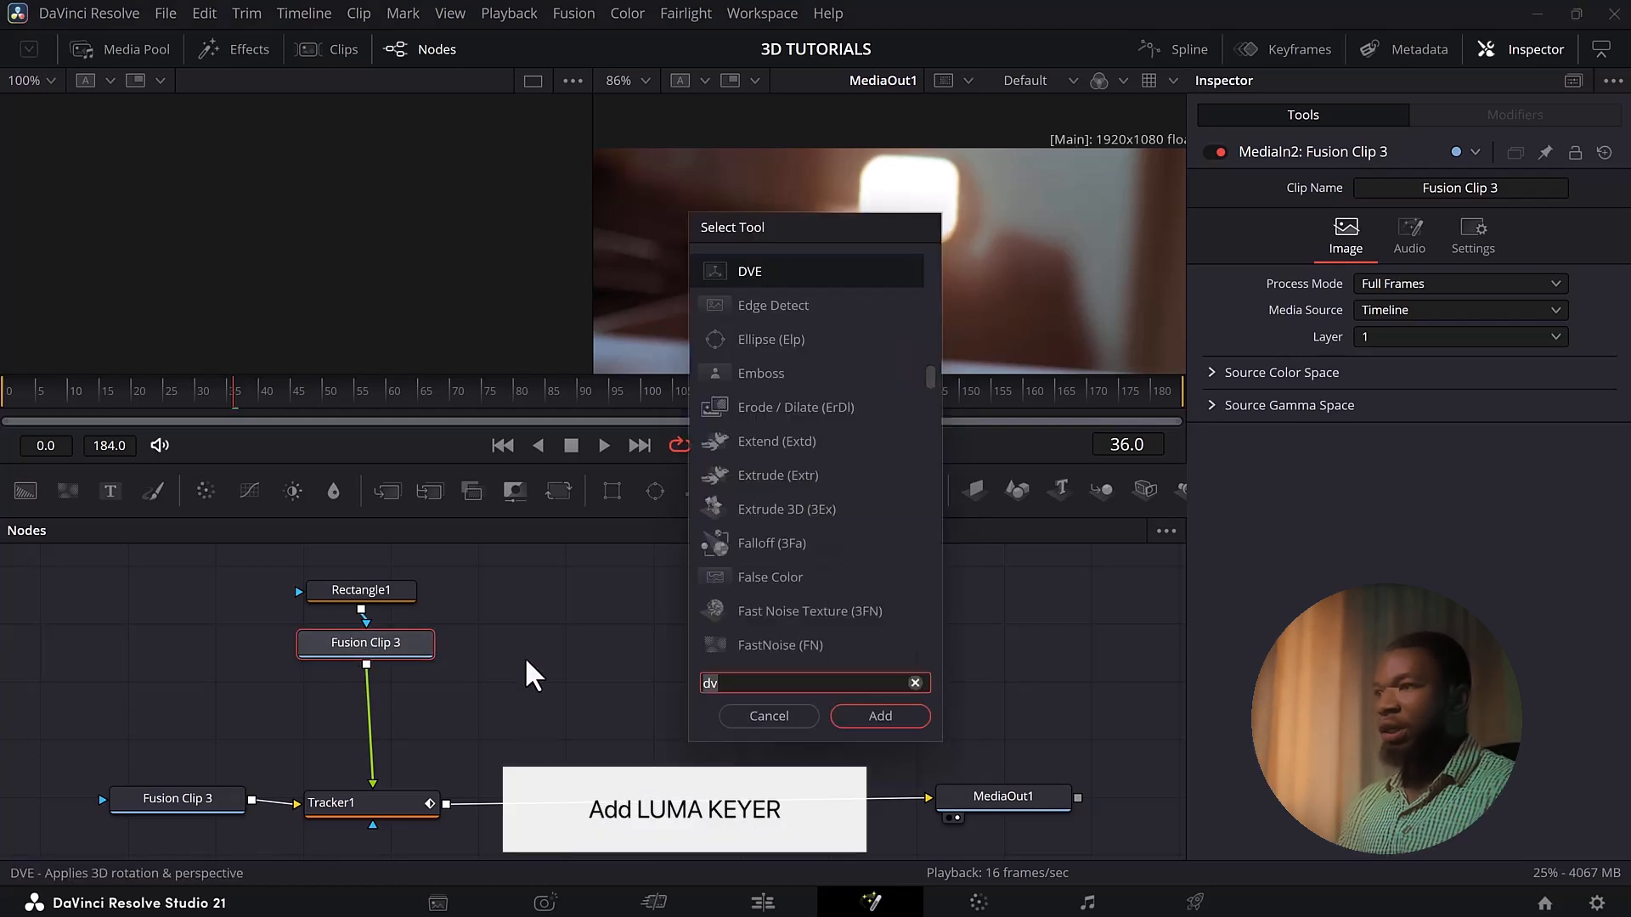
key("BackSpace")
key("BackSpace")
type("luma")
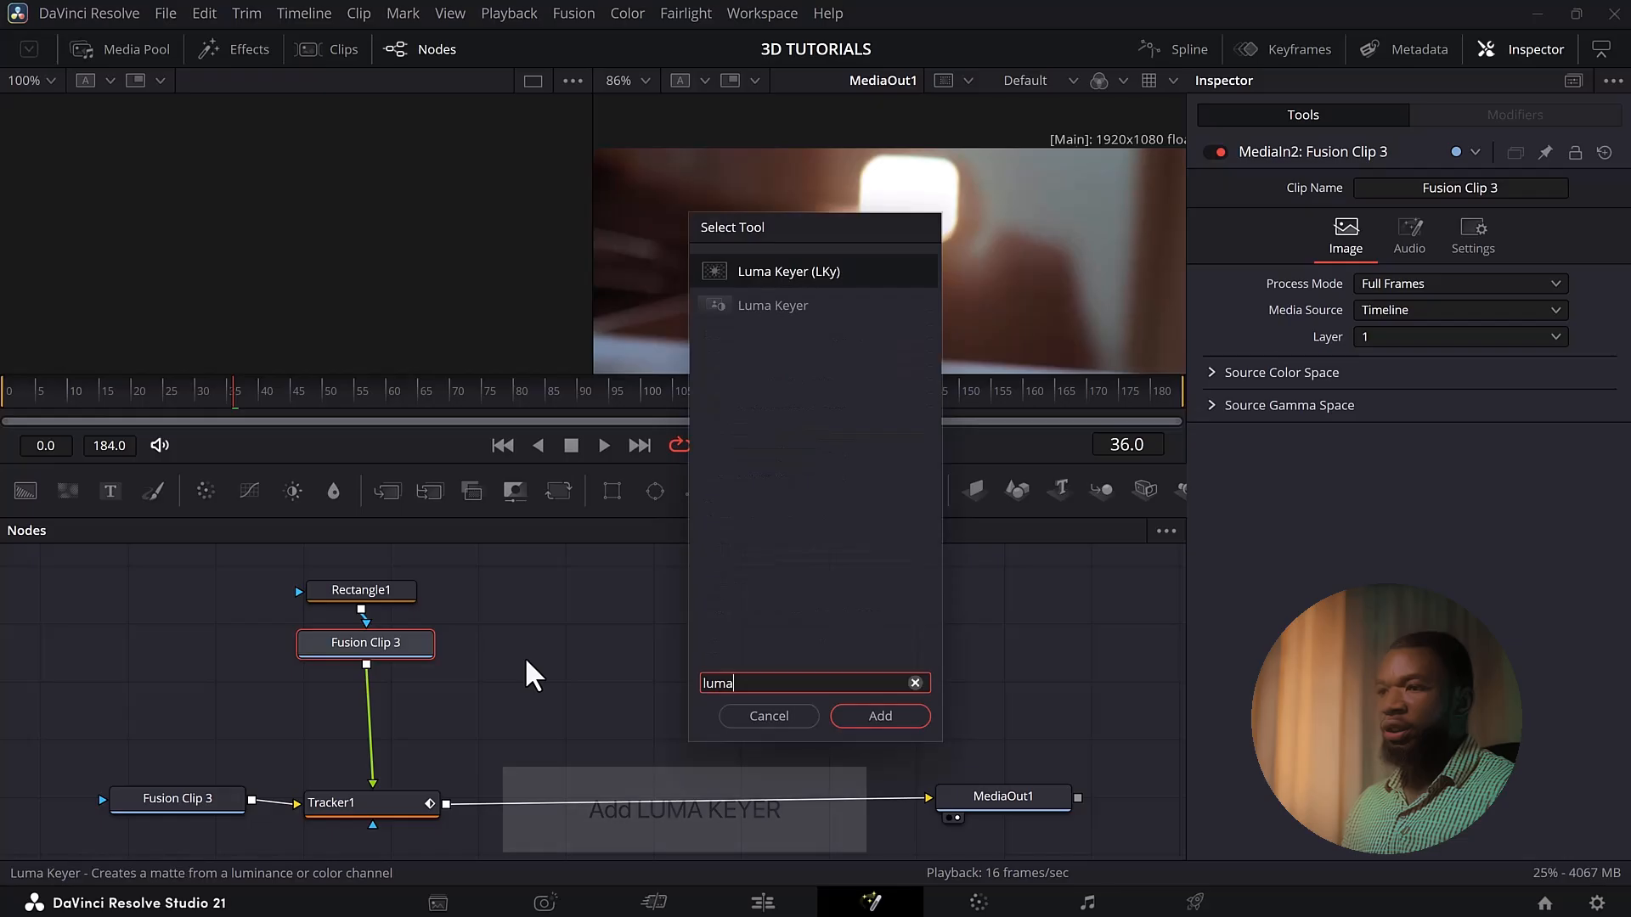
left_click(881, 716)
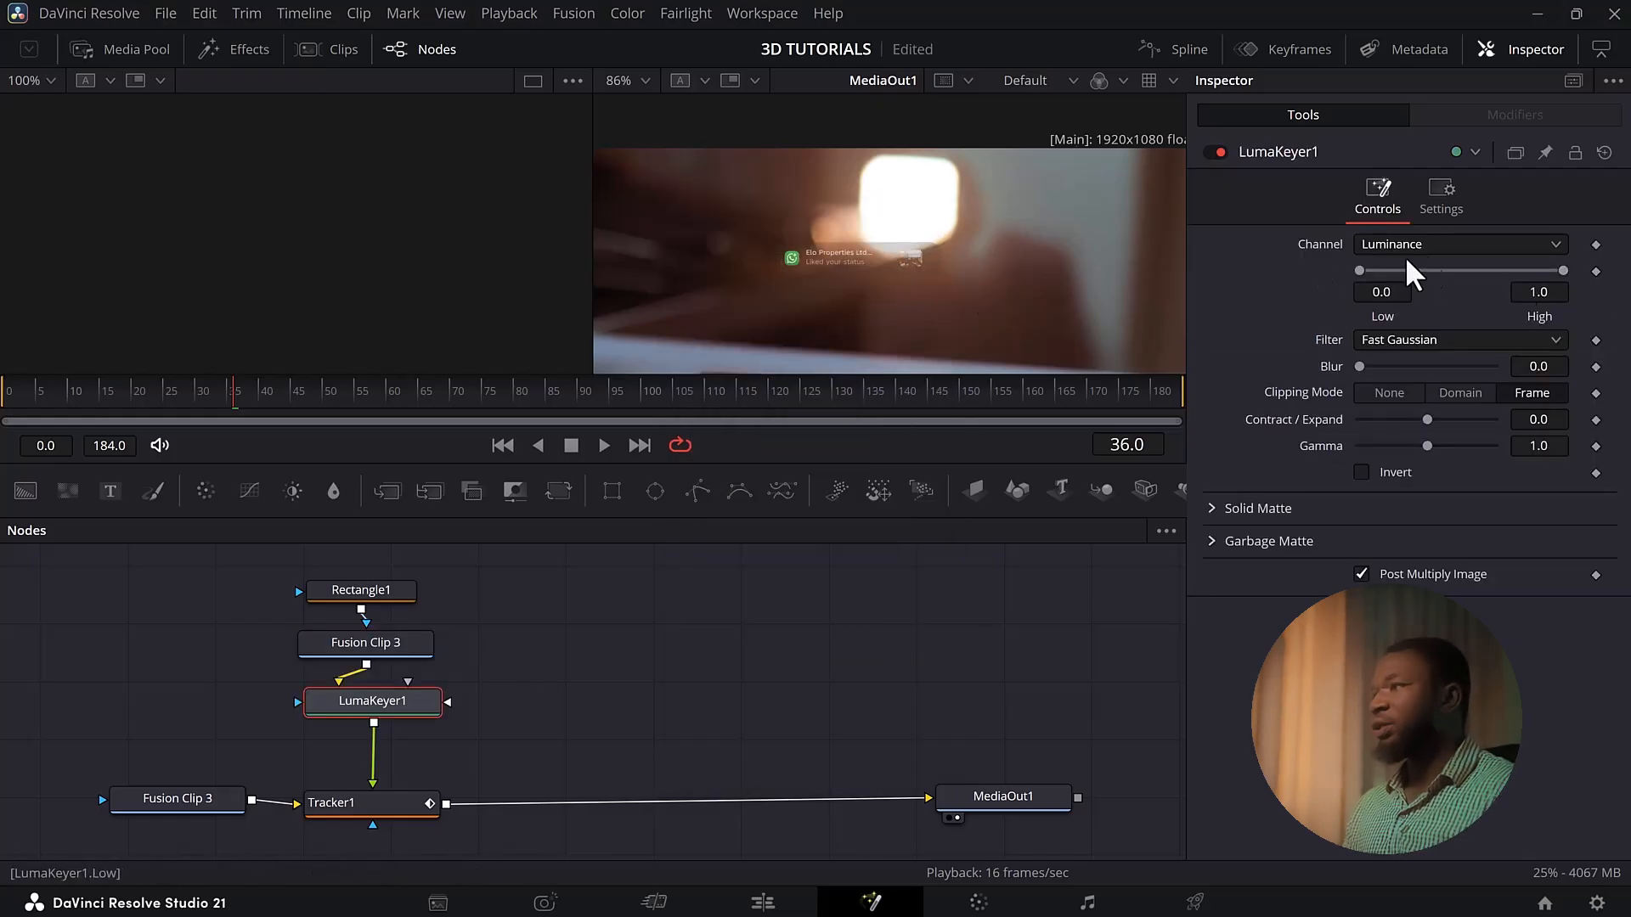
left_click_drag(1560, 268, 1495, 261)
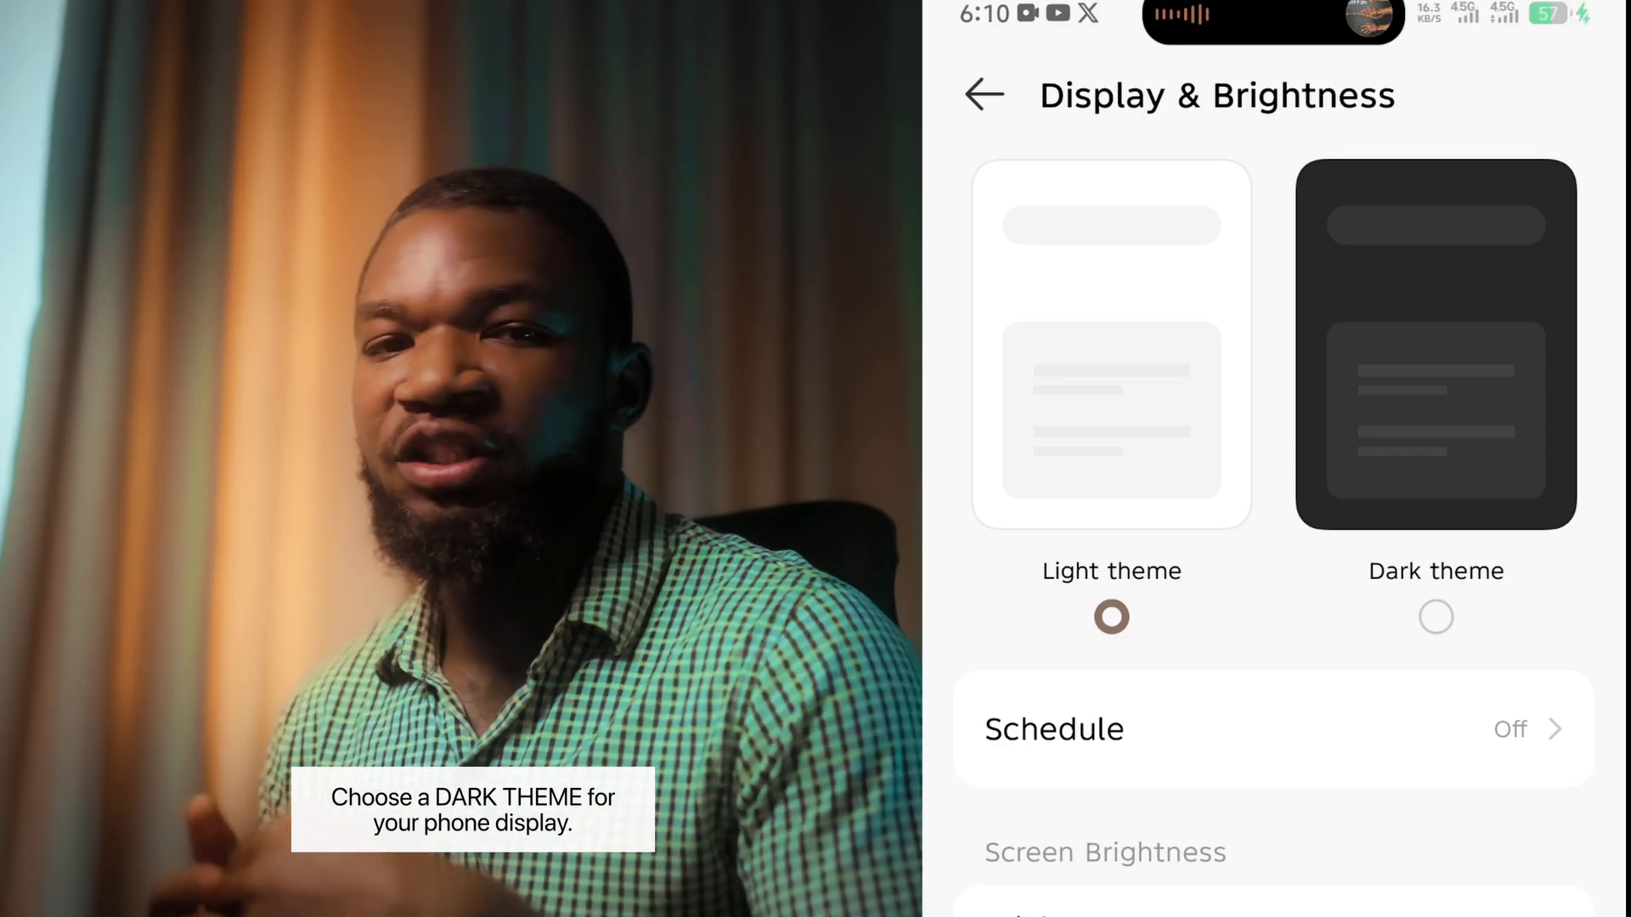
Switch the phone's display to the dark theme in its Display & Brightness settings
left_click(1436, 617)
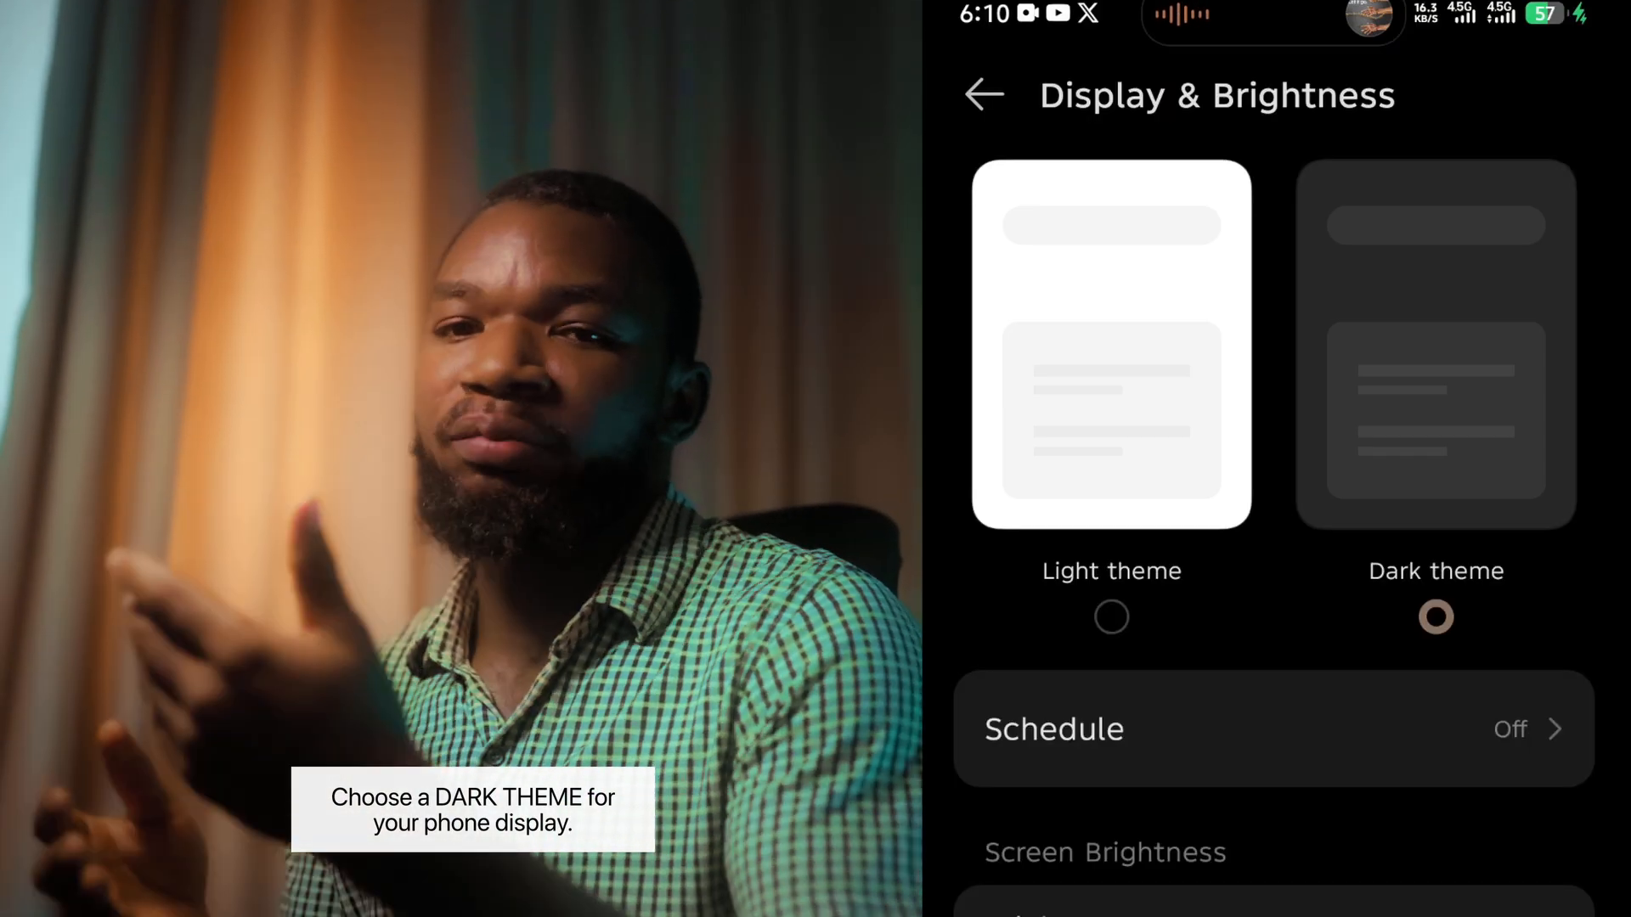
scroll(1275, 535, "down", 3)
scroll(1274, 535, "up", 3)
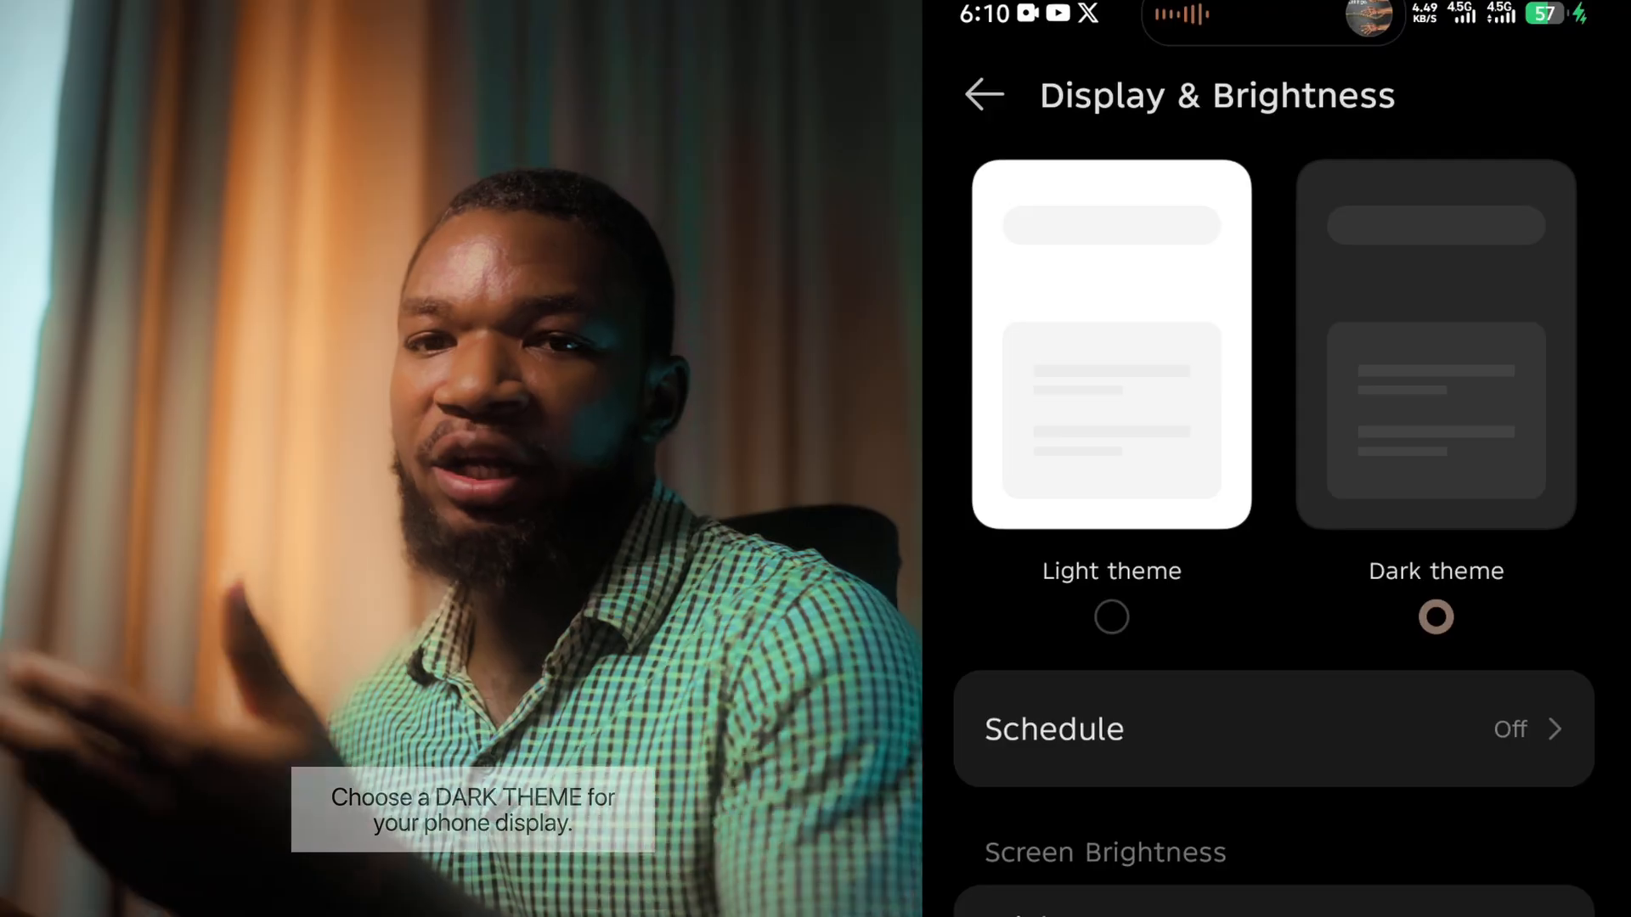
scroll(1274, 535, "down", 3)
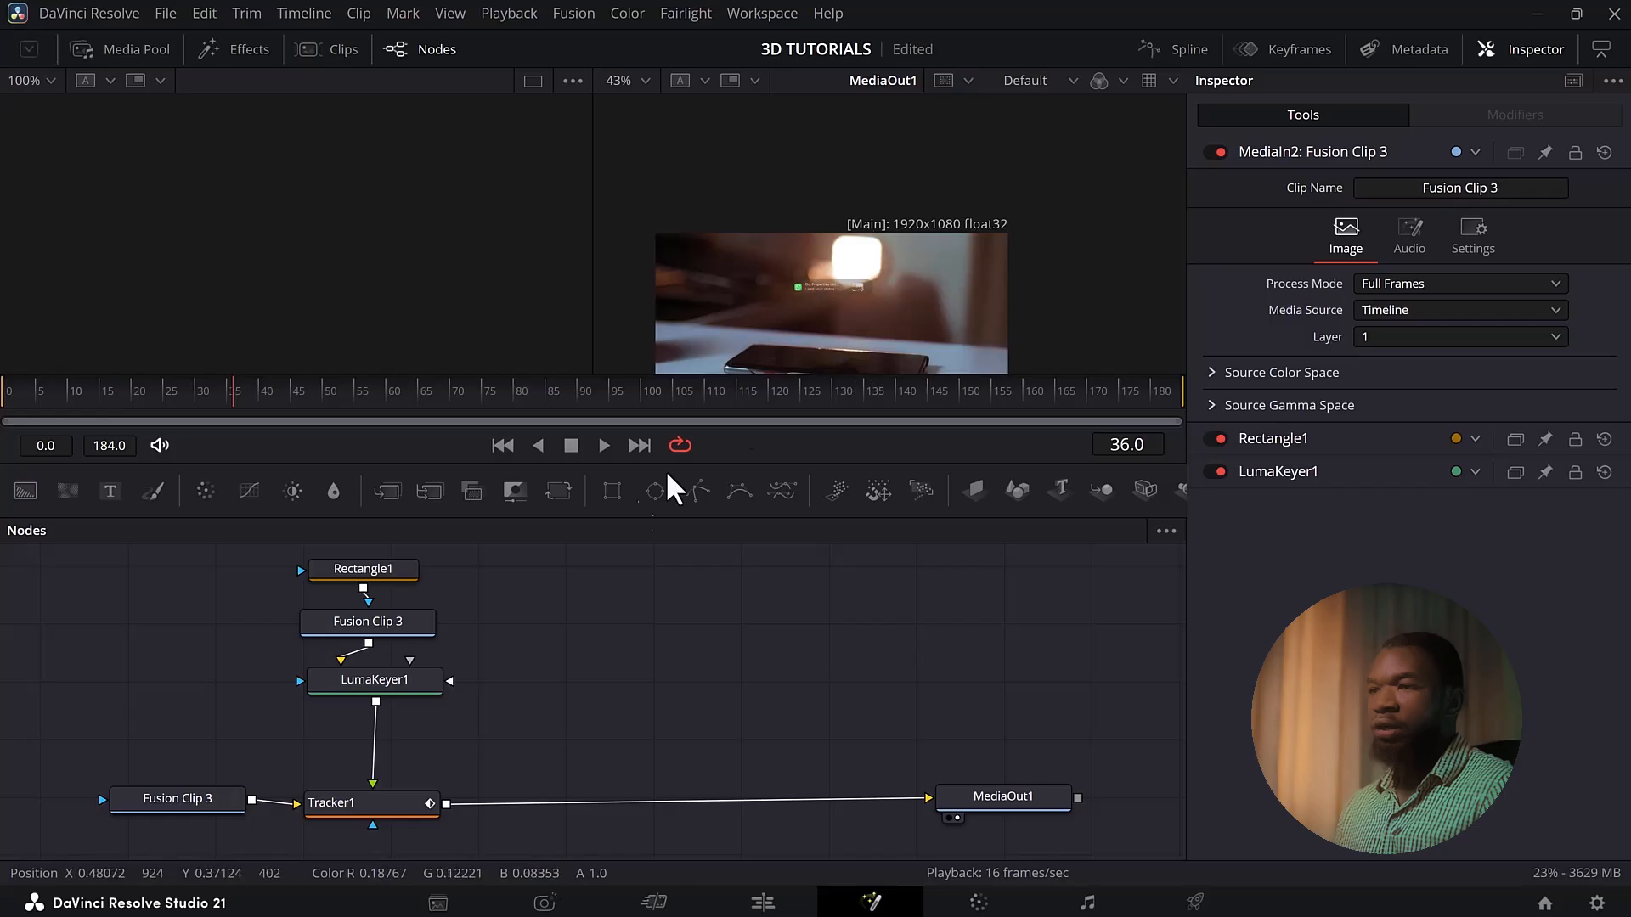
Add a DVE node between LumaKeyer1 and Tracker1
left_click(376, 677)
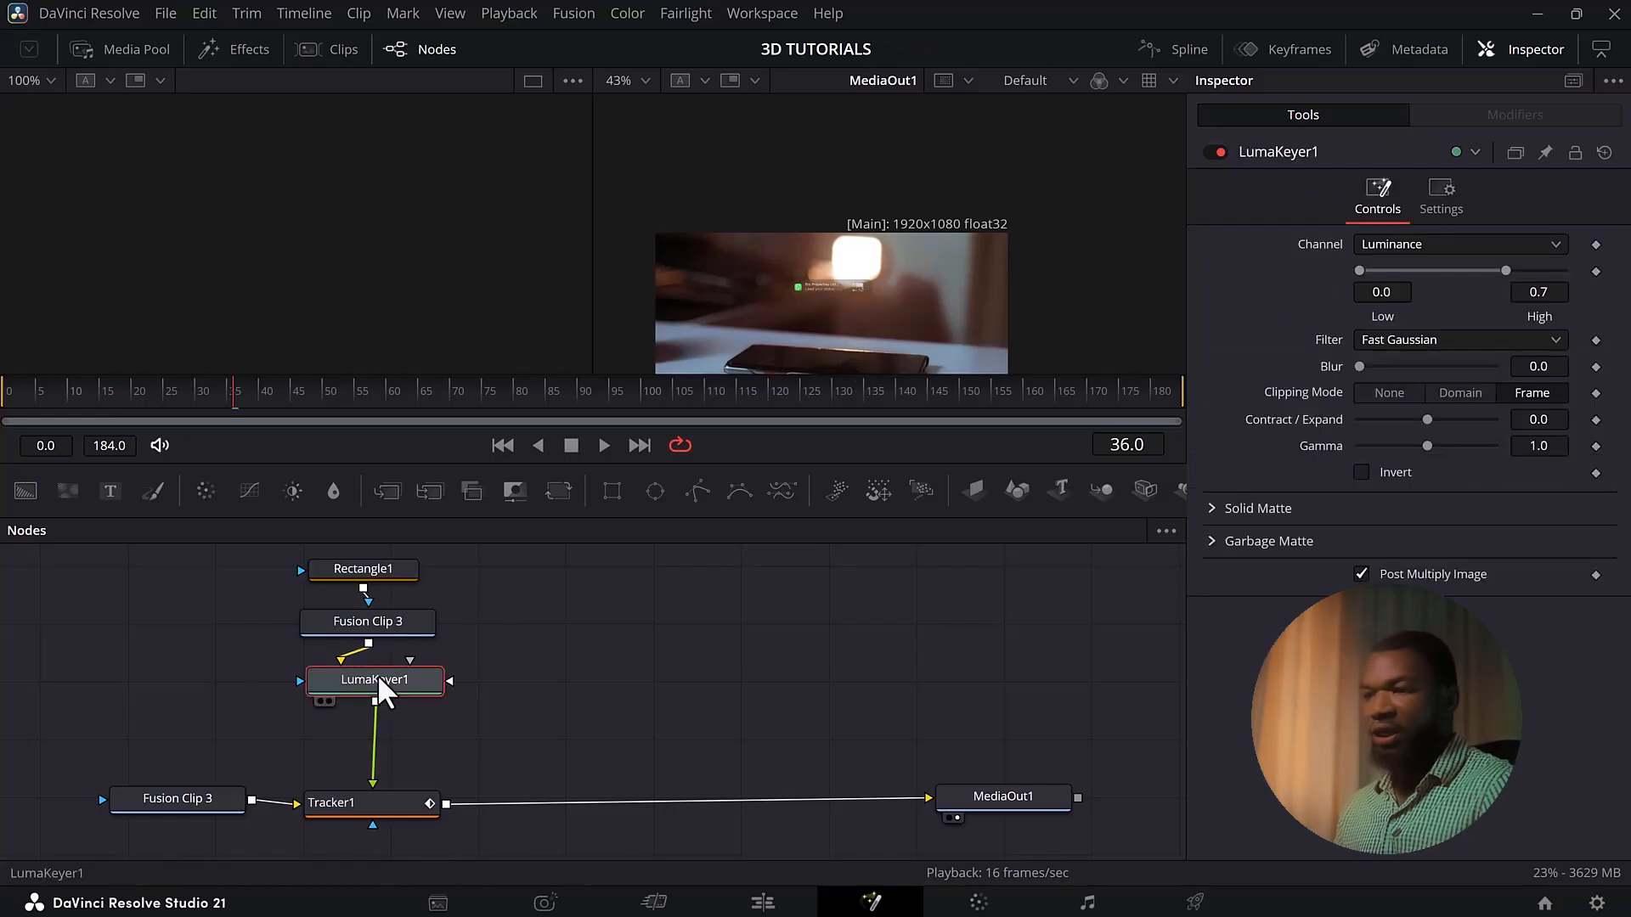
key("shift+space")
type("dve")
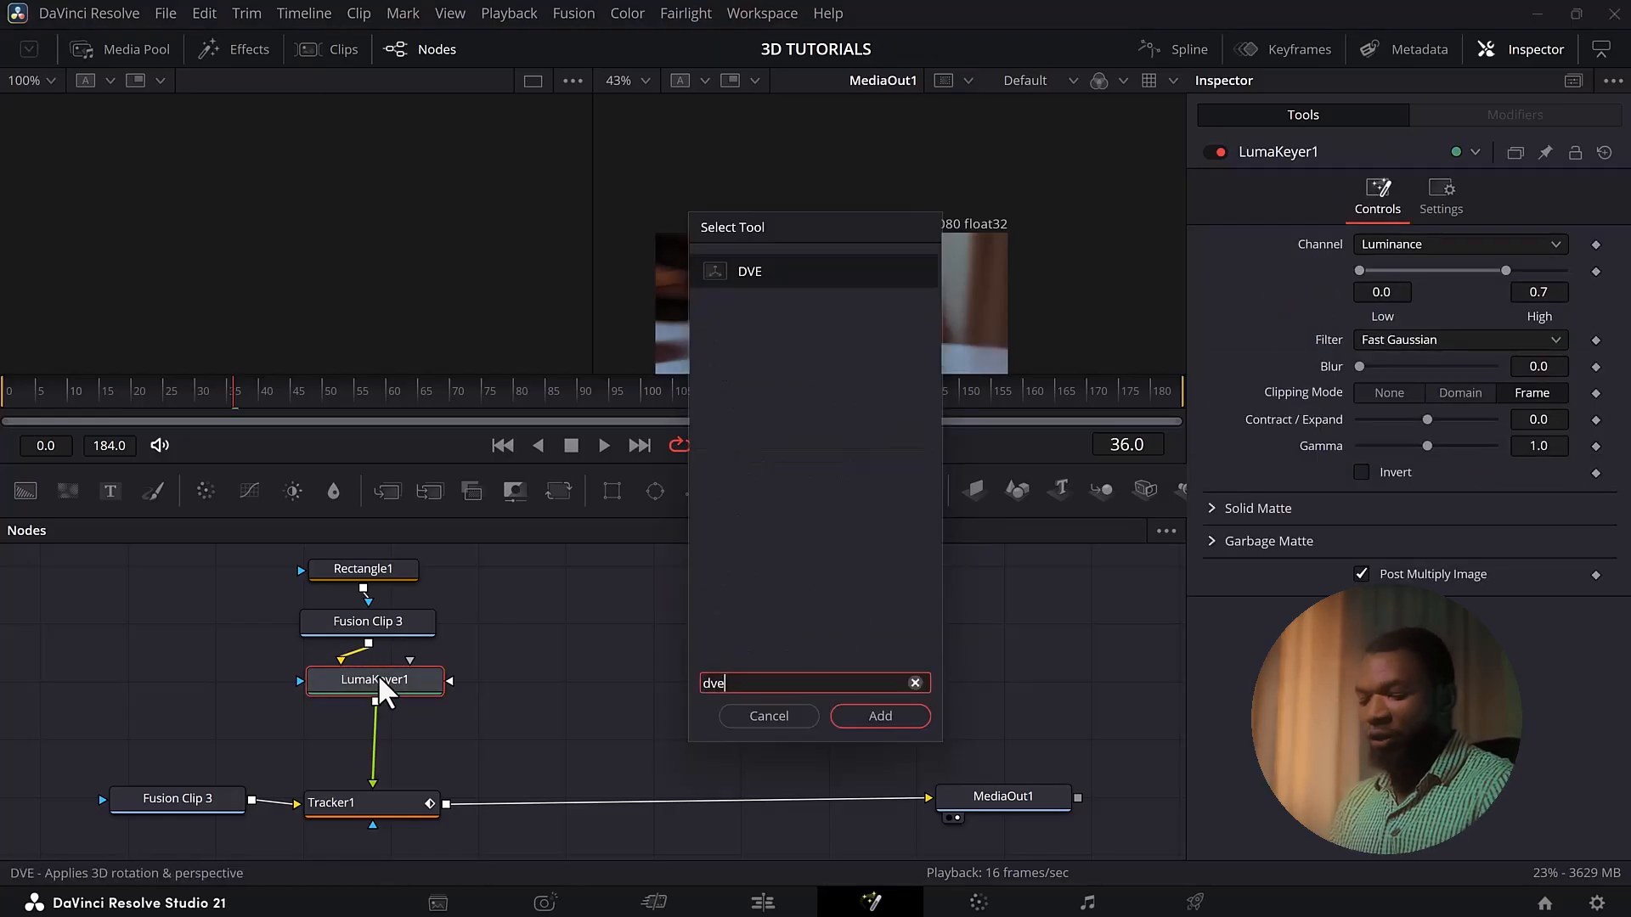
left_click(880, 714)
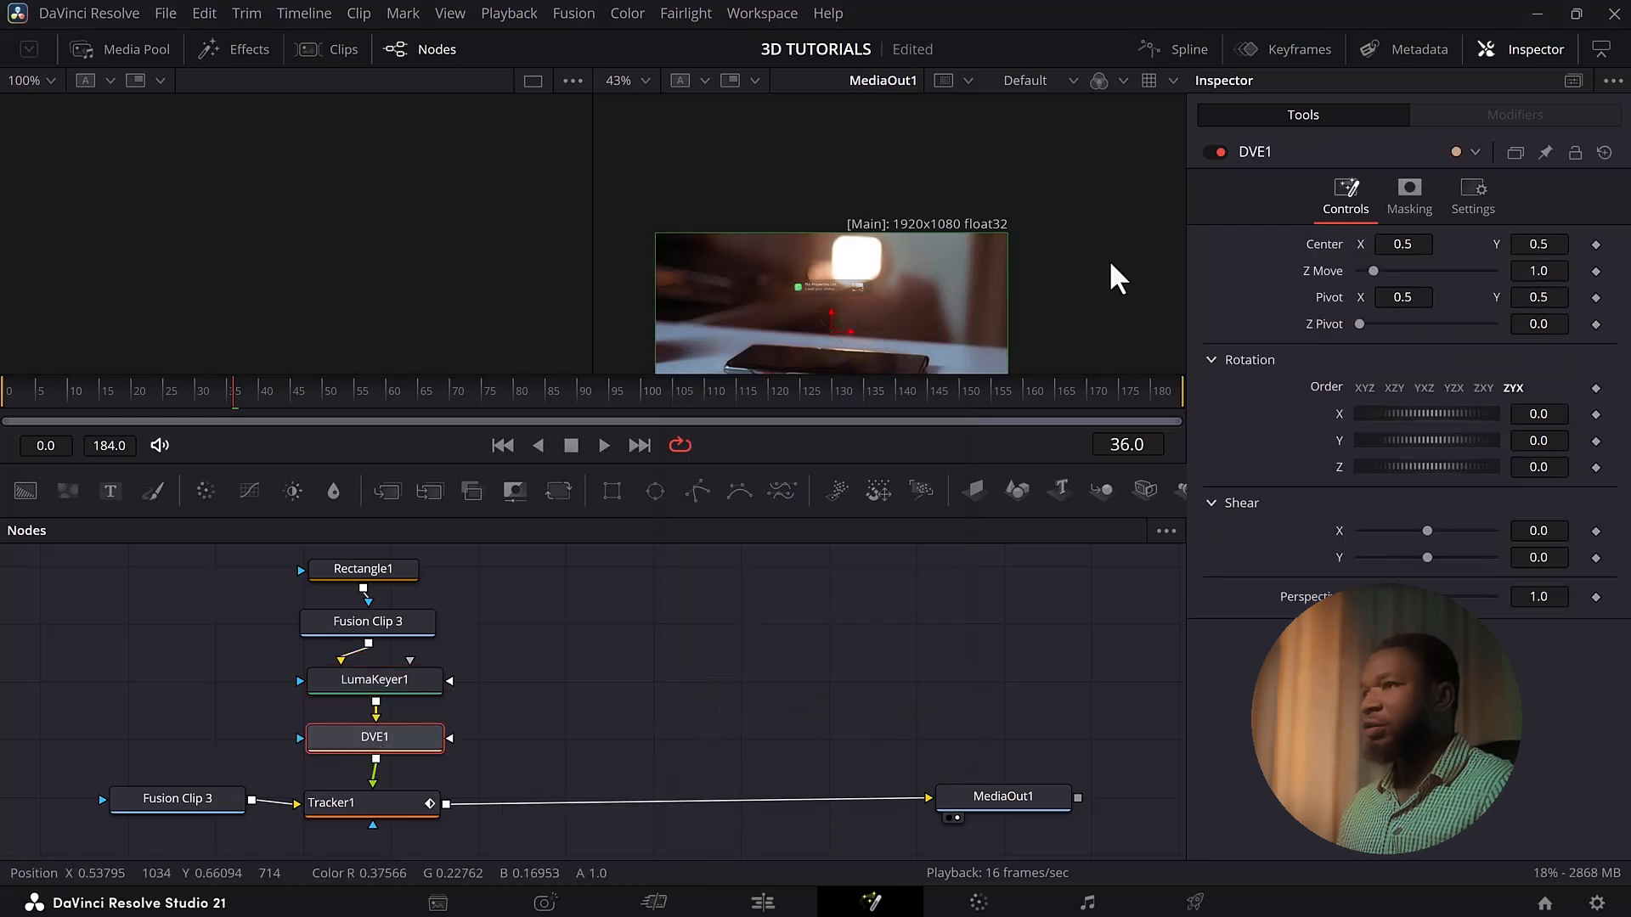
Align the notification above the phone with DVE1: Center Y 0.083, Z Move 0.54, Y rotation -23.0 and Z rotation -2.3
left_click_drag(1544, 272, 1510, 272)
mouse_move(1539, 245)
left_mouse_down()
mouse_move(1466, 245)
mouse_move(1517, 244)
left_mouse_up()
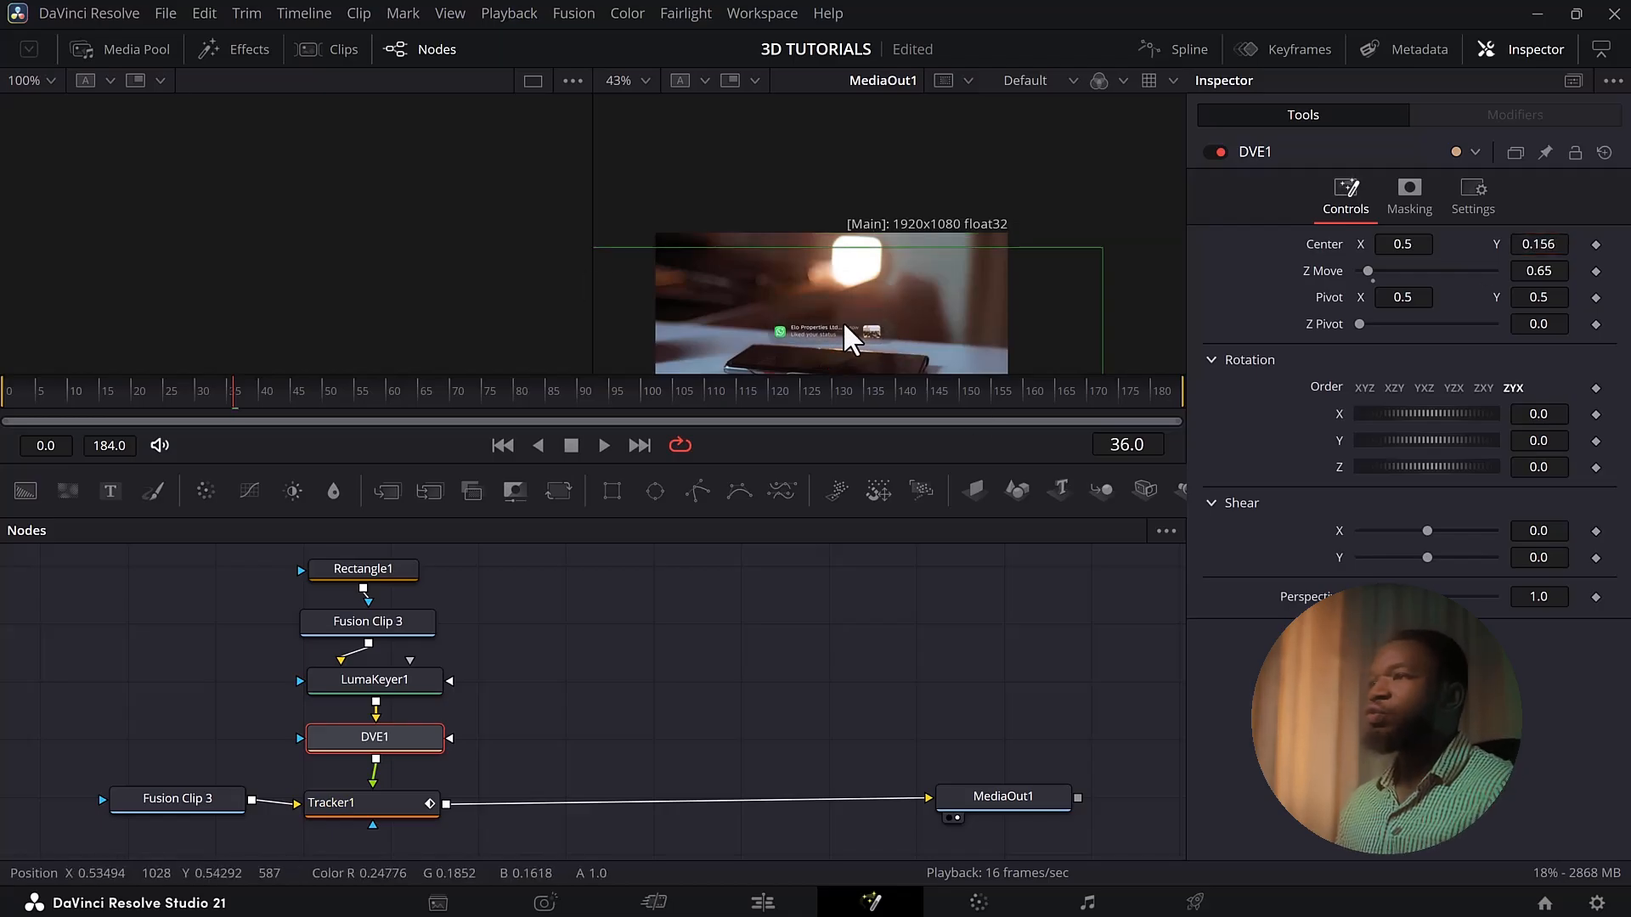
scroll(843, 321, "down", 3)
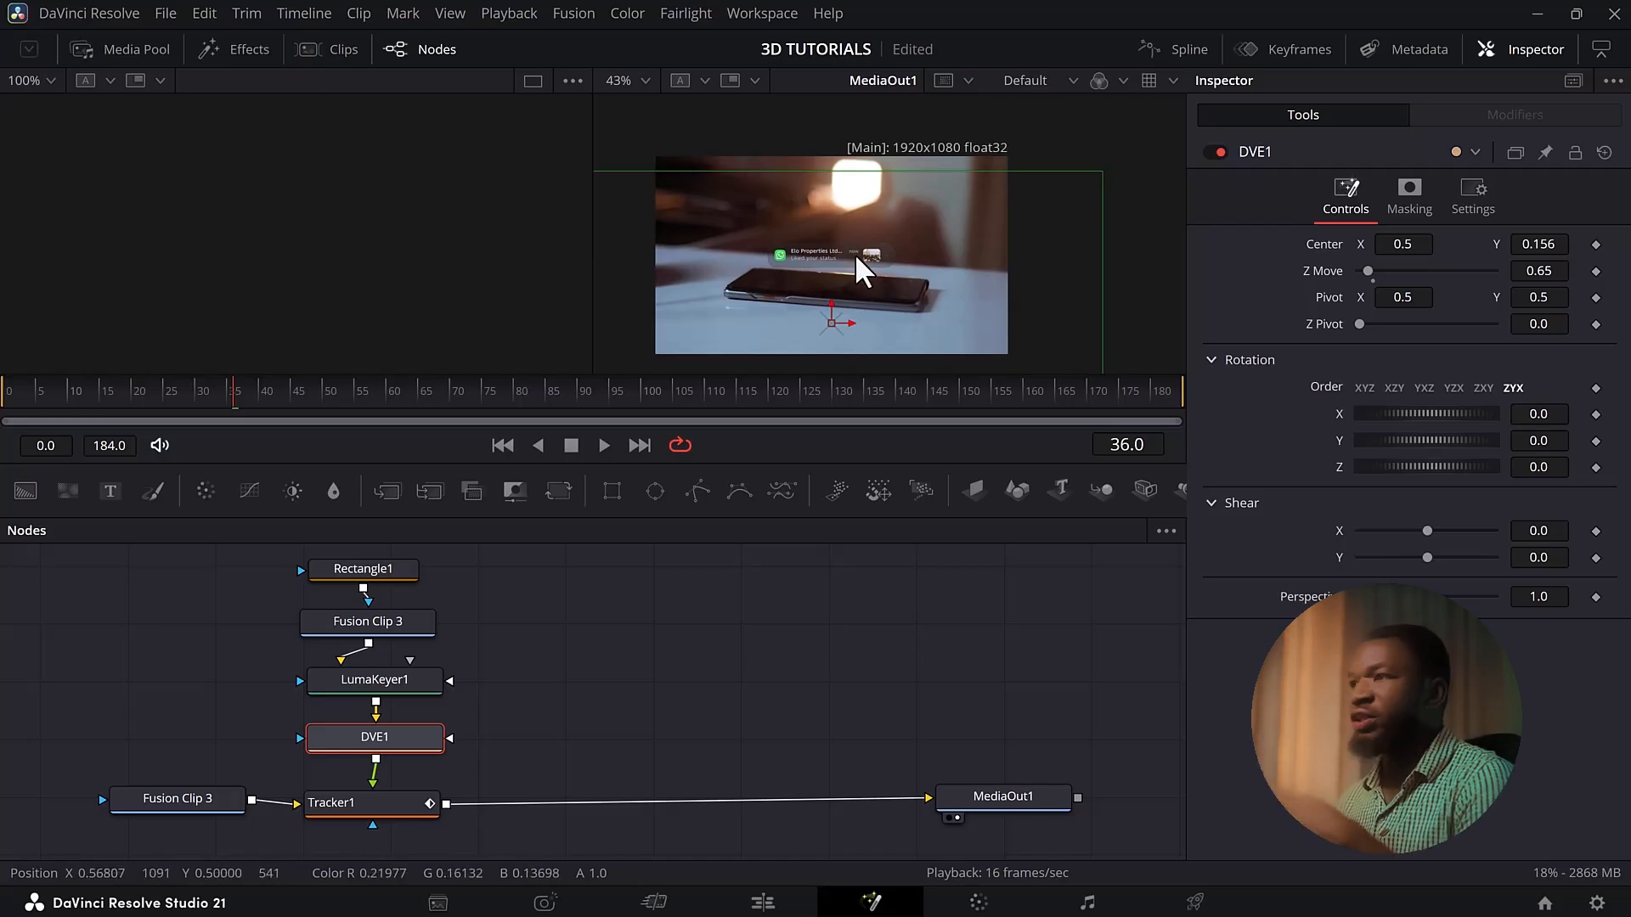
mouse_move(1539, 271)
left_mouse_down()
mouse_move(1523, 271)
mouse_move(1546, 245)
mouse_move(1526, 245)
left_mouse_up()
left_click_drag(1538, 441, 1504, 441)
left_click_drag(1504, 441, 1502, 441)
left_click_drag(1539, 244, 1526, 245)
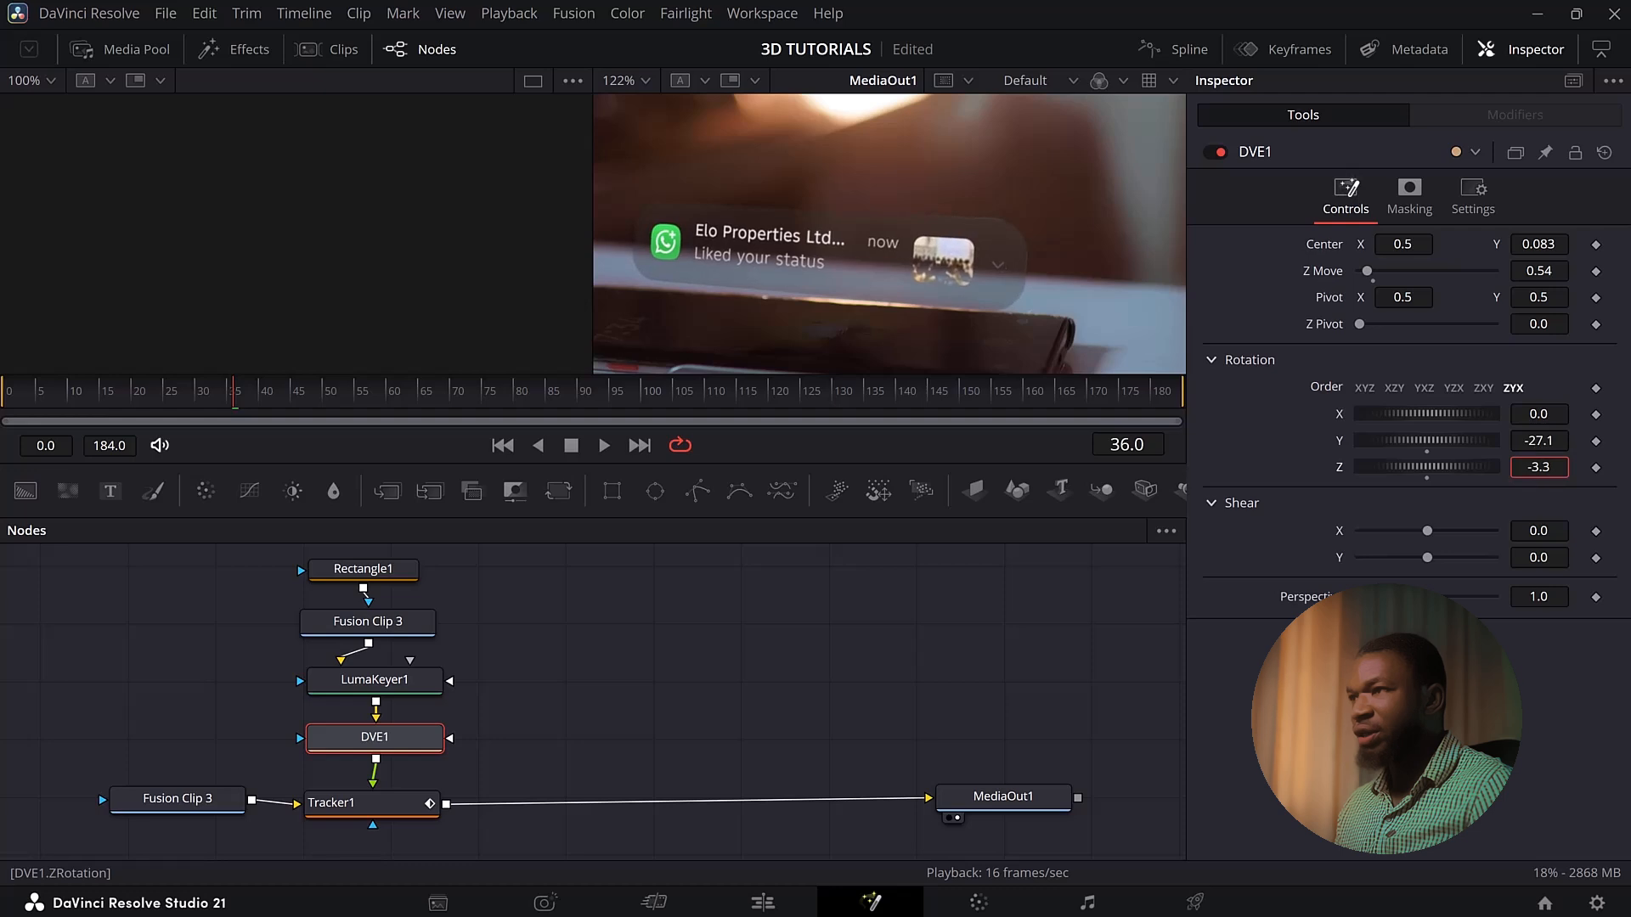
mouse_move(1538, 468)
left_mouse_down()
mouse_move(1529, 440)
mouse_move(1544, 441)
left_mouse_up()
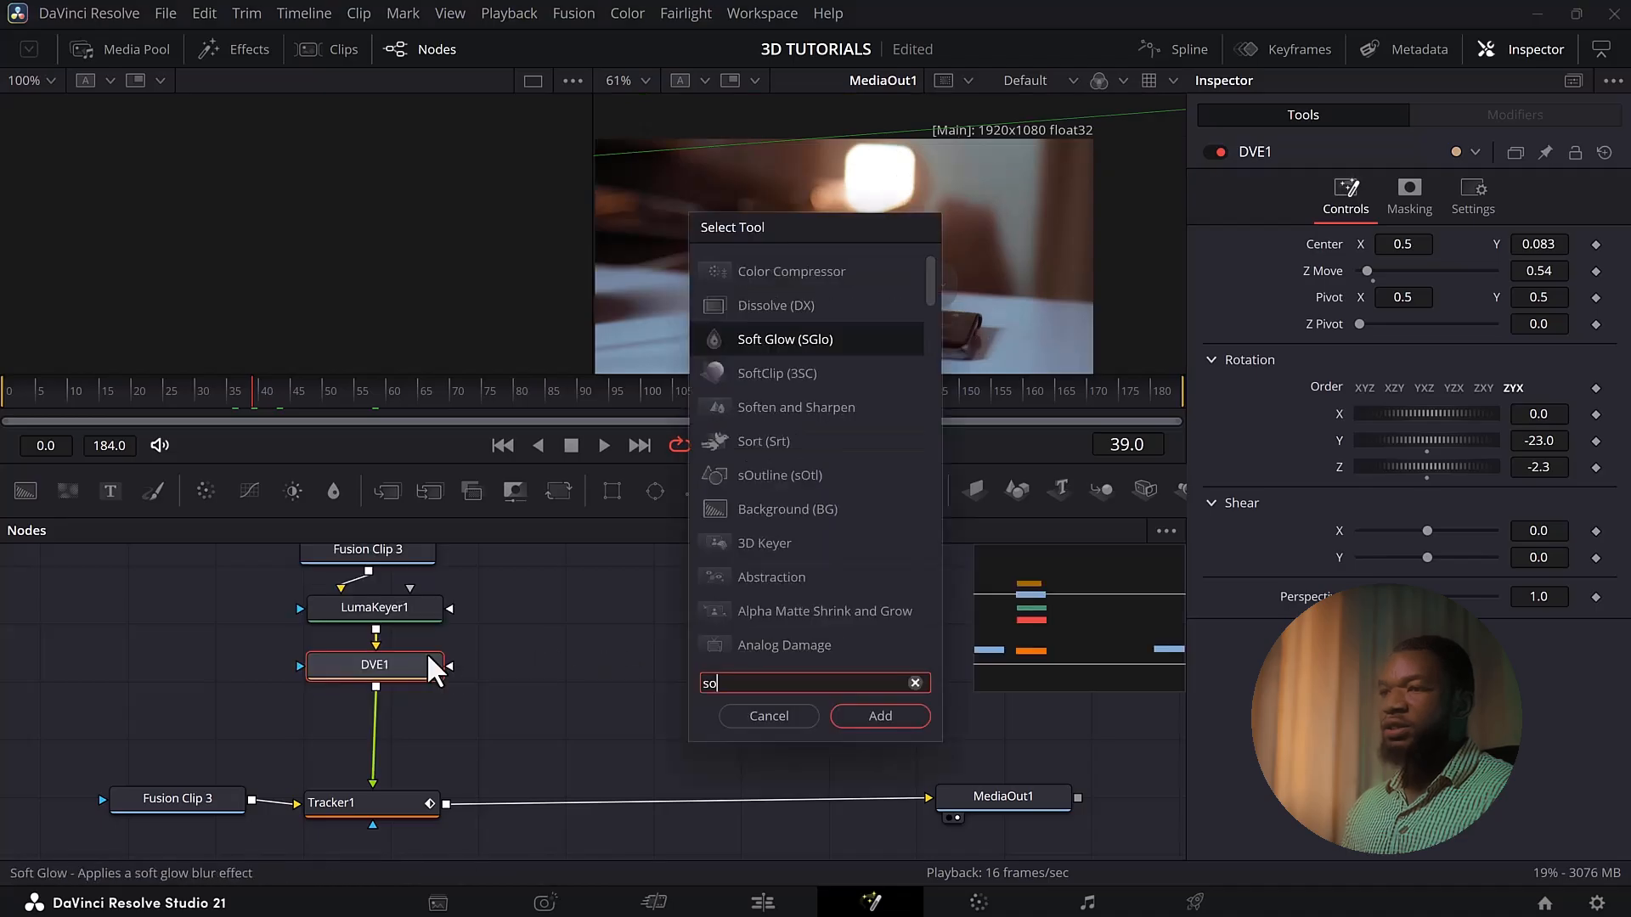
Add a Soft Glow node after DVE1, disable its red channel, and set Gain to 1.535 and Glow Size to 21.3
type("soft")
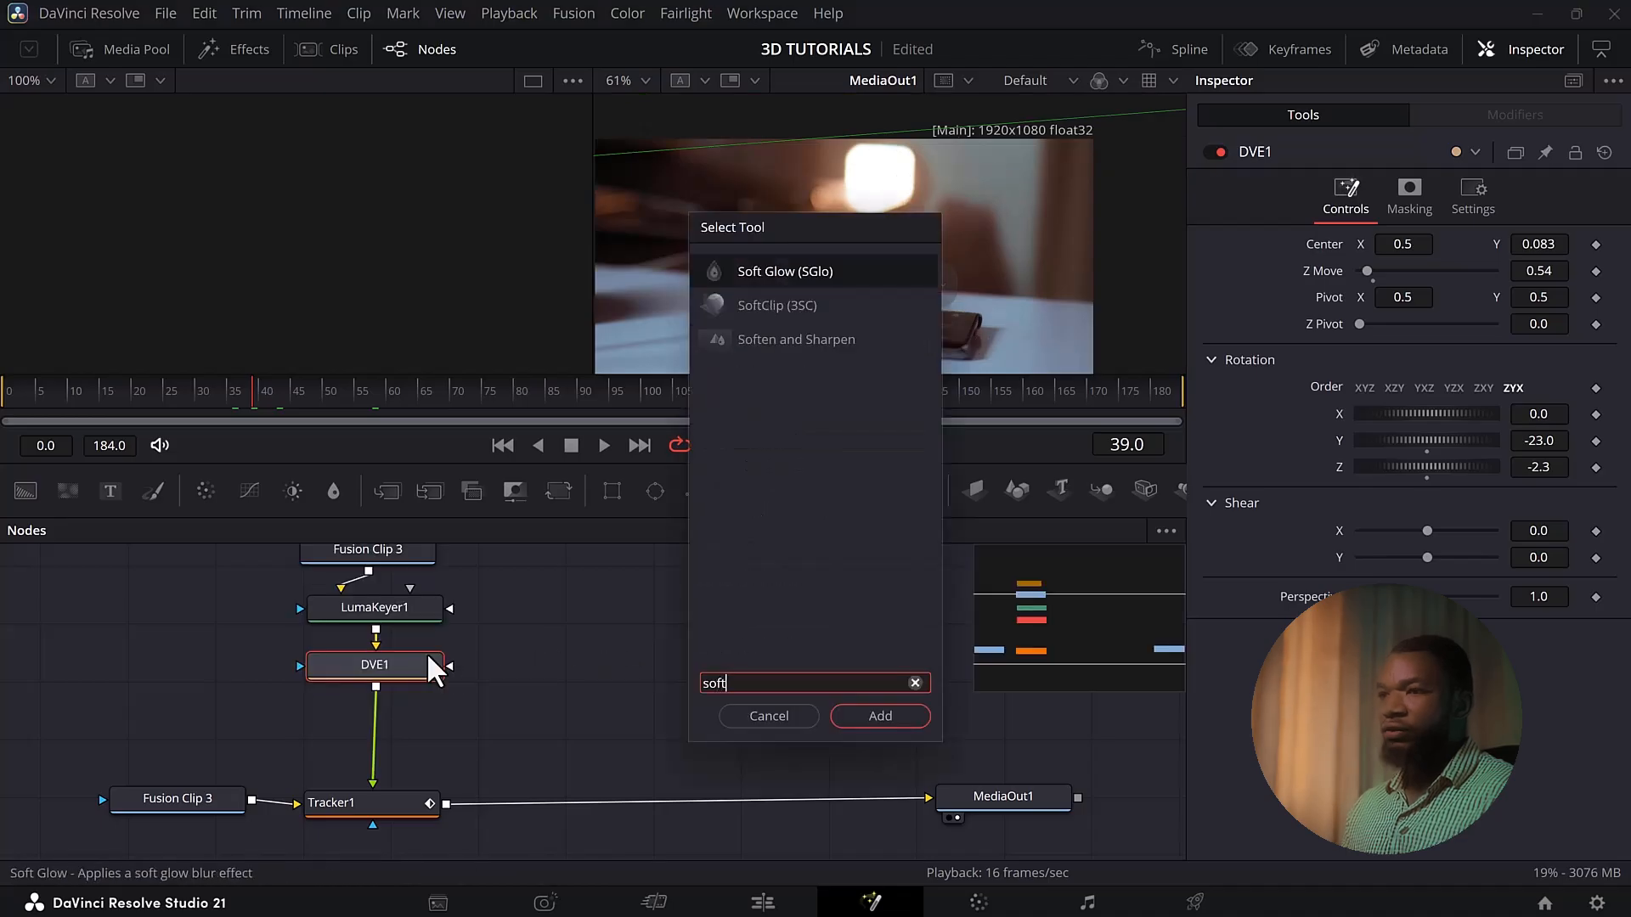
left_click(880, 718)
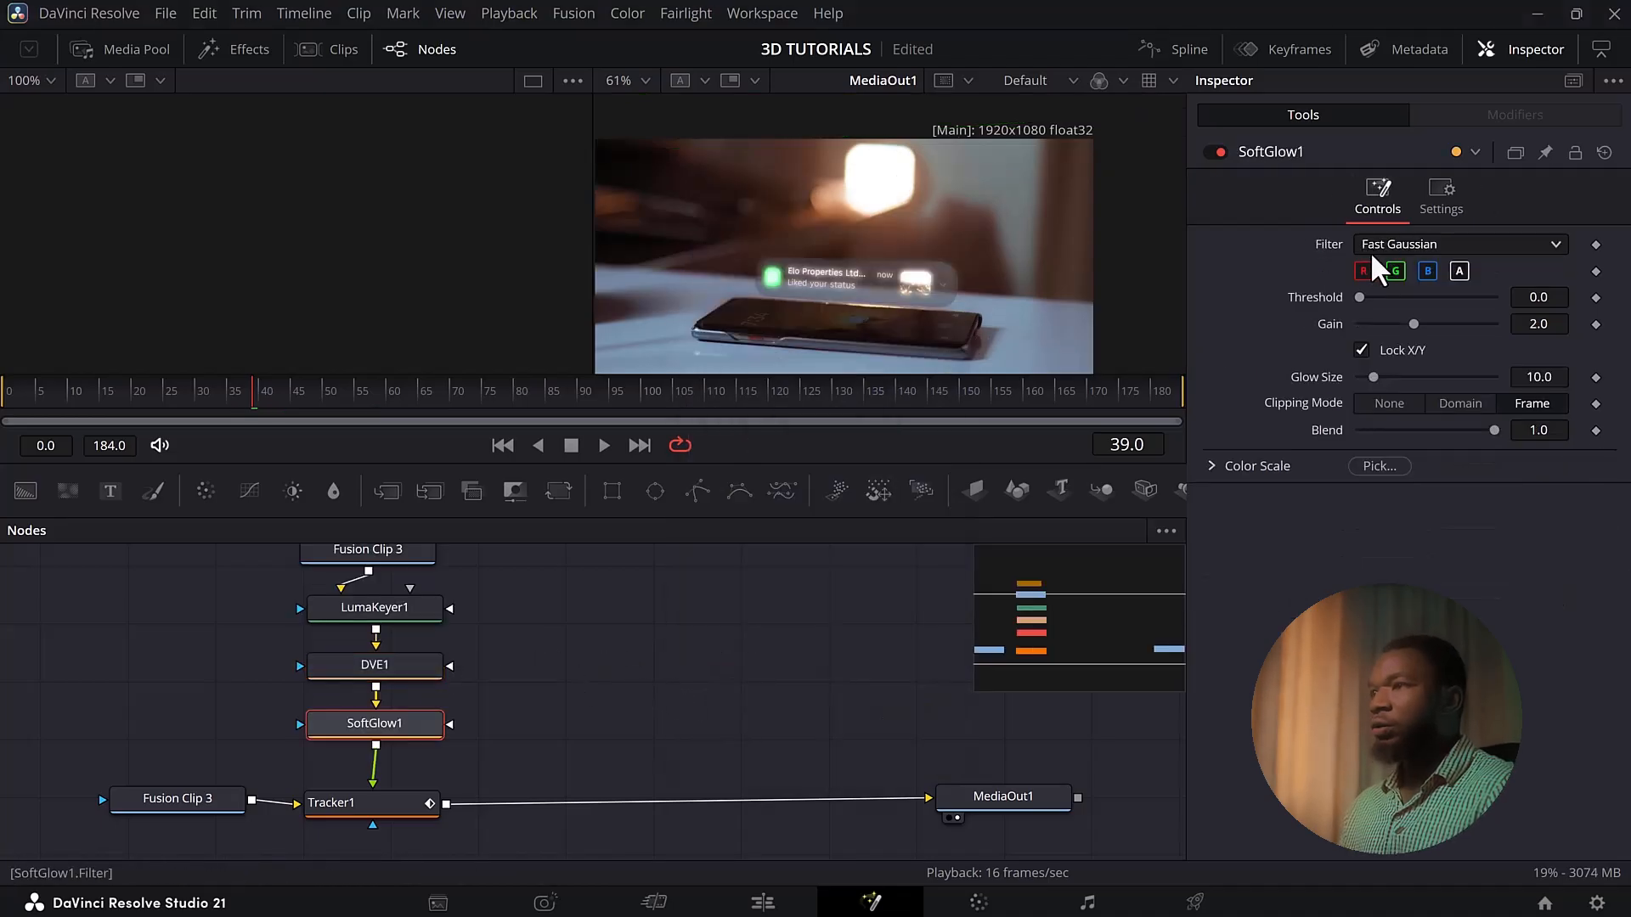
left_click(1362, 270)
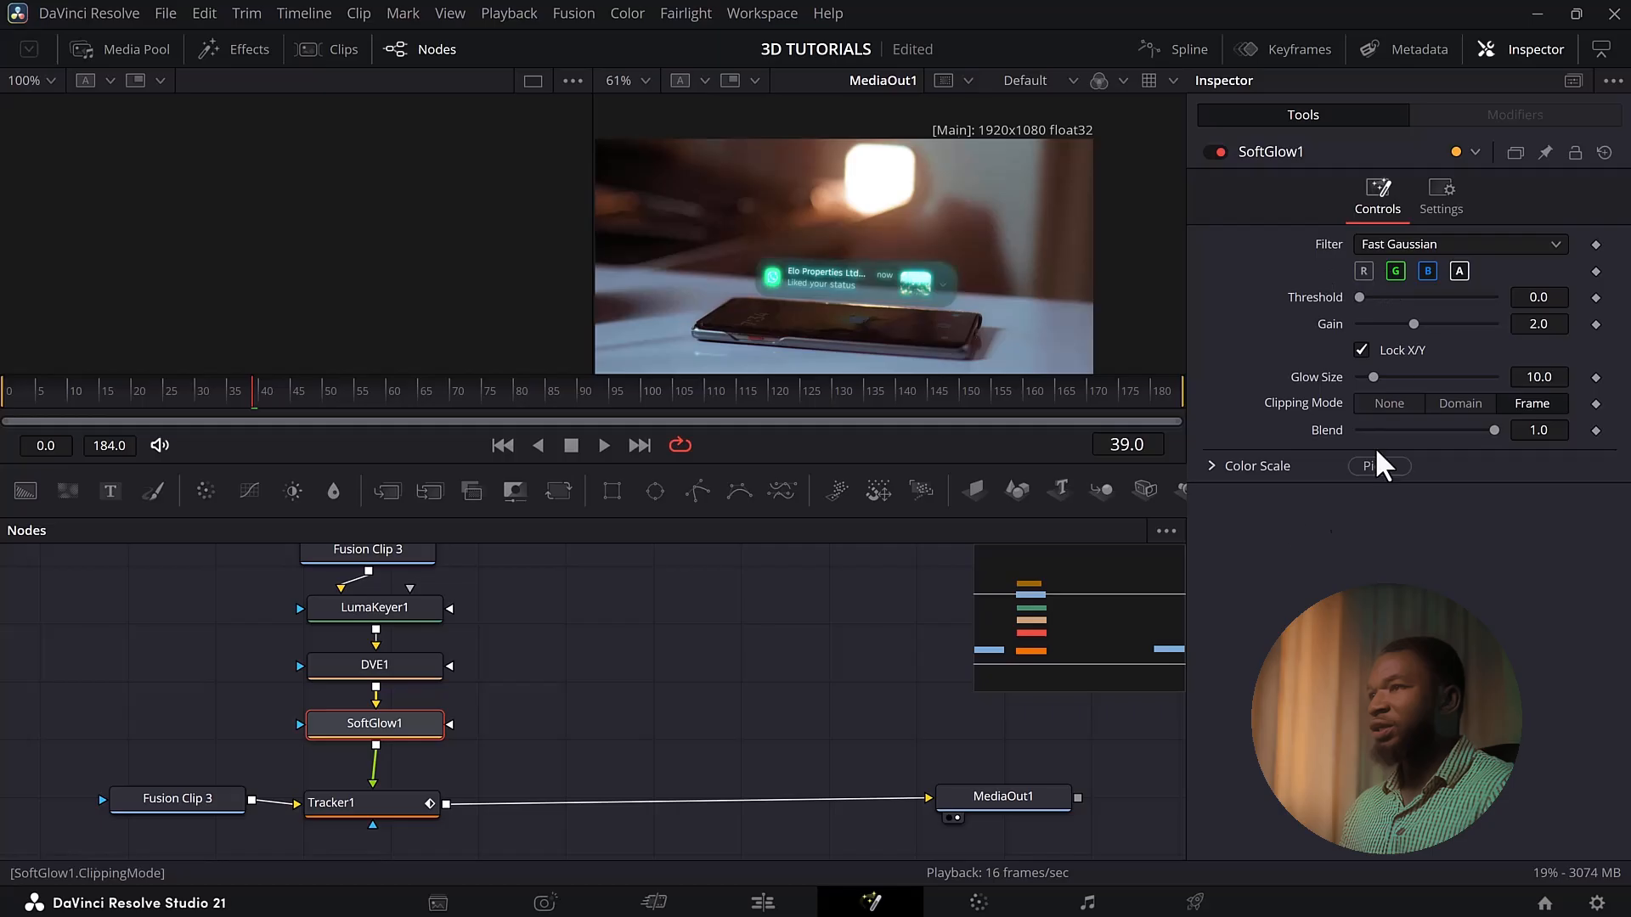
mouse_move(1414, 324)
left_mouse_down()
mouse_move(1384, 324)
mouse_move(1395, 378)
mouse_move(1410, 377)
mouse_move(1392, 325)
left_mouse_up()
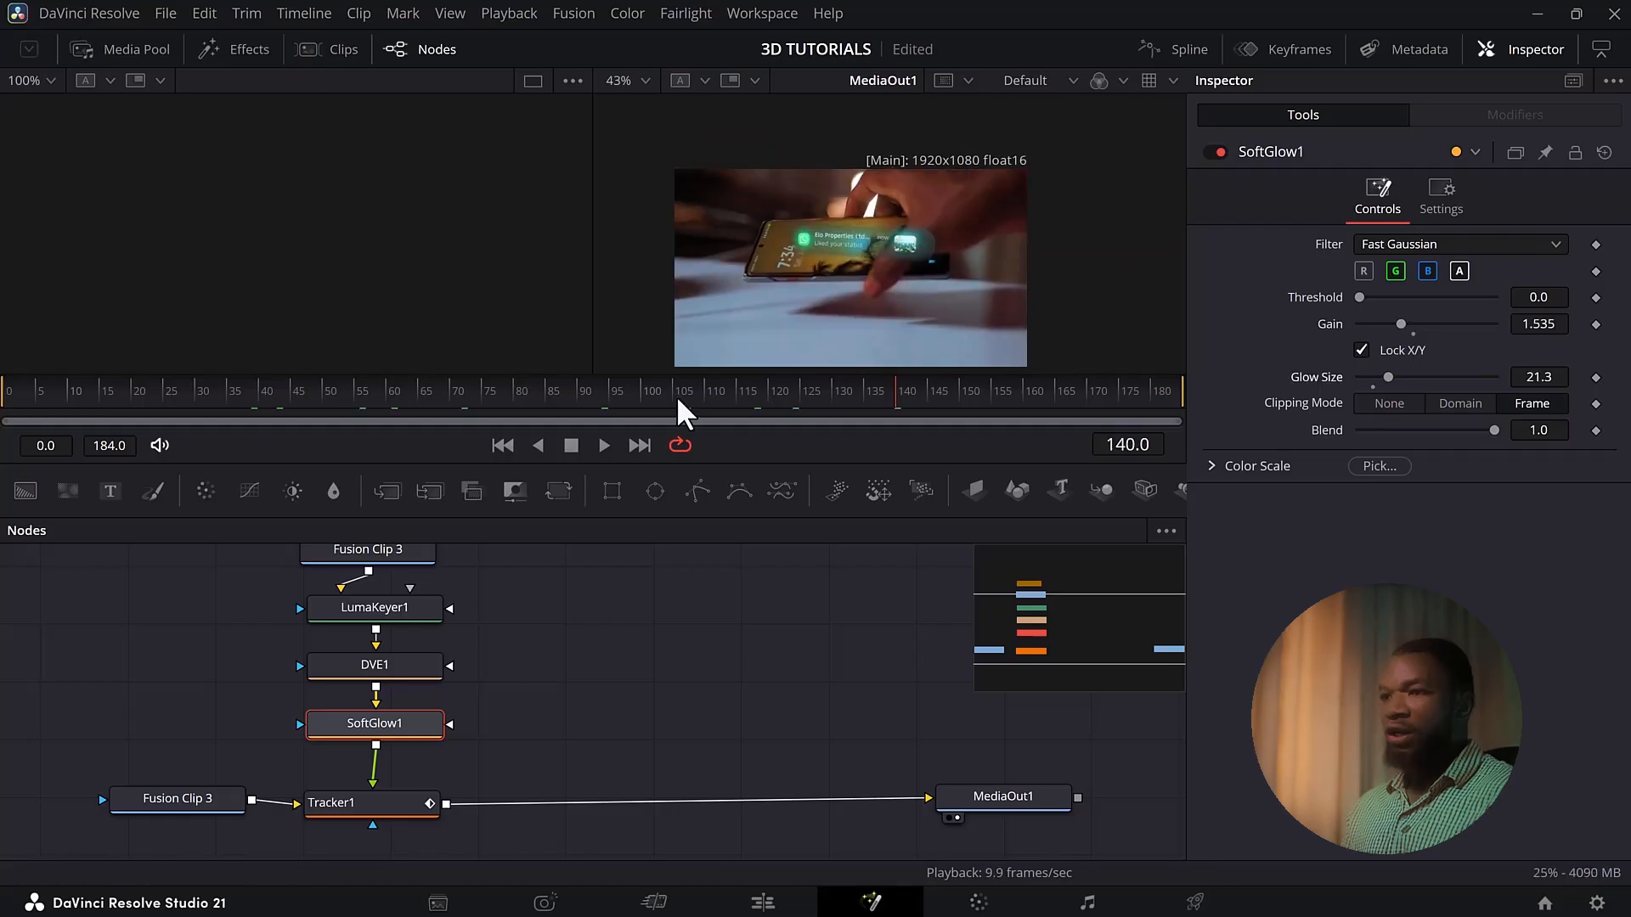
Reduce the LumaKeyer1 High threshold to 0.428 and check the notification at frame 75
left_click(676, 395)
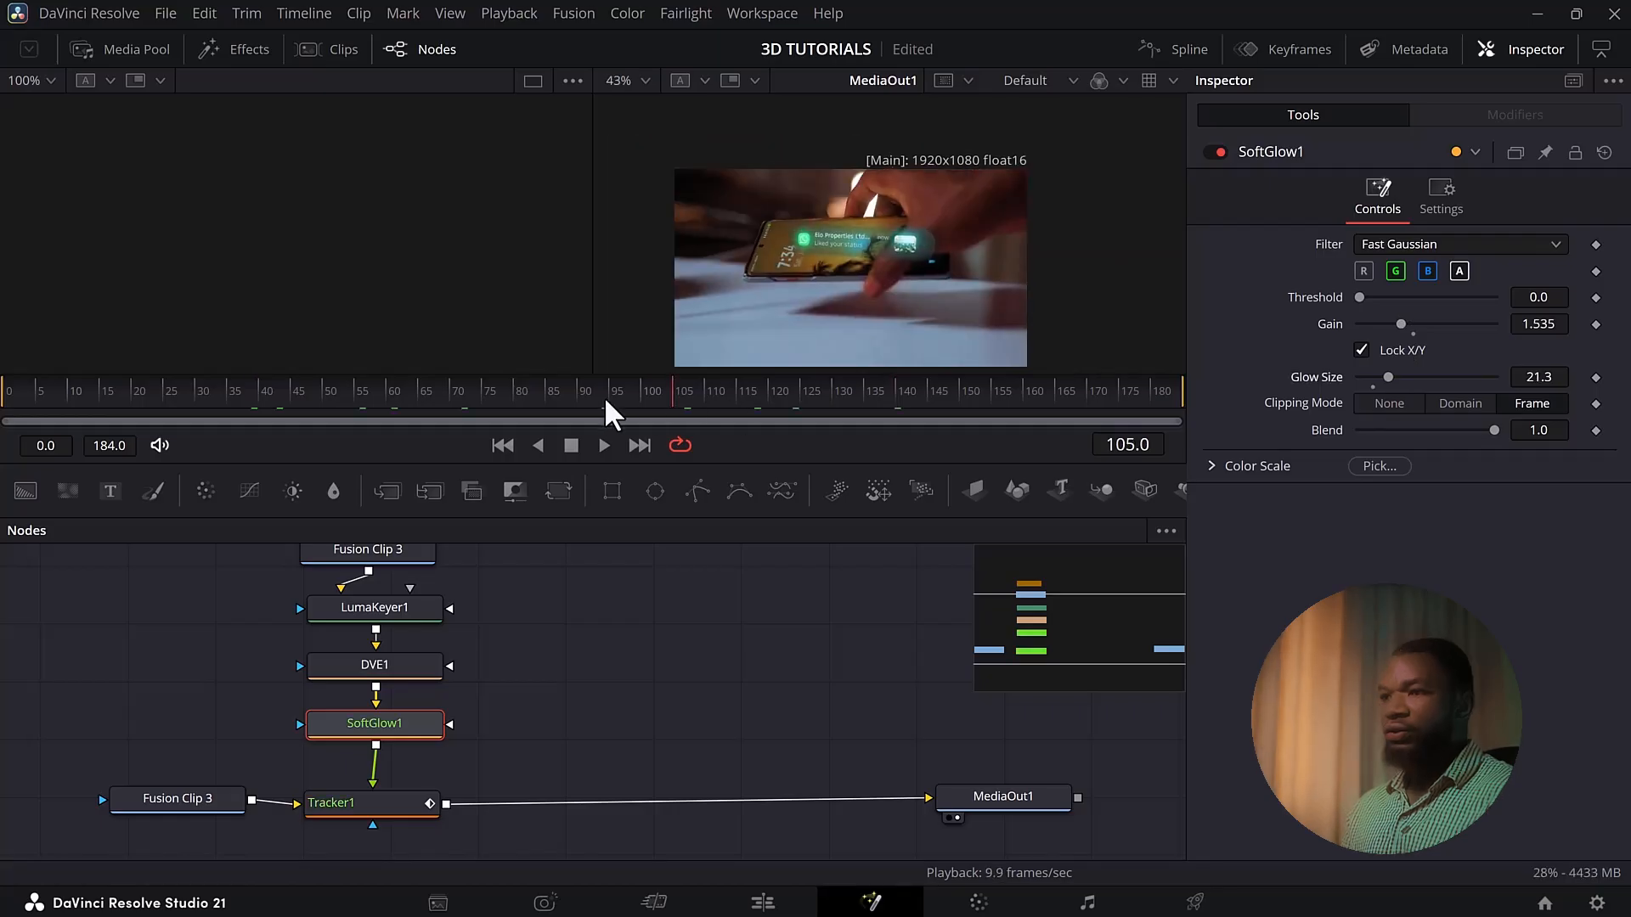
left_click(389, 659)
left_click(374, 604)
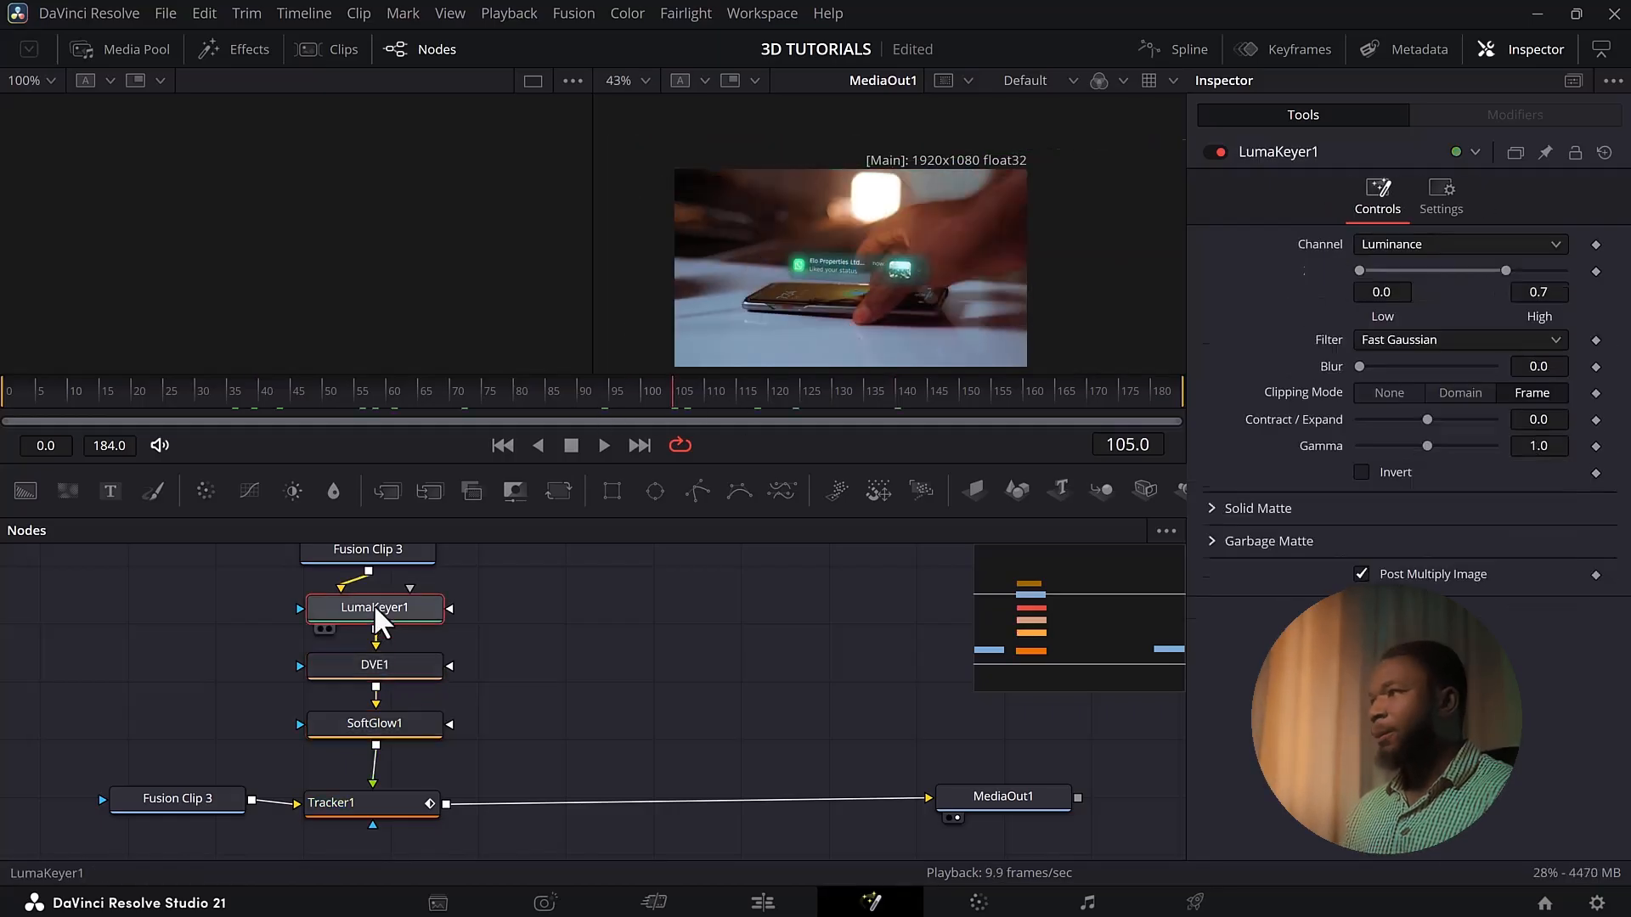
left_click_drag(1505, 270, 1452, 278)
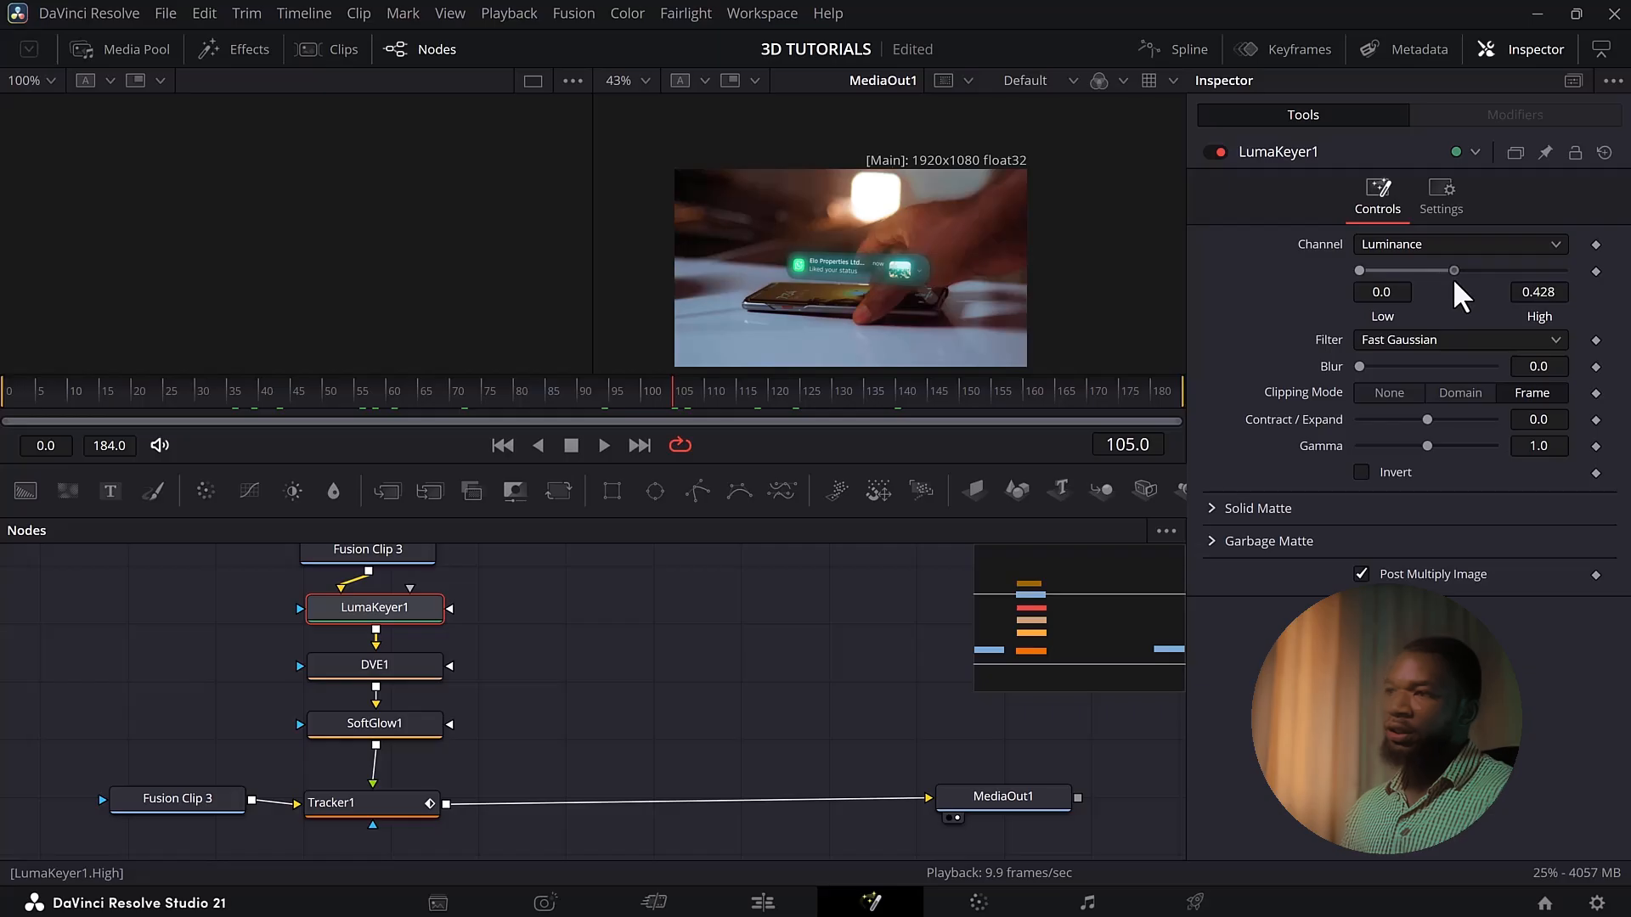
left_click(480, 390)
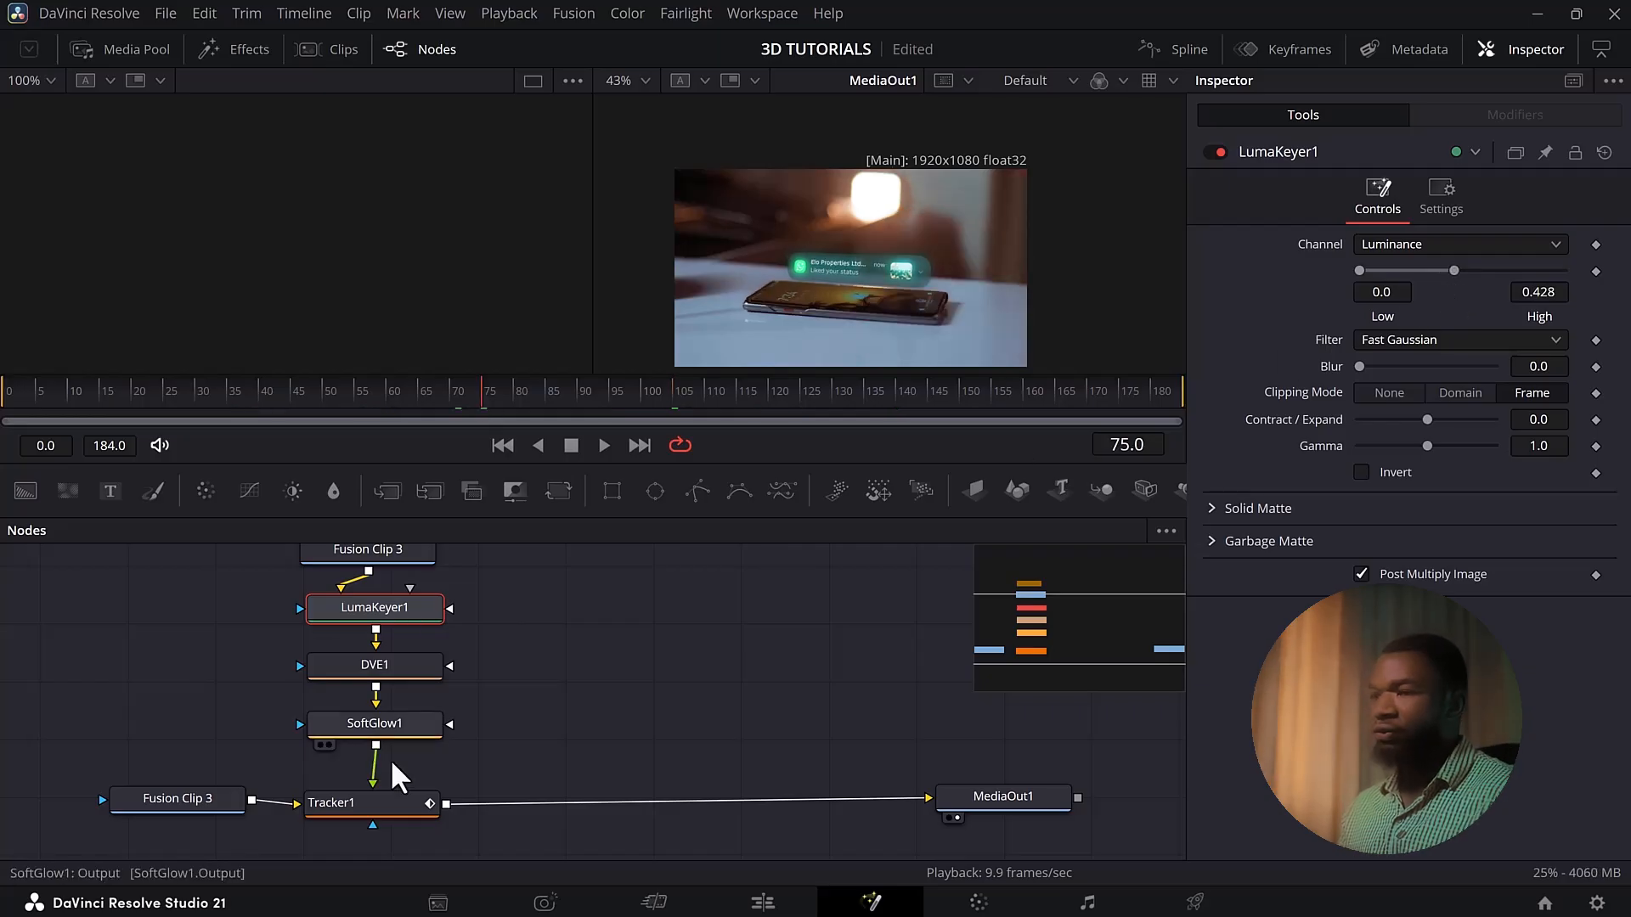
Soften SoftGlow1 to a Gain of 1.22 and a Glow Size of 18.9, and check the glow at frame 66
left_click(390, 718)
left_click_drag(1401, 324, 1380, 379)
left_click(425, 392)
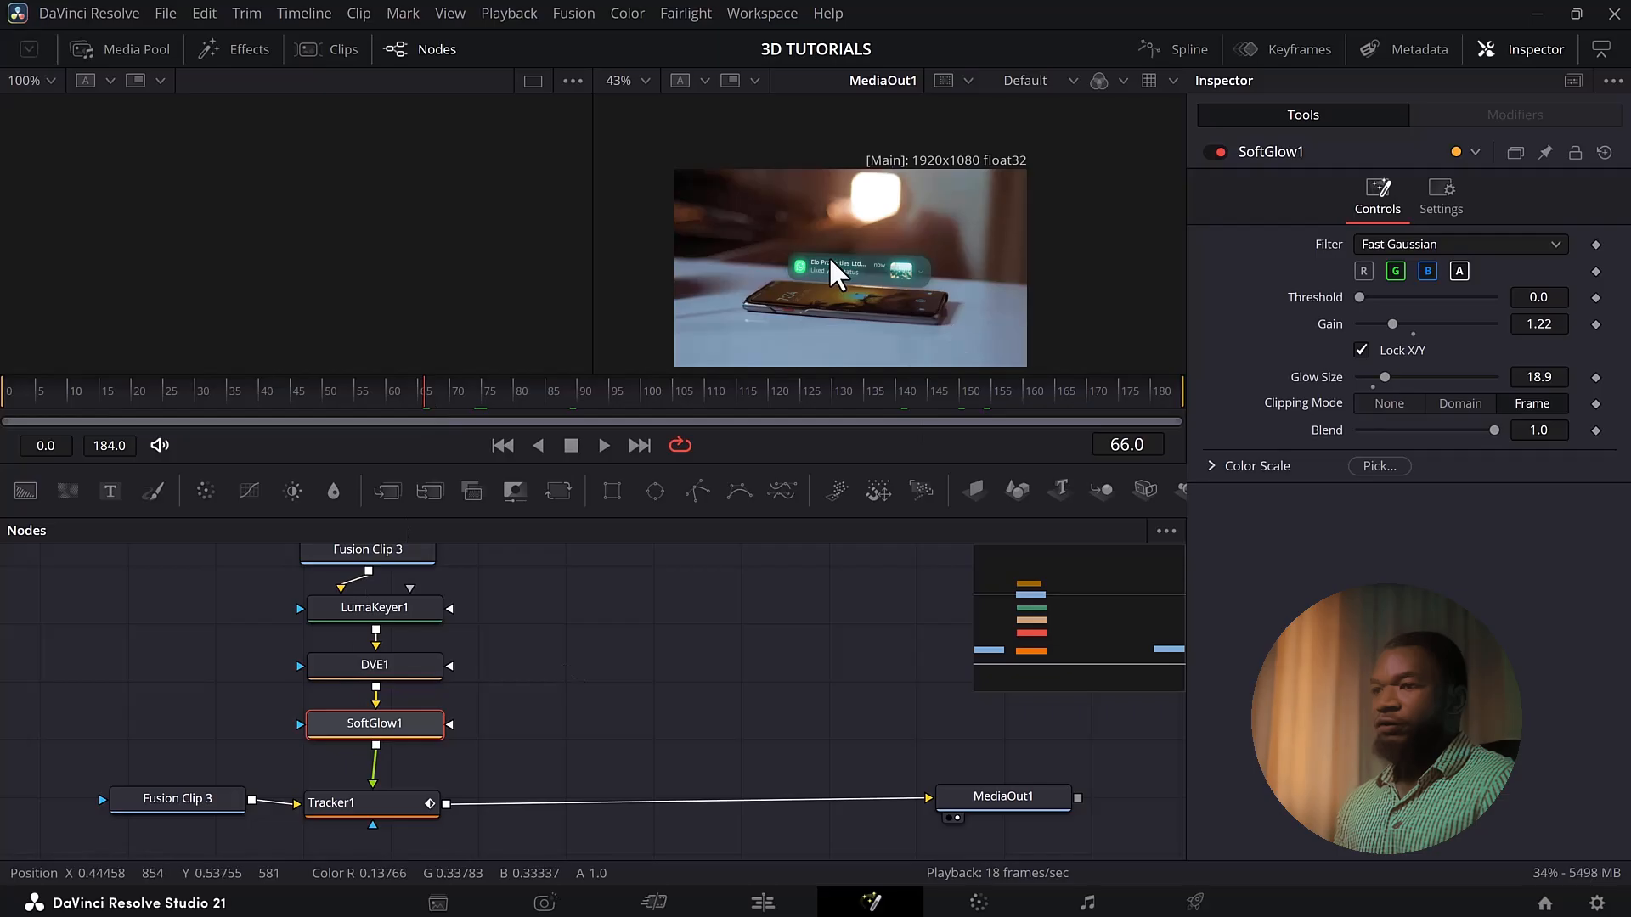
Add a Transform node between SoftGlow1 and Tracker1
left_click_drag(365, 728, 369, 722)
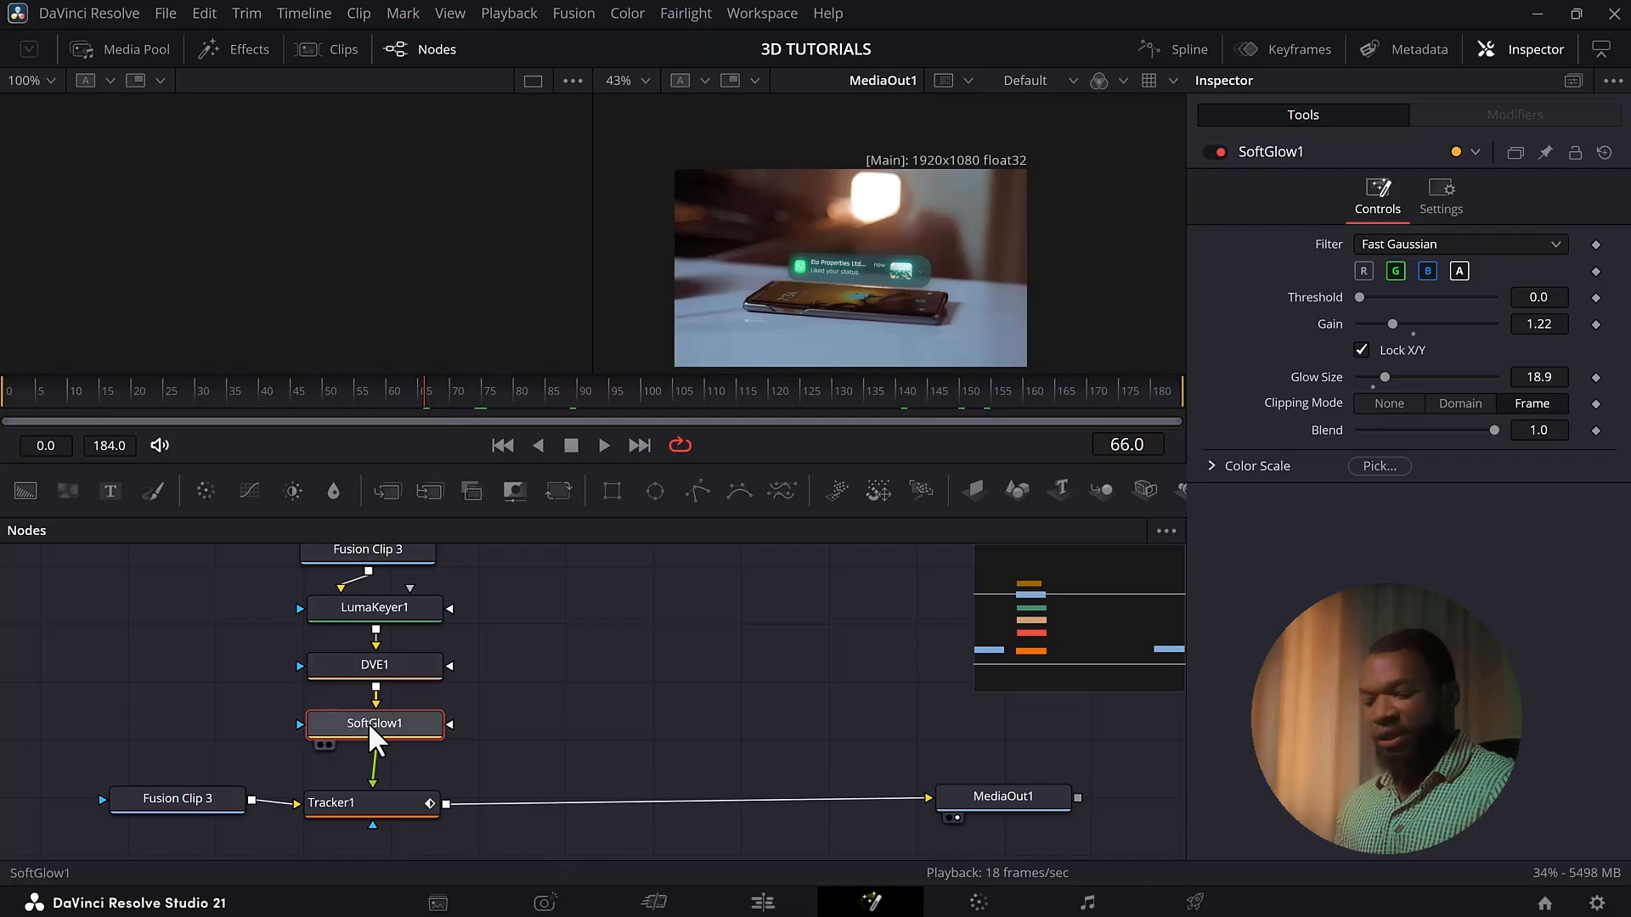
key("shift+space")
type("trans")
key("Return")
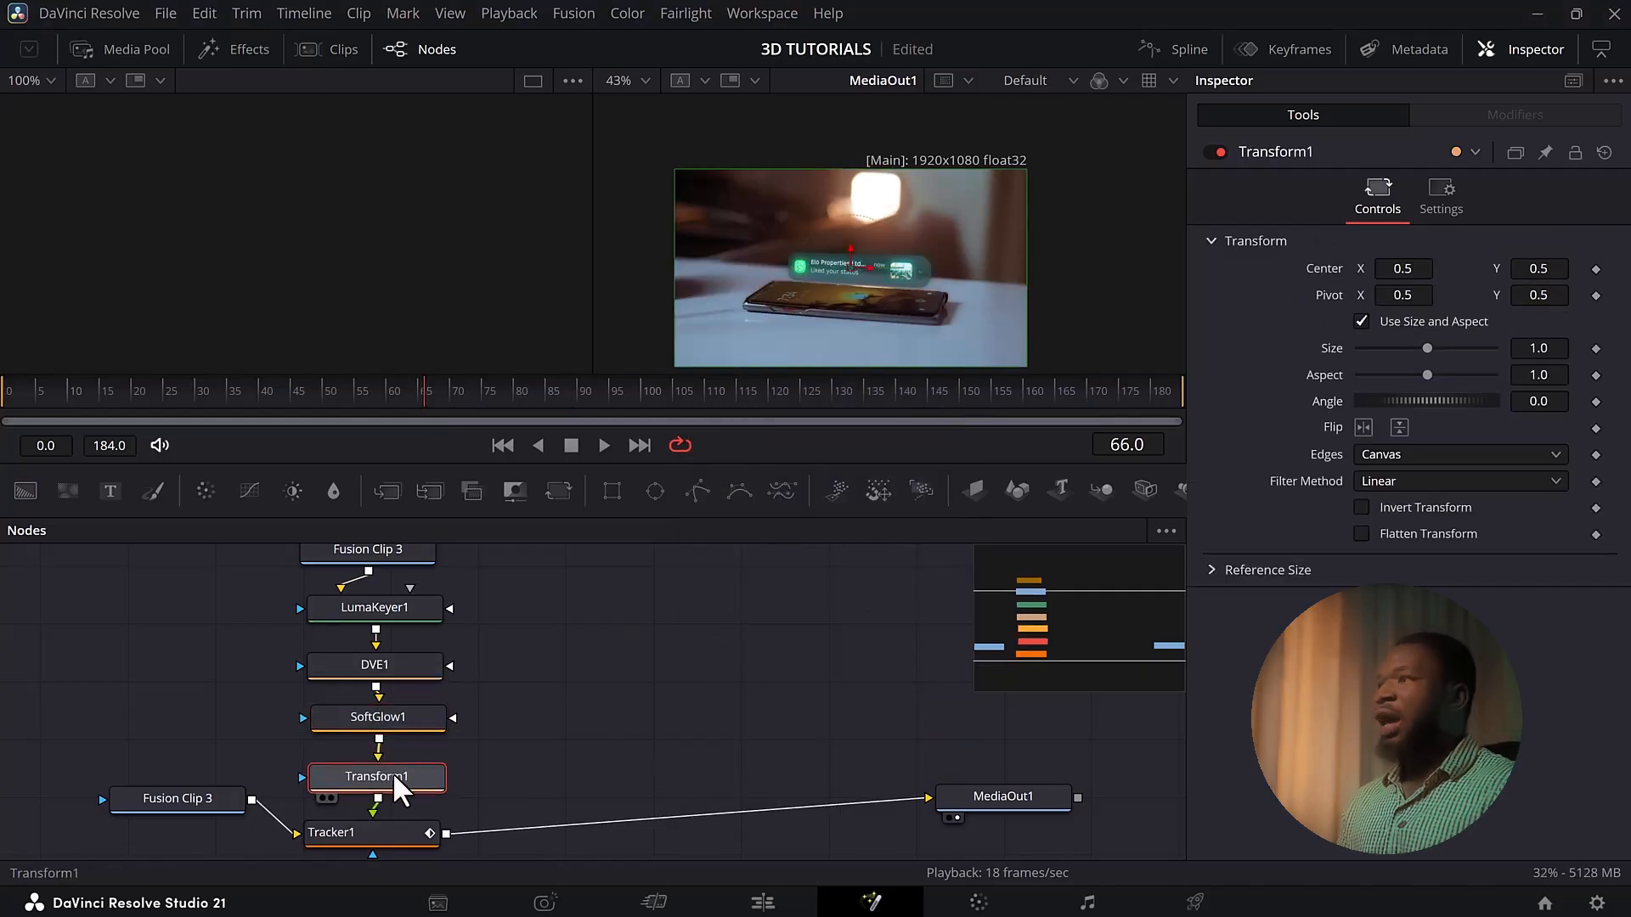
Set the Transform1 Size to 1.081 and its Center Y to 0.5, and inspect the notification up close
left_click(369, 663)
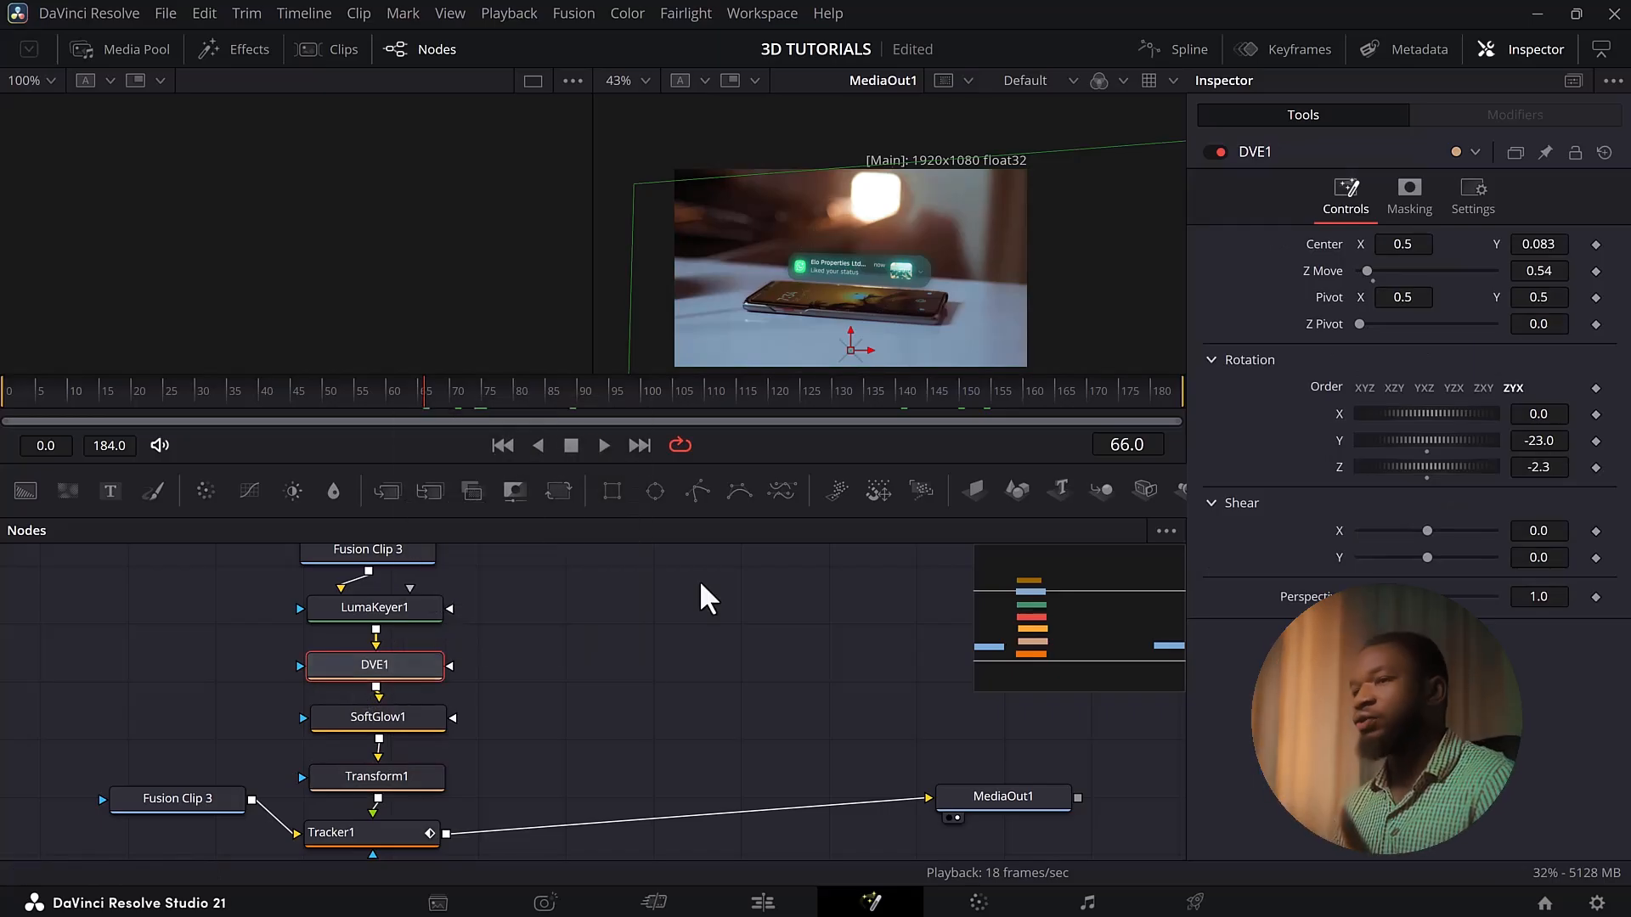
left_click(389, 773)
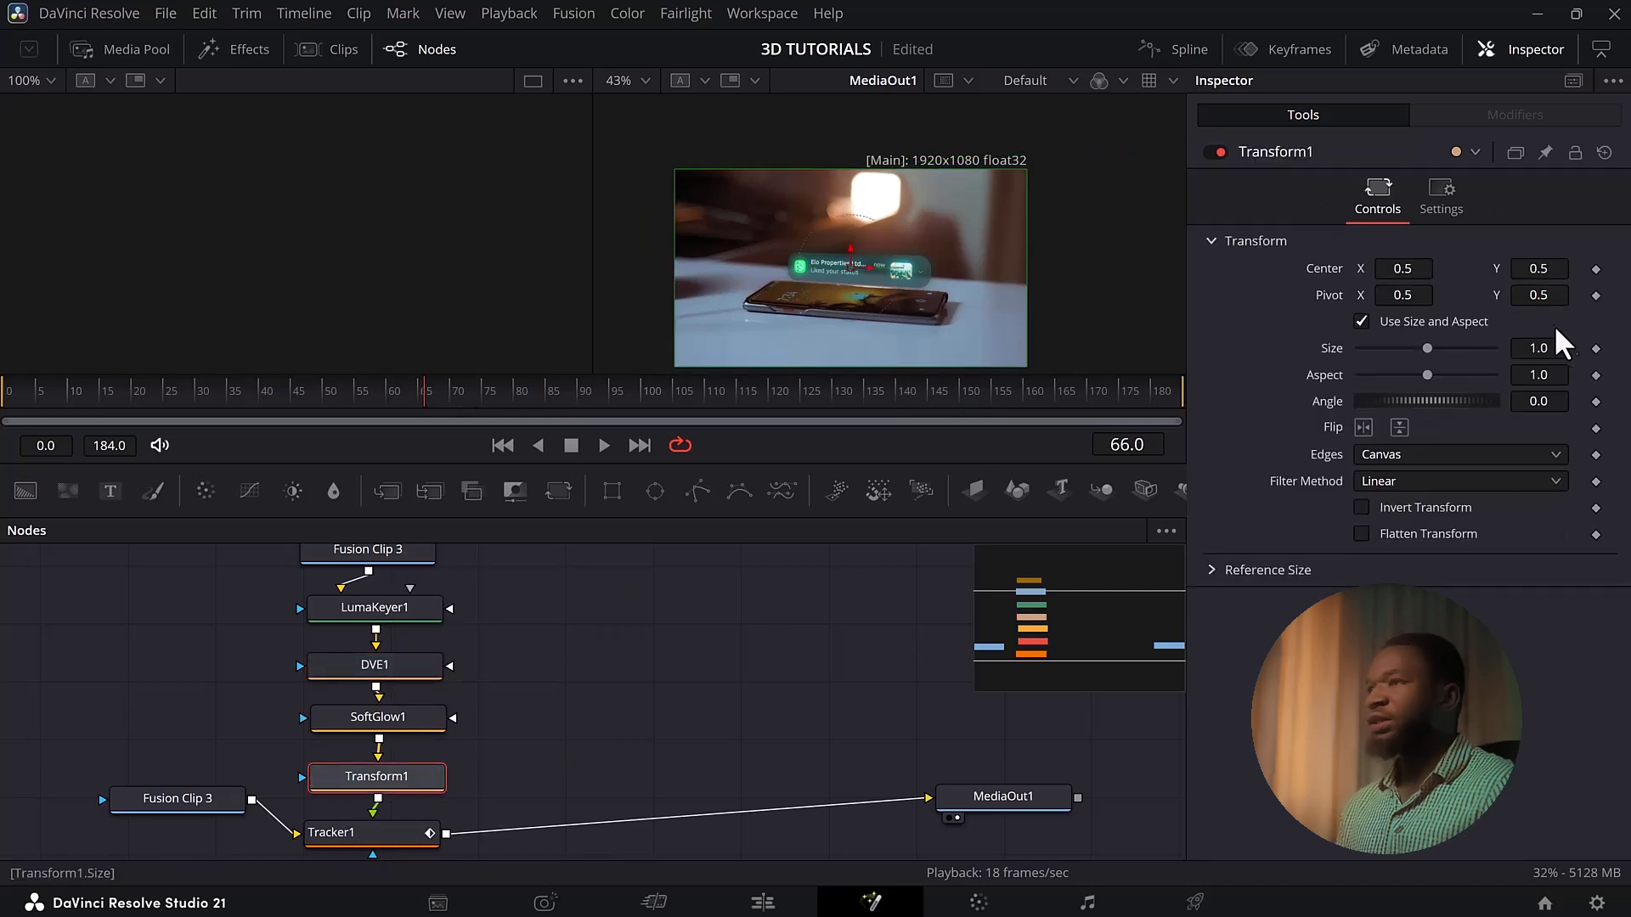
left_click_drag(1533, 270, 1617, 270)
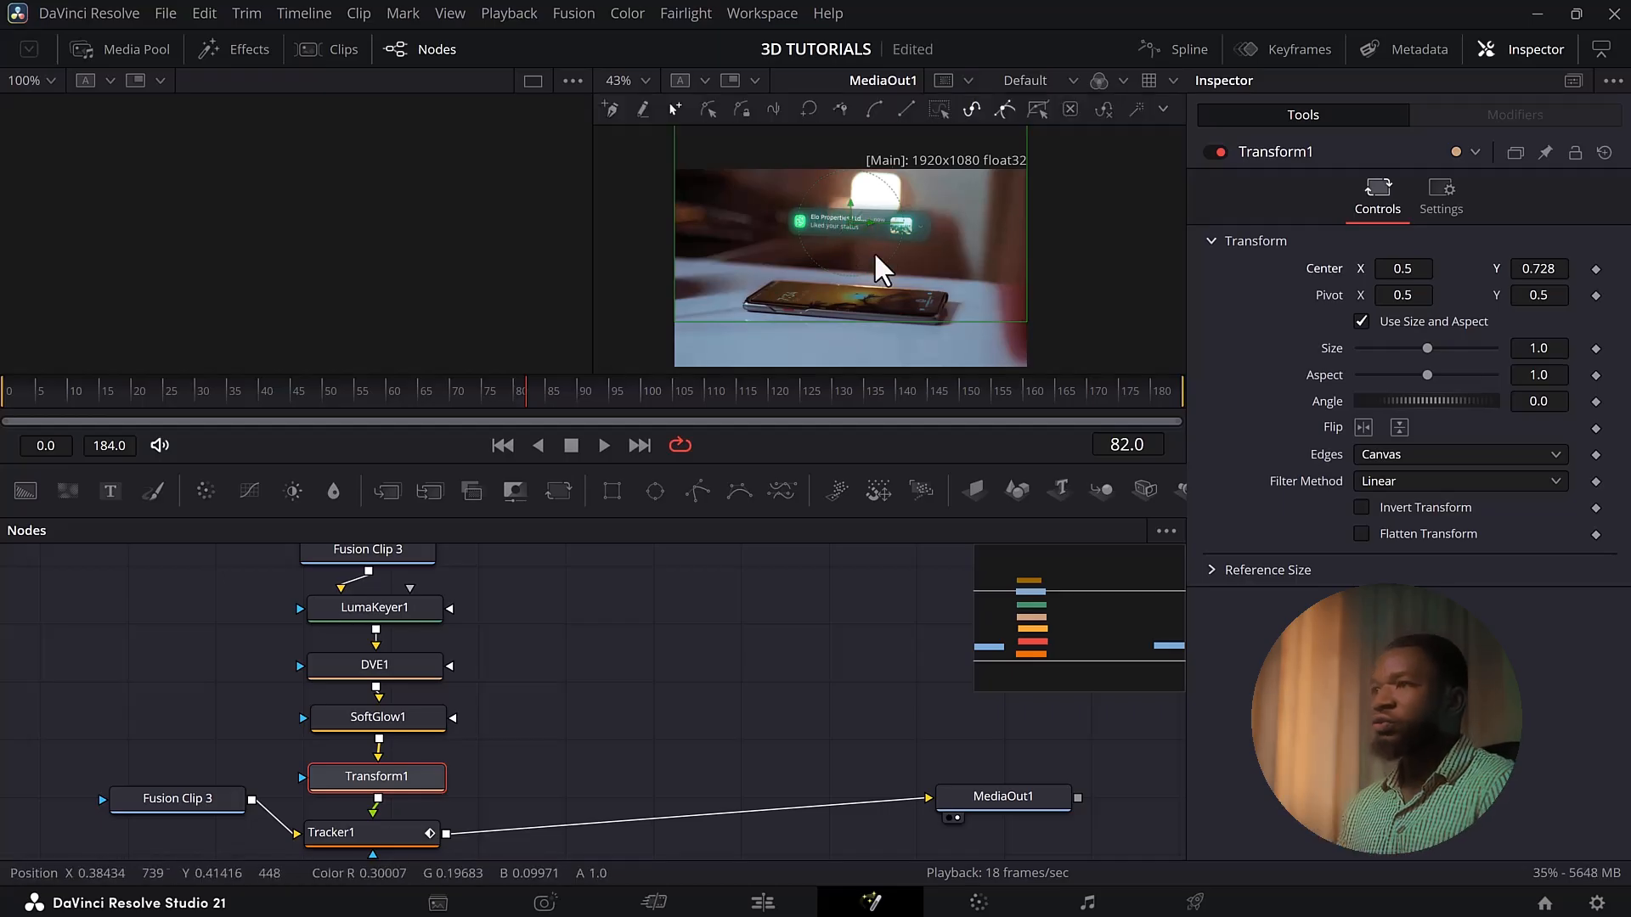
left_click_drag(1539, 348, 1588, 348)
left_click_drag(1538, 269, 1430, 269)
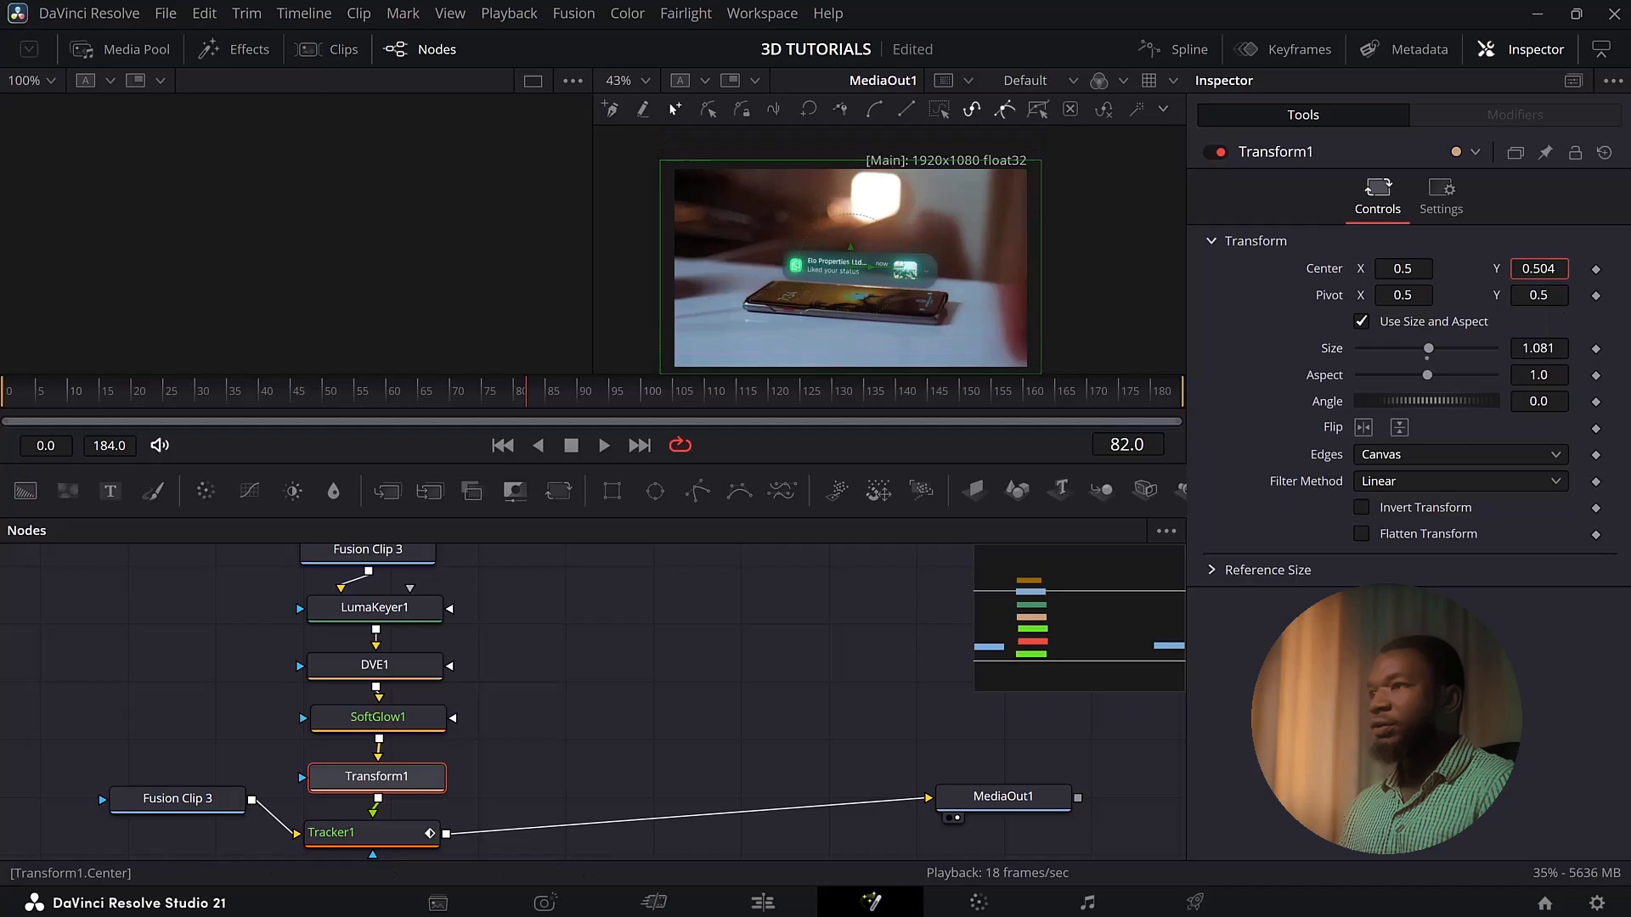
scroll(858, 283, "up", 5)
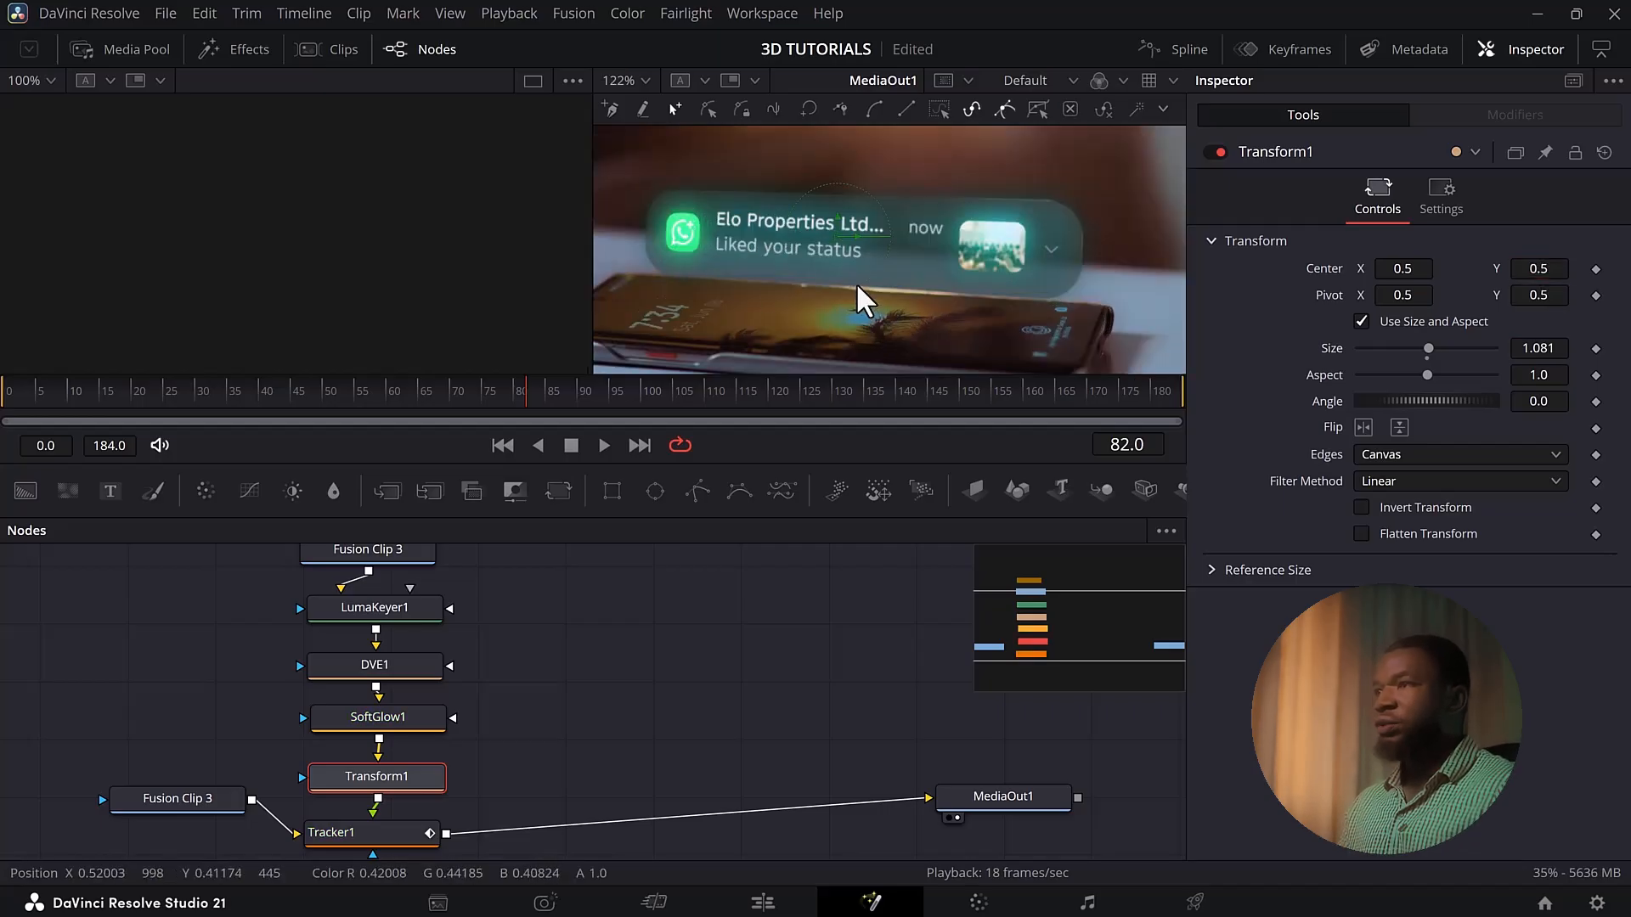
Fine-tune the notification's angle in DVE1 by setting the Y rotation to -21.3 and the Z rotation to -2.9
left_click(394, 663)
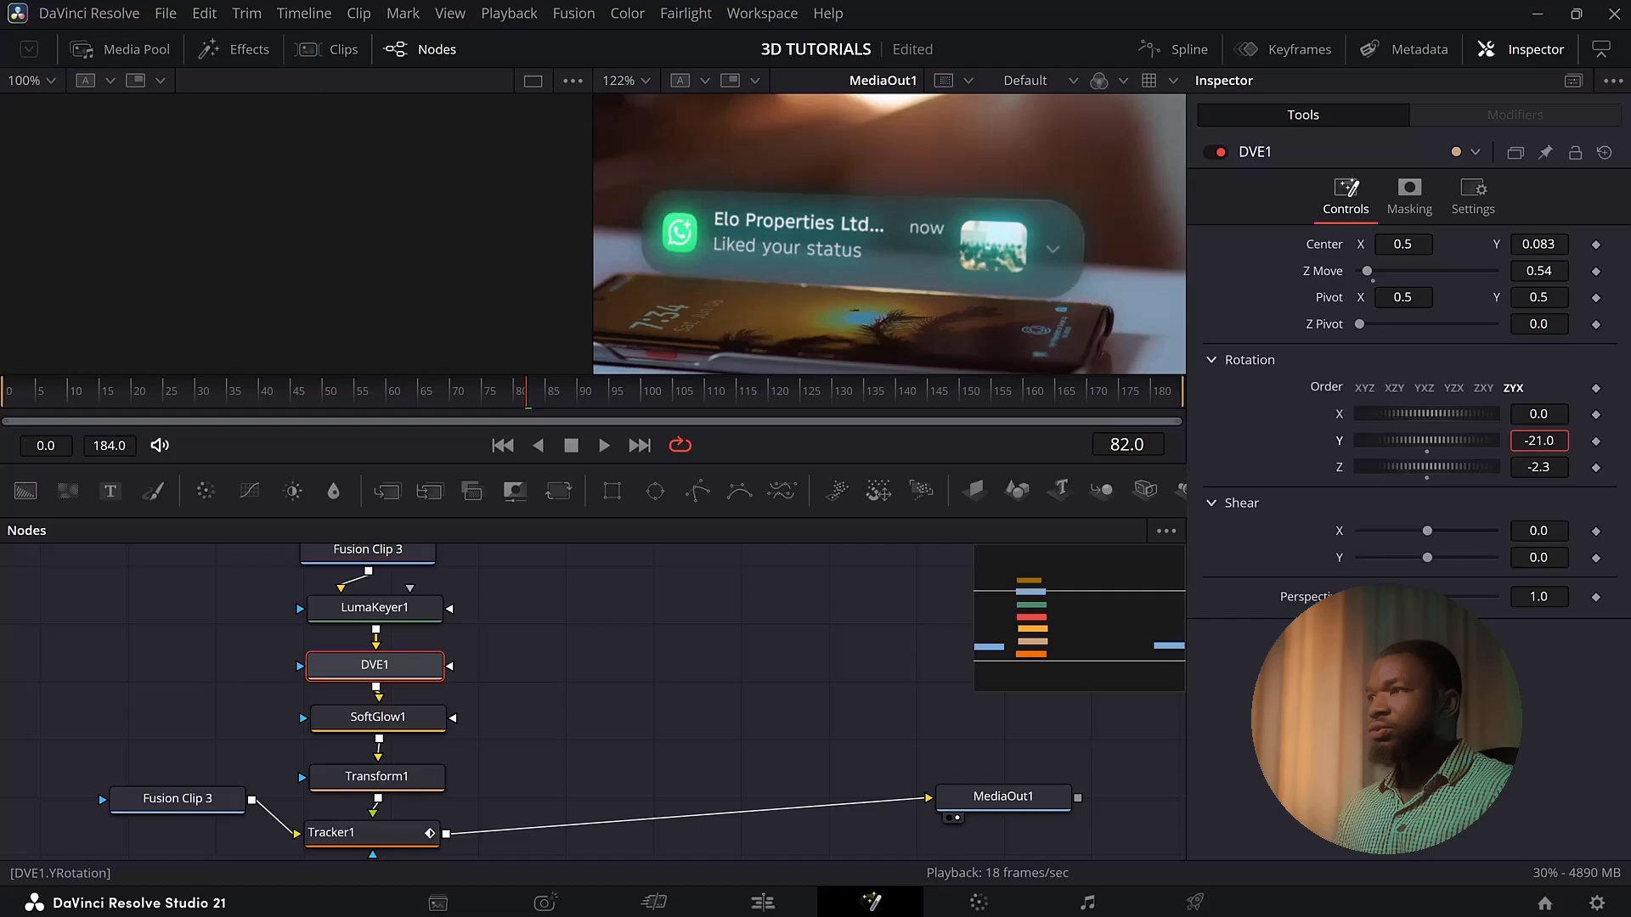
left_click_drag(1539, 467, 1530, 468)
mouse_move(1539, 245)
left_mouse_down()
mouse_move(1557, 244)
mouse_move(1536, 244)
left_mouse_up()
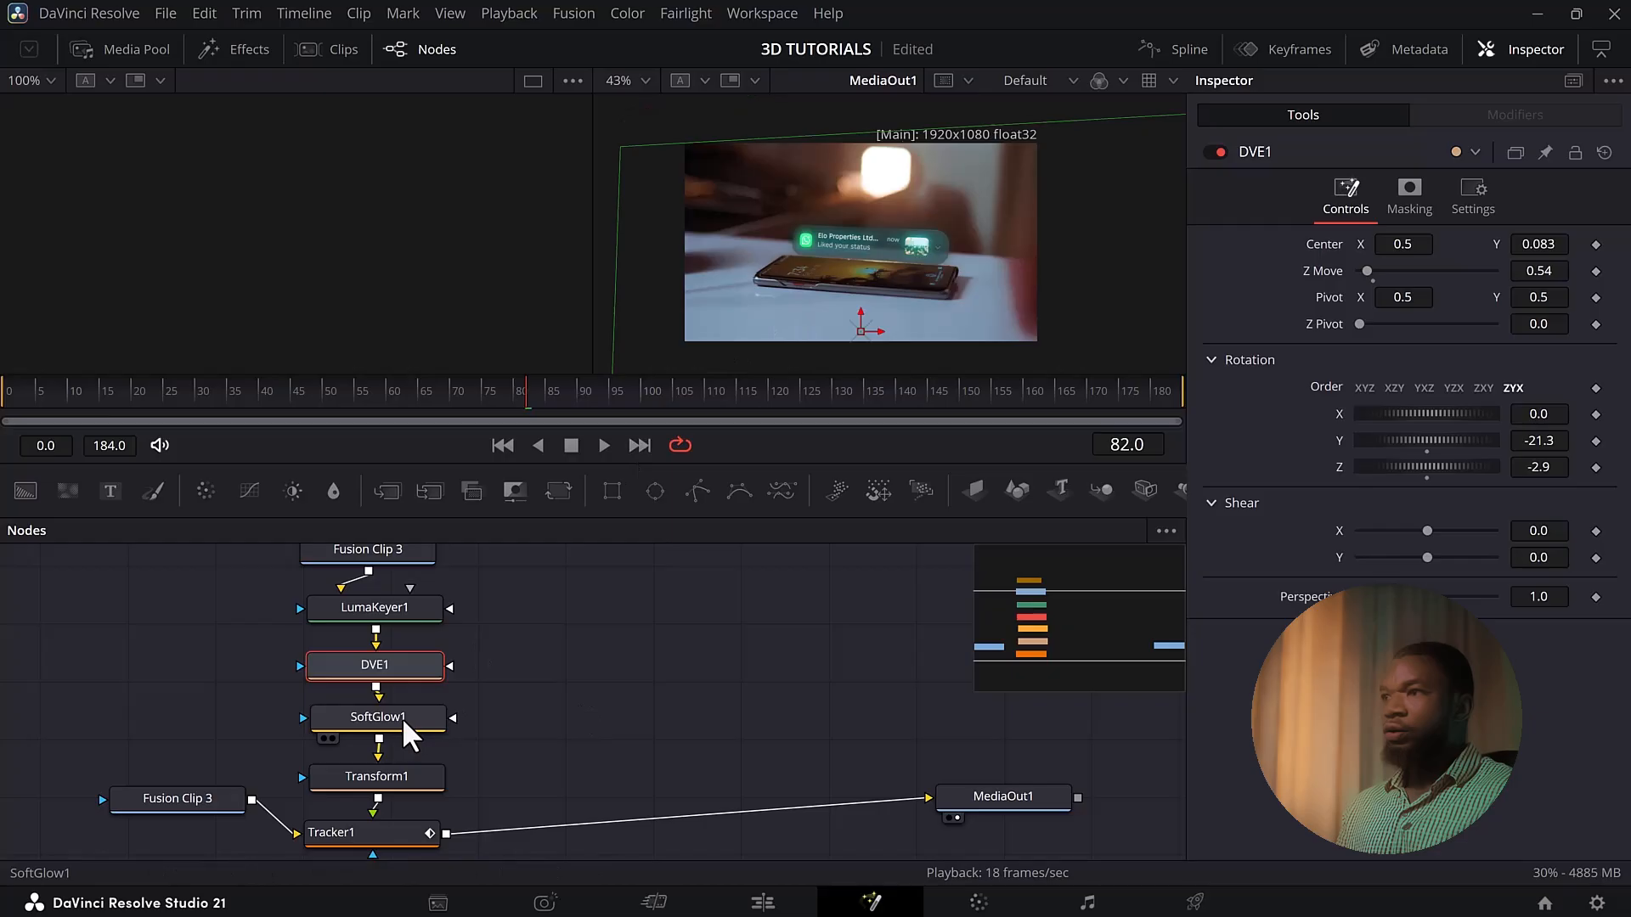
Raise the notification in Transform1 with Center Y 0.707 and Size 1.095, and keyframe its Center at frame 55
left_click(377, 779)
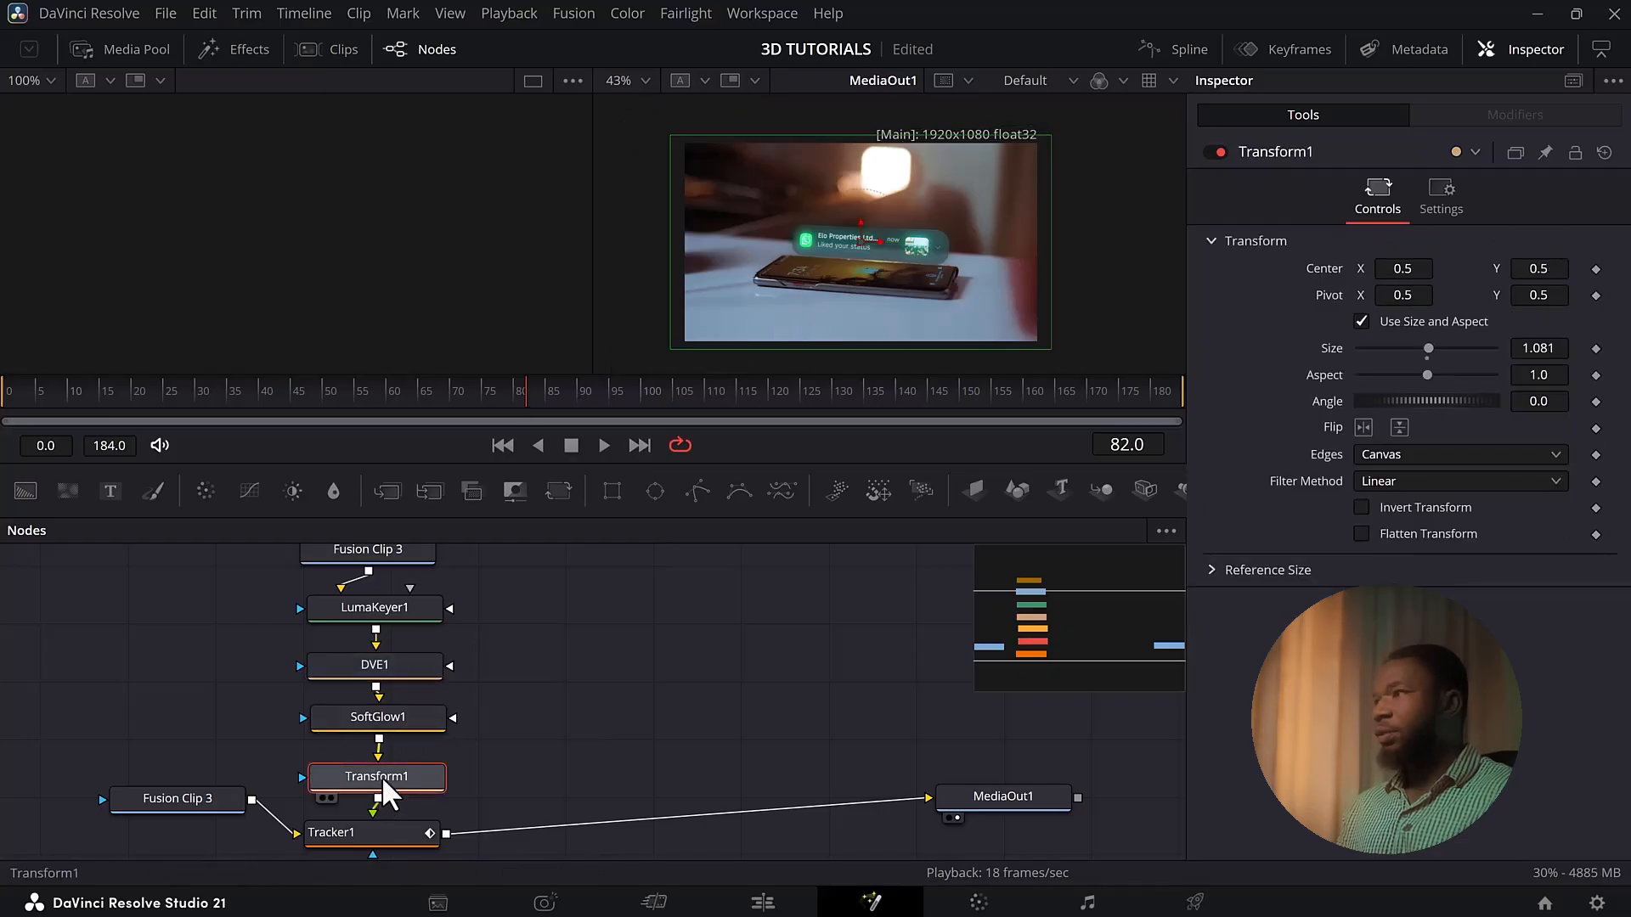
left_click_drag(1541, 268, 1609, 268)
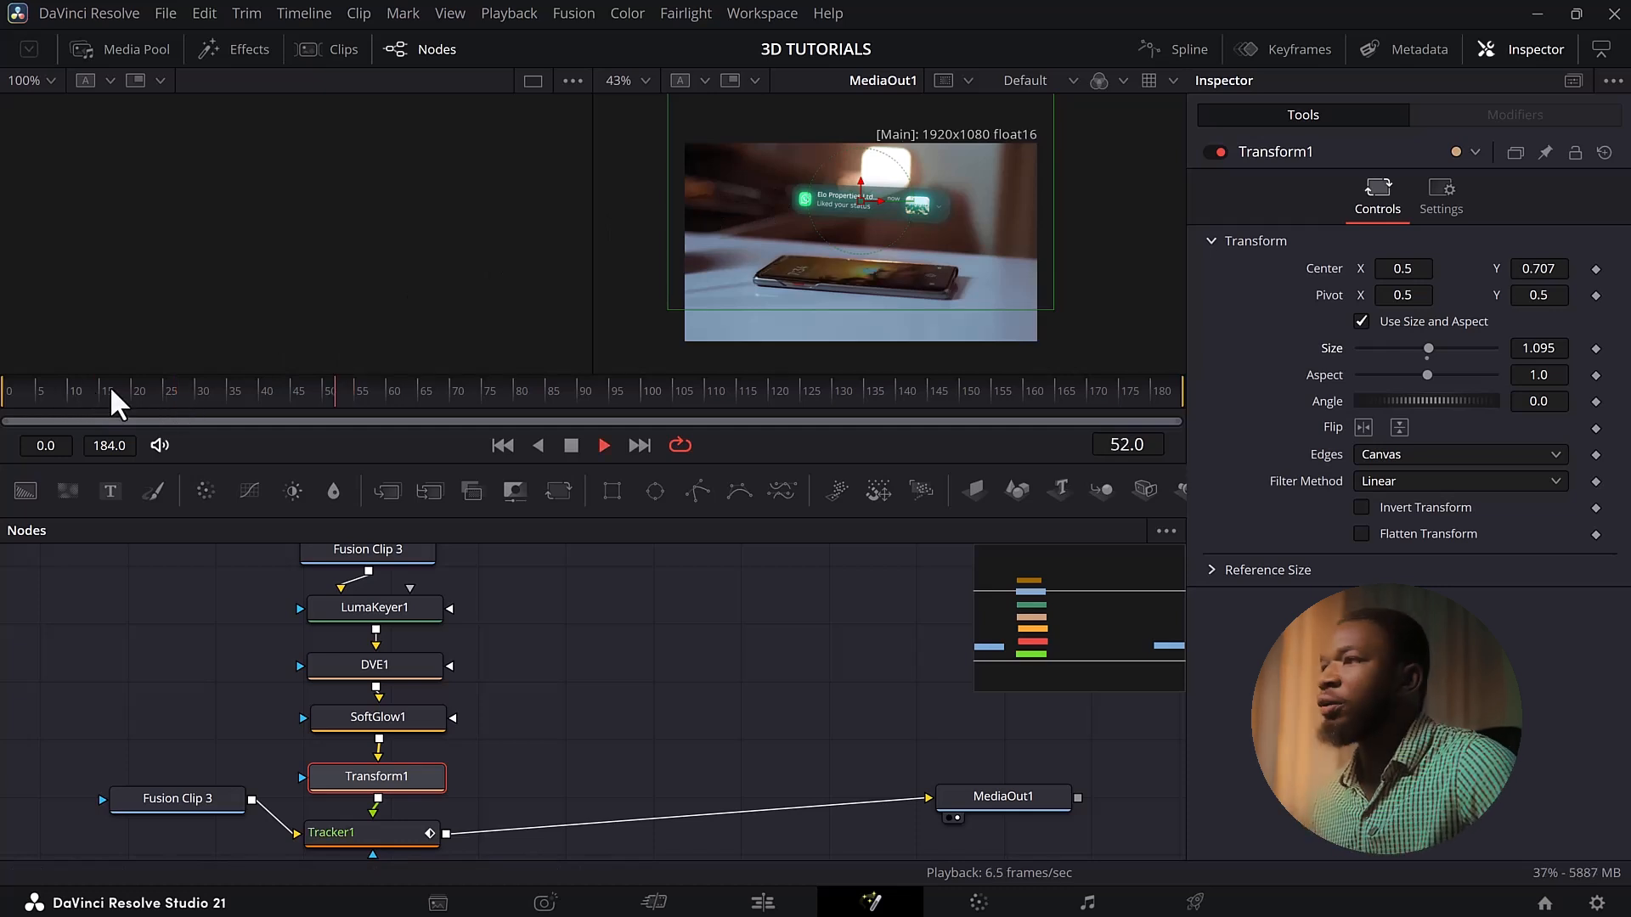
left_click(1595, 269)
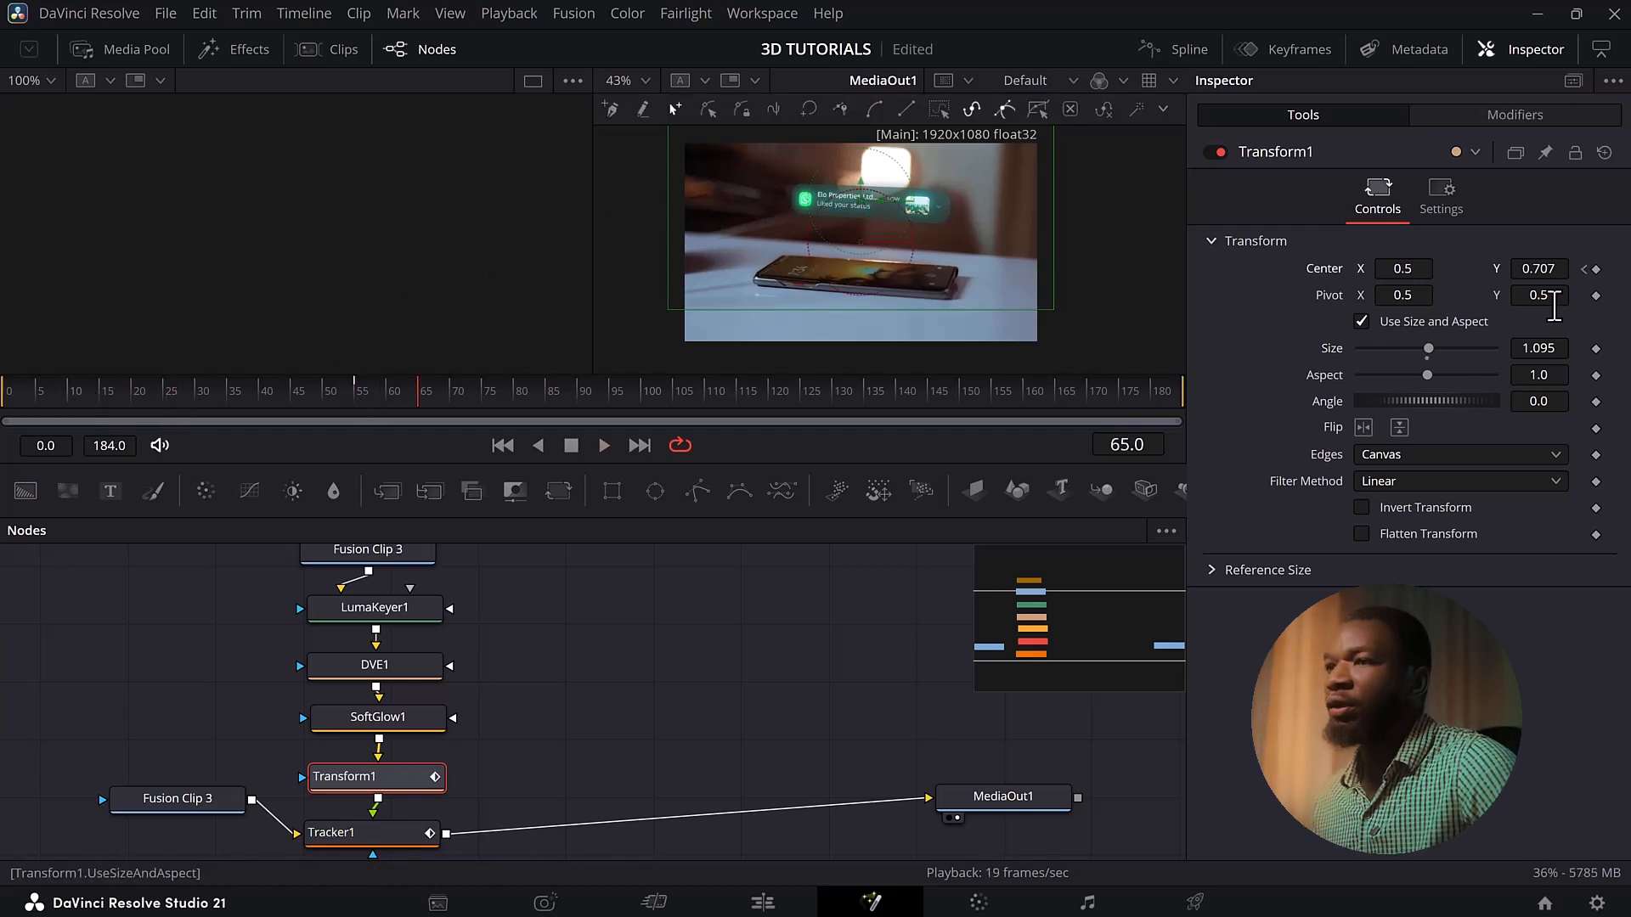
Keyframe the Transform1 Center at frame 65, and lower its Center Y at frame 55 to place the notification on the phone
left_click(1584, 268)
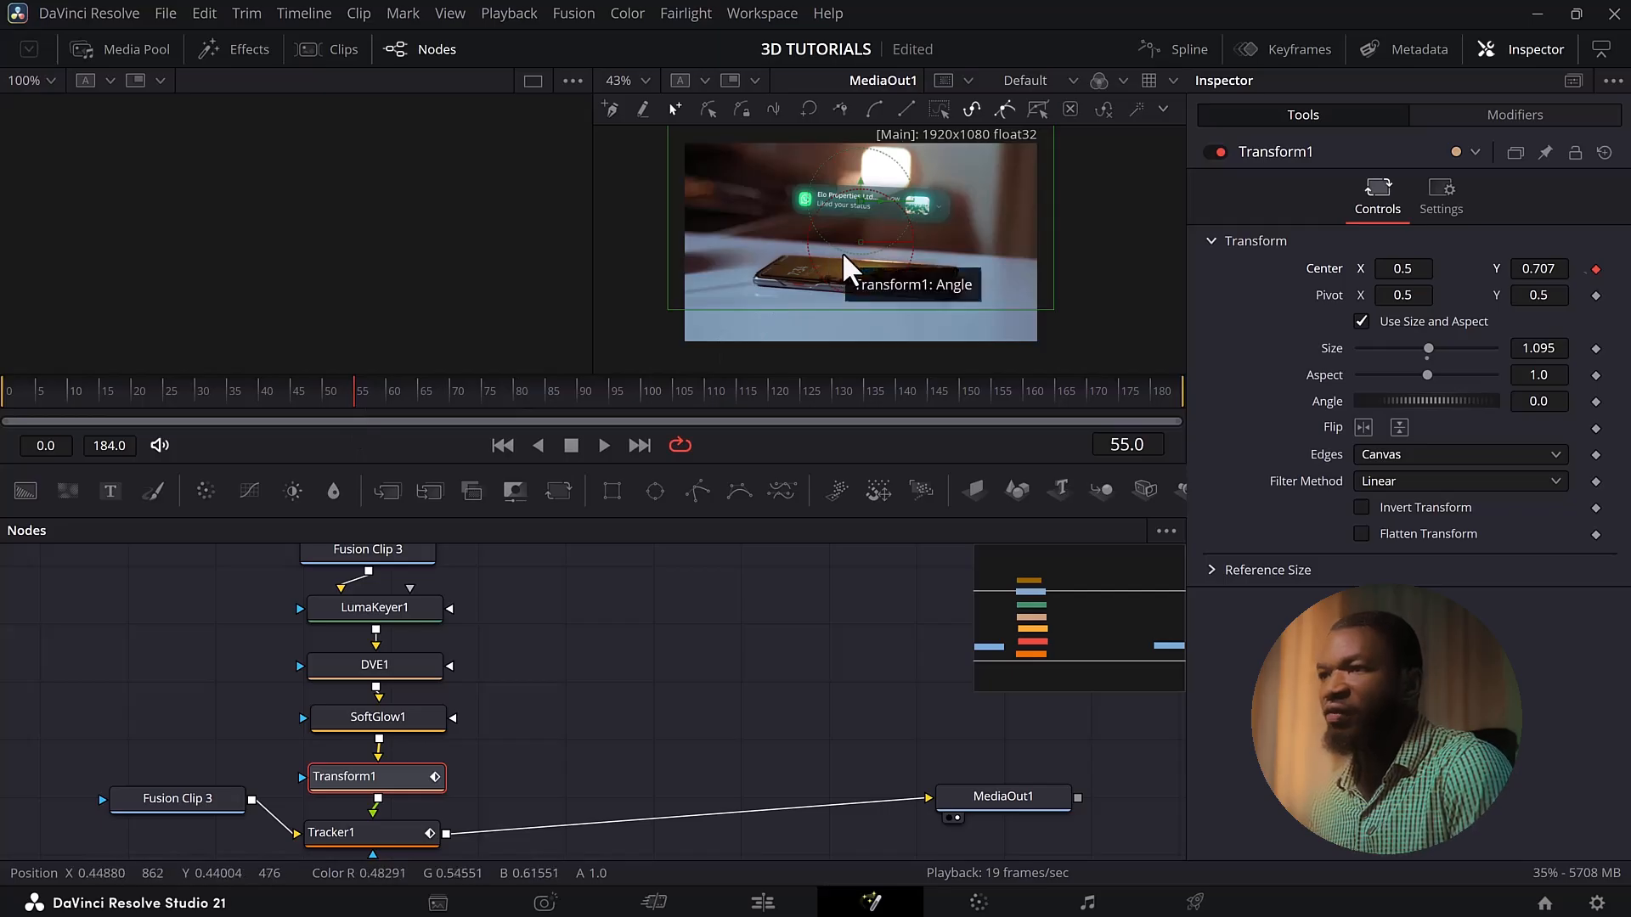
key("Right")
key("Right")
key("Right")
key("Right")
key("Right")
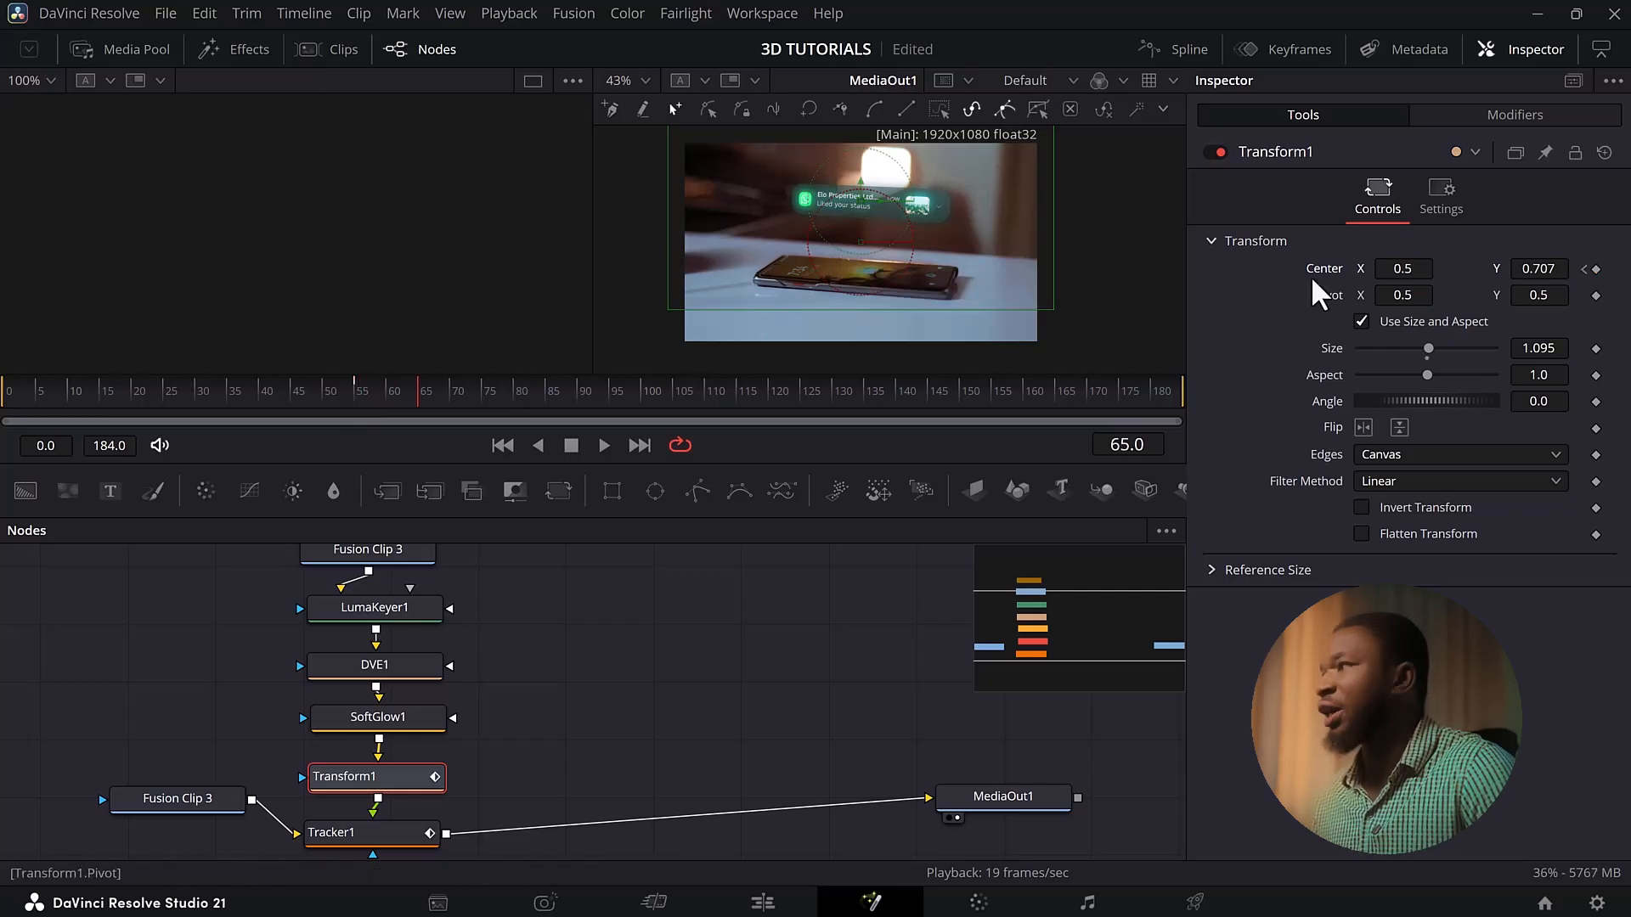
left_click(1597, 269)
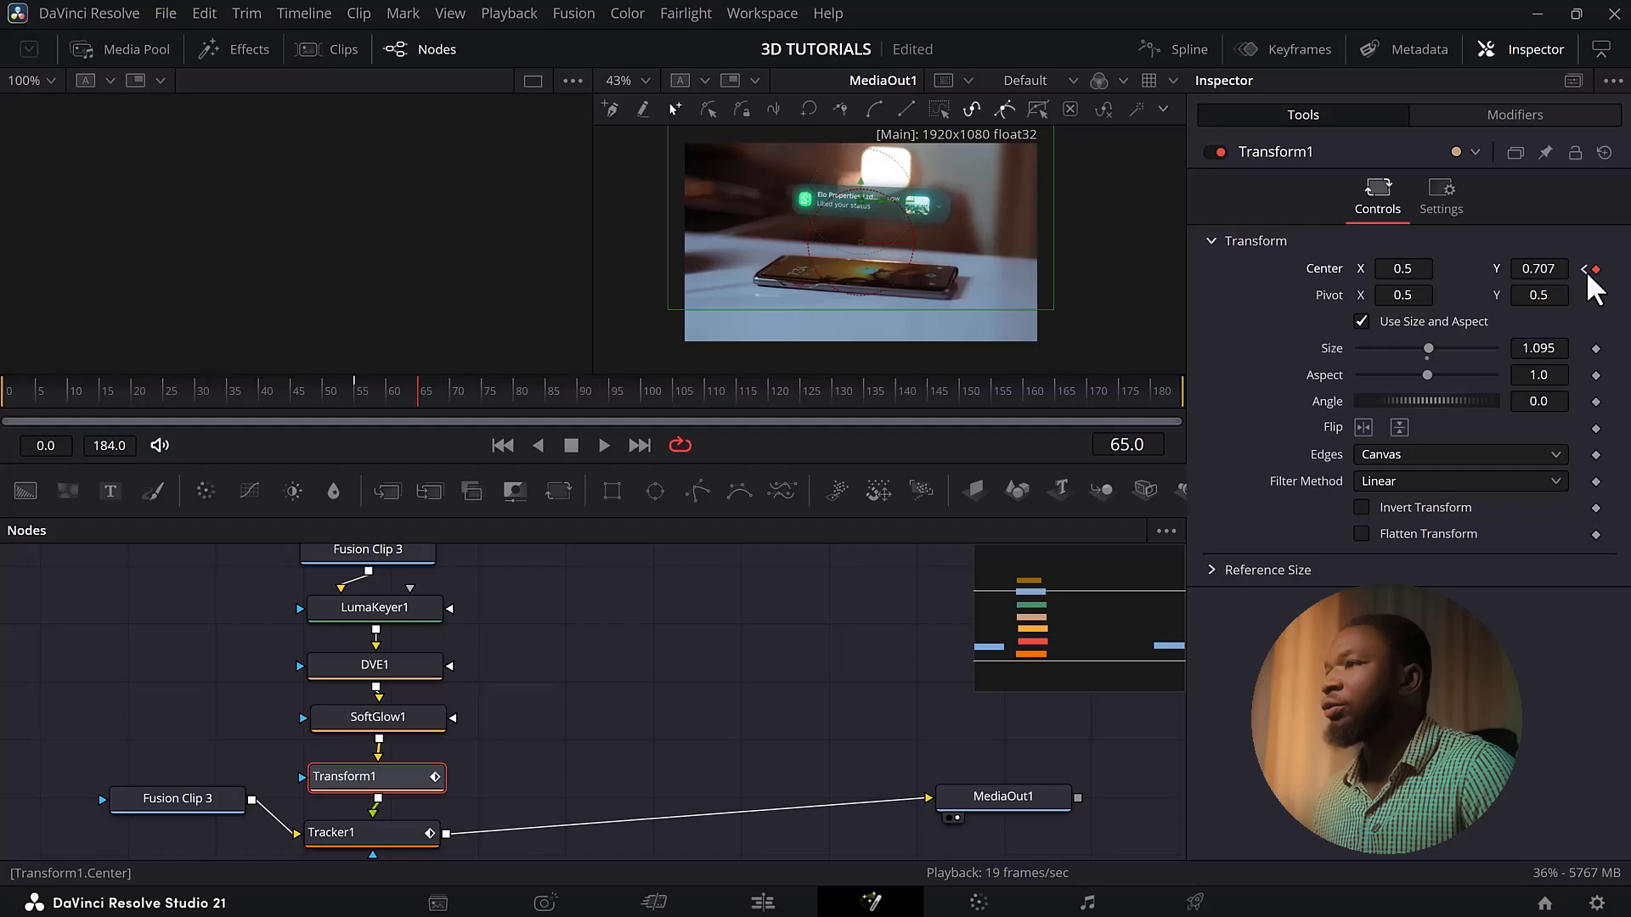
left_click_drag(1538, 269, 1319, 270)
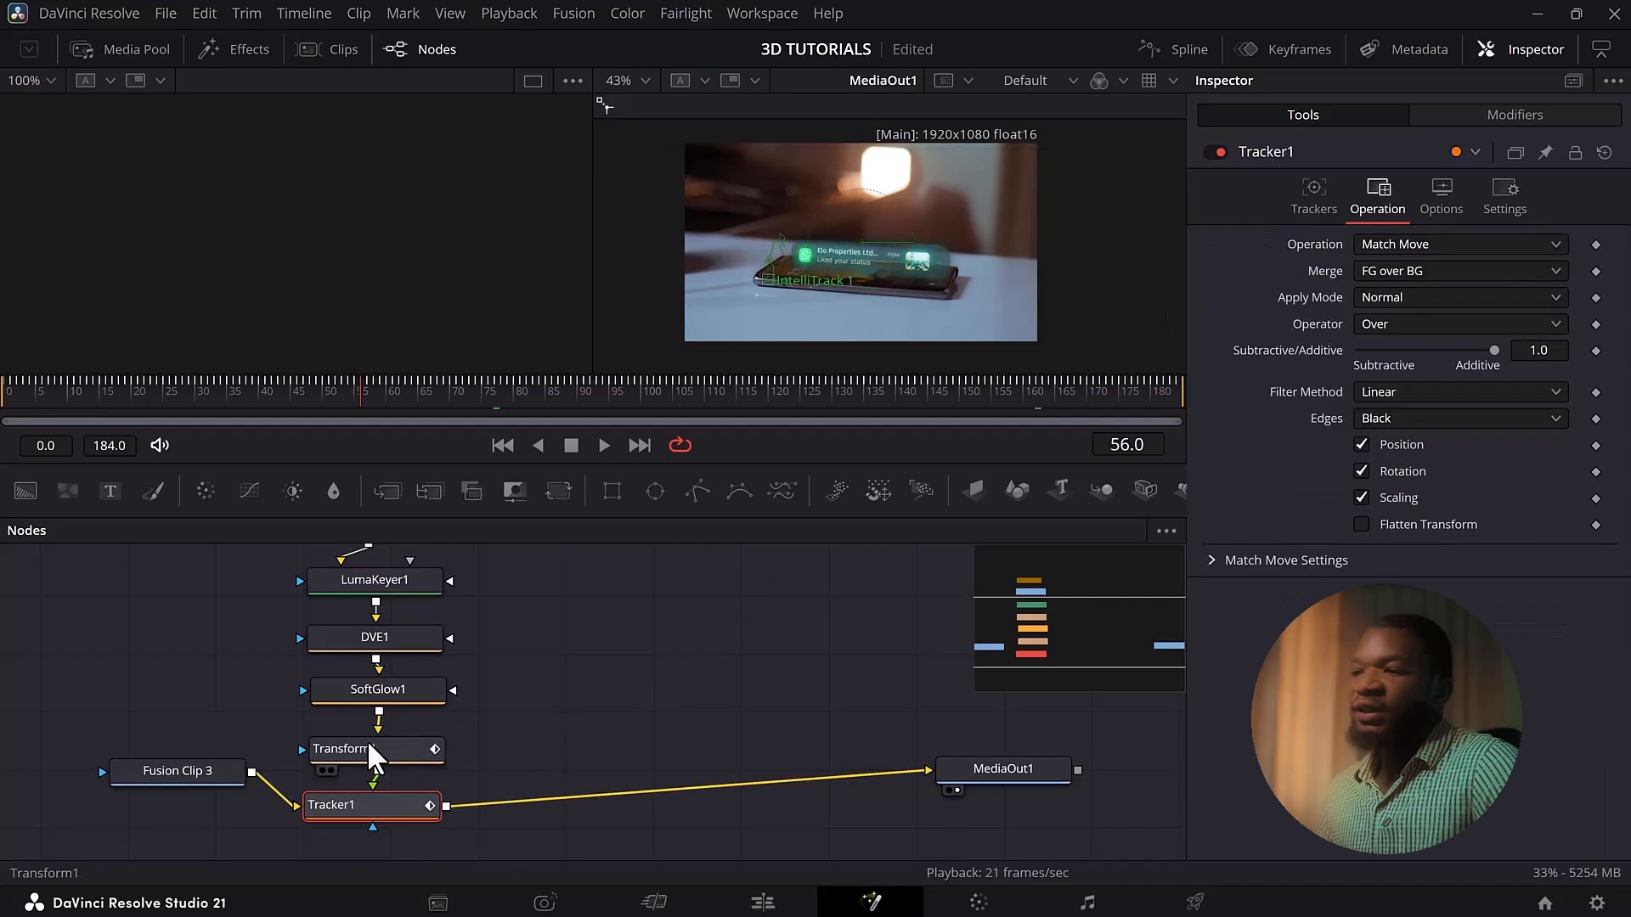
Keyframe the Tracker1 Blend at 1.0 on frame 56
left_click(367, 747)
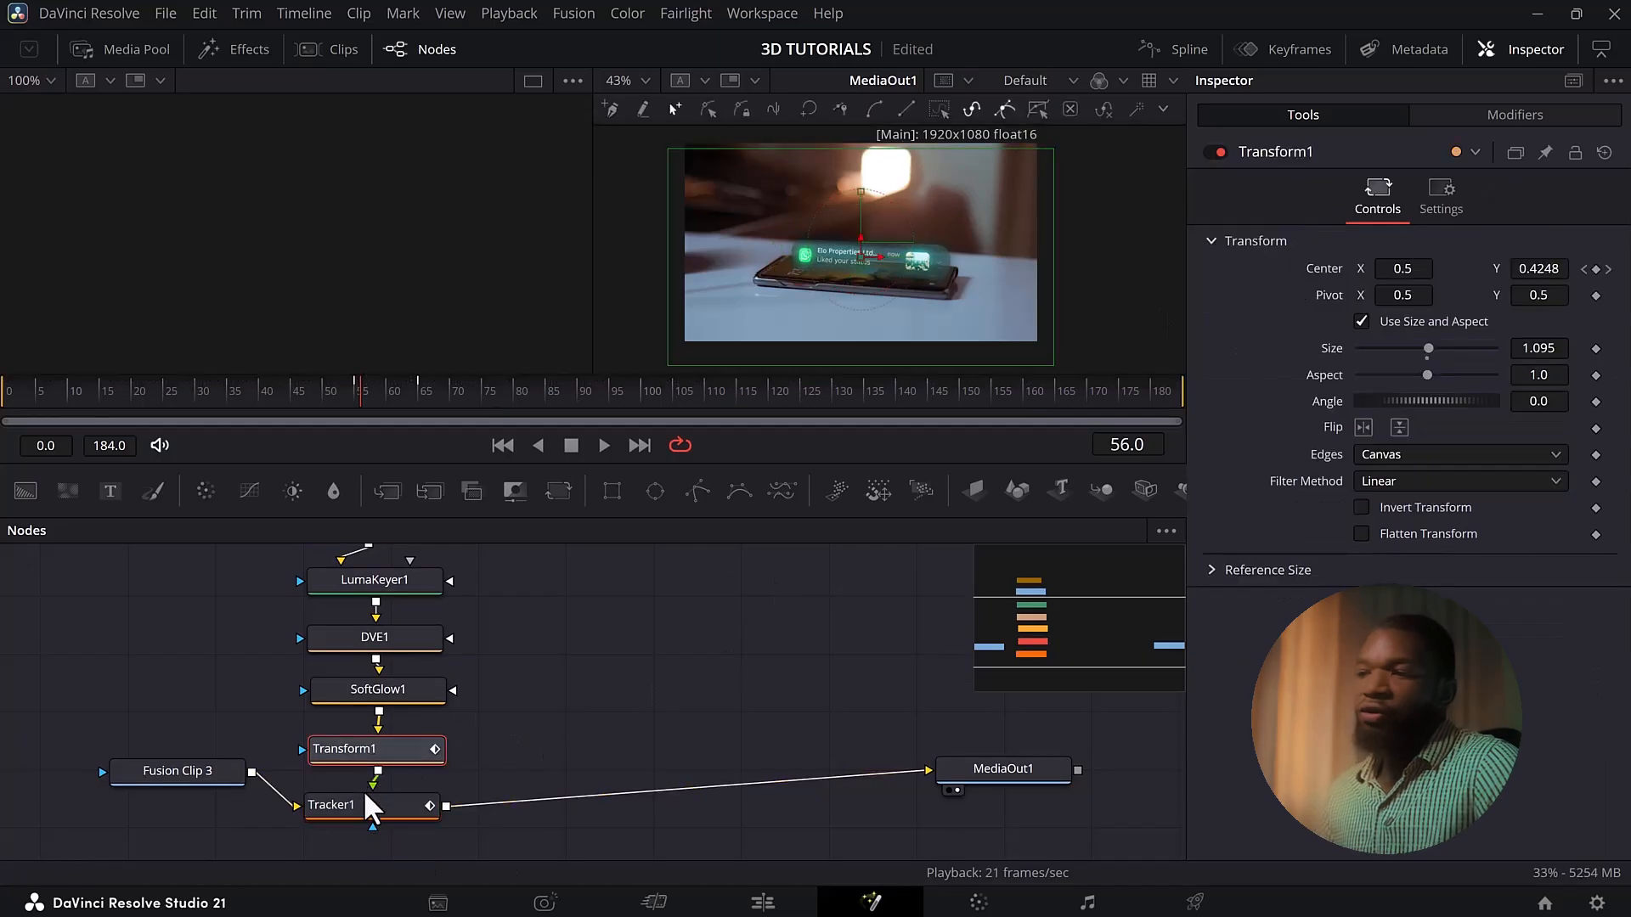
left_click(364, 793)
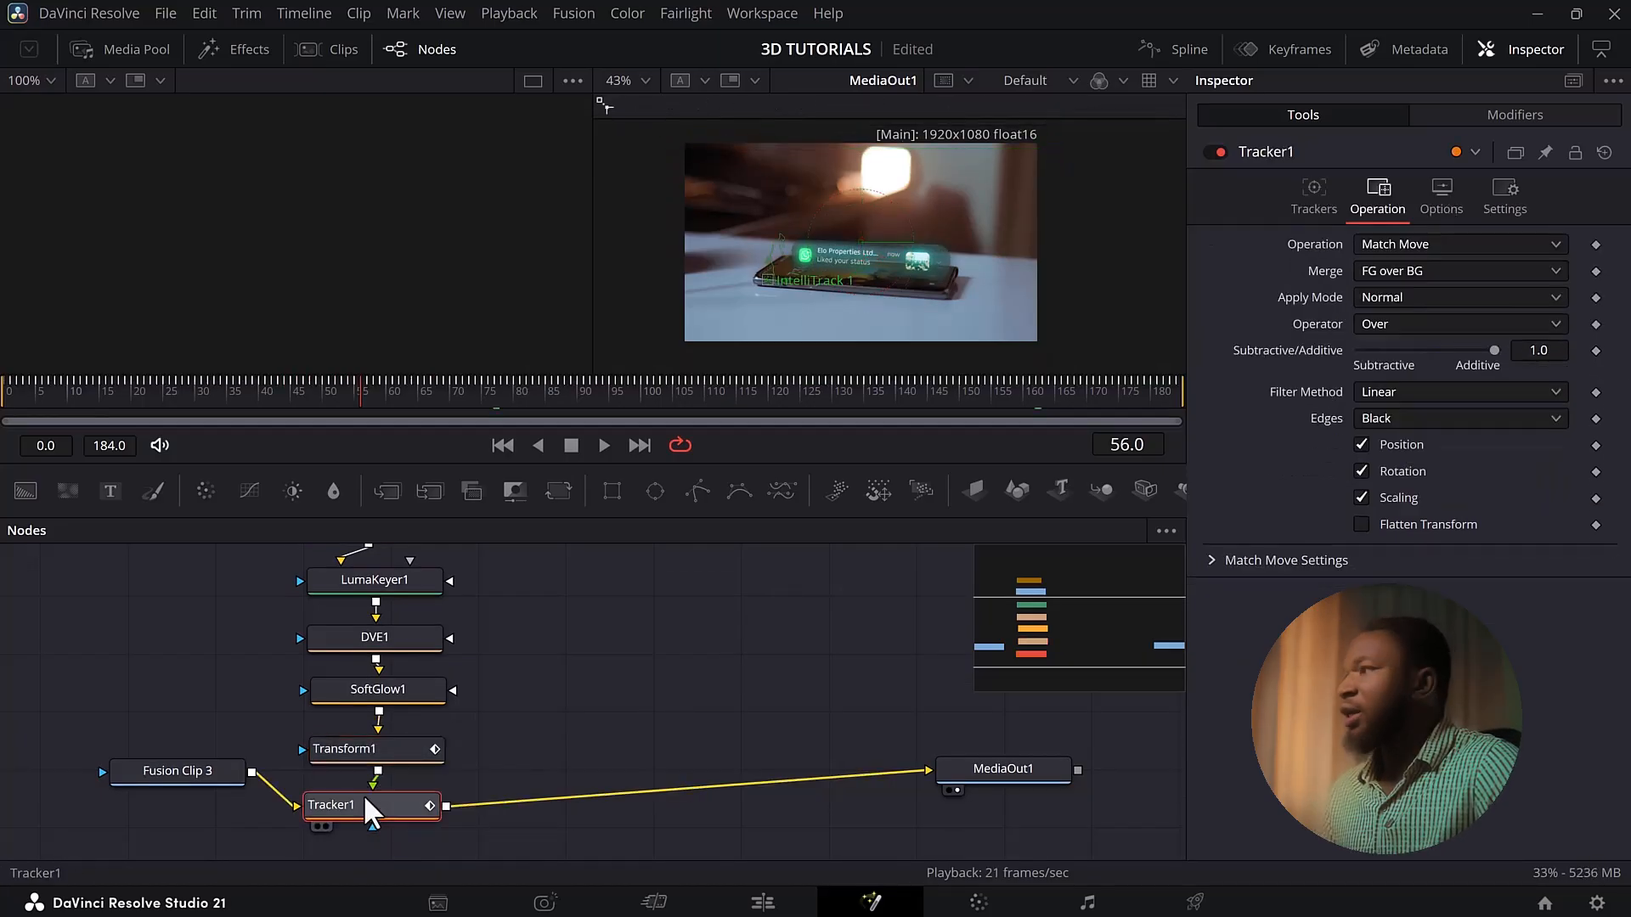
left_click(1513, 206)
mouse_move(1494, 269)
left_mouse_down()
mouse_move(1355, 269)
mouse_move(1524, 276)
mouse_move(1337, 275)
mouse_move(1496, 270)
left_mouse_up()
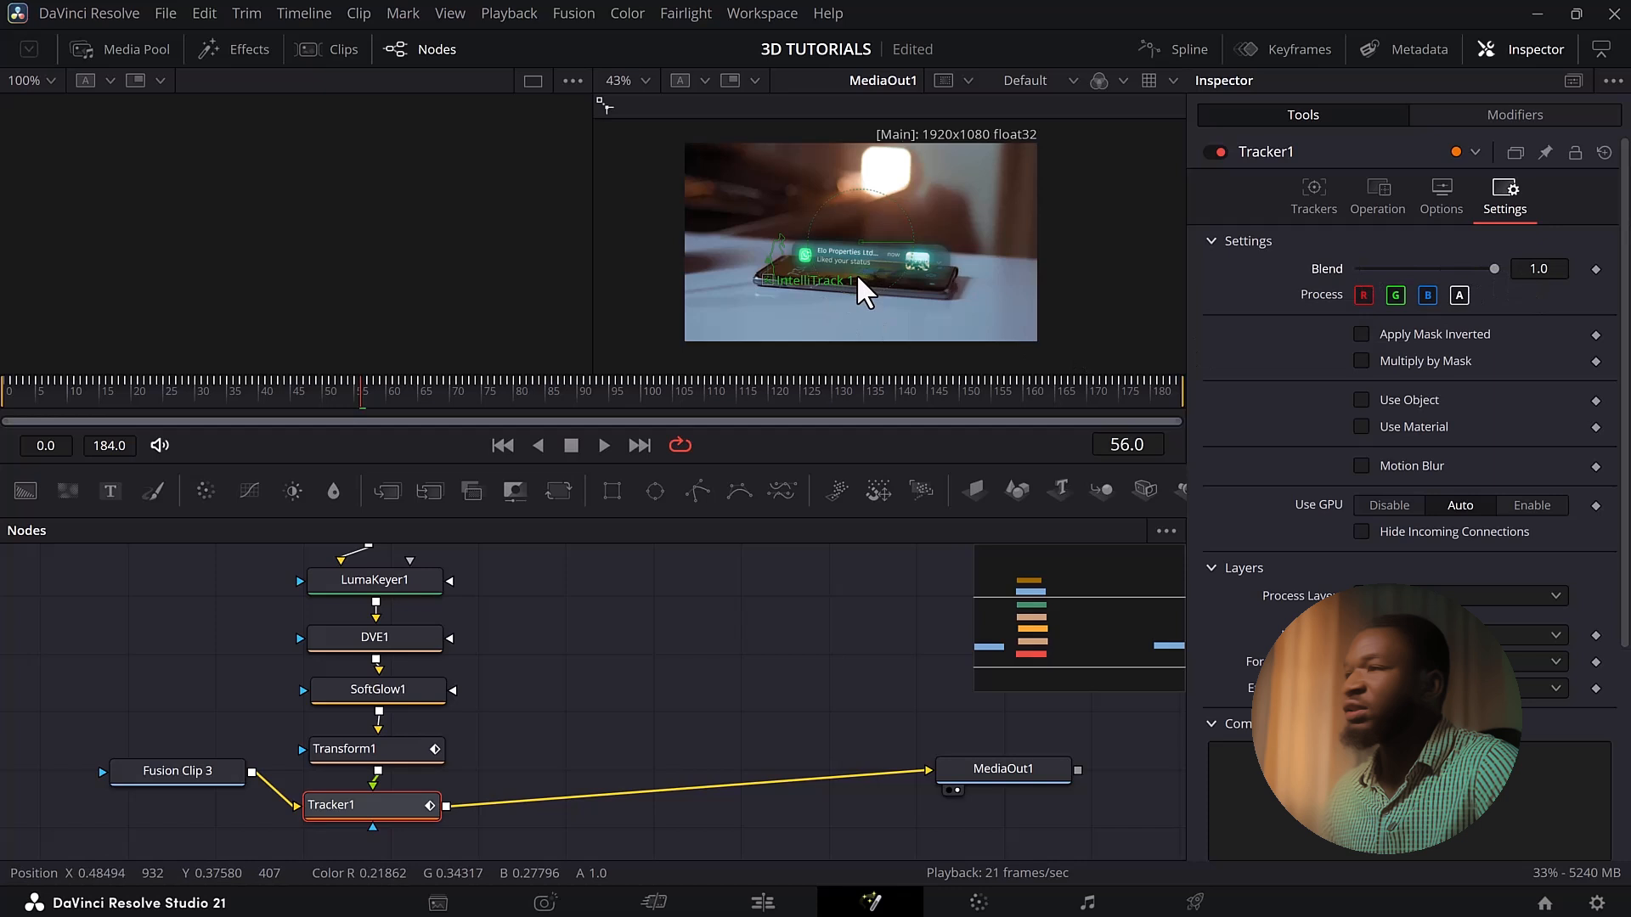
left_click(355, 401)
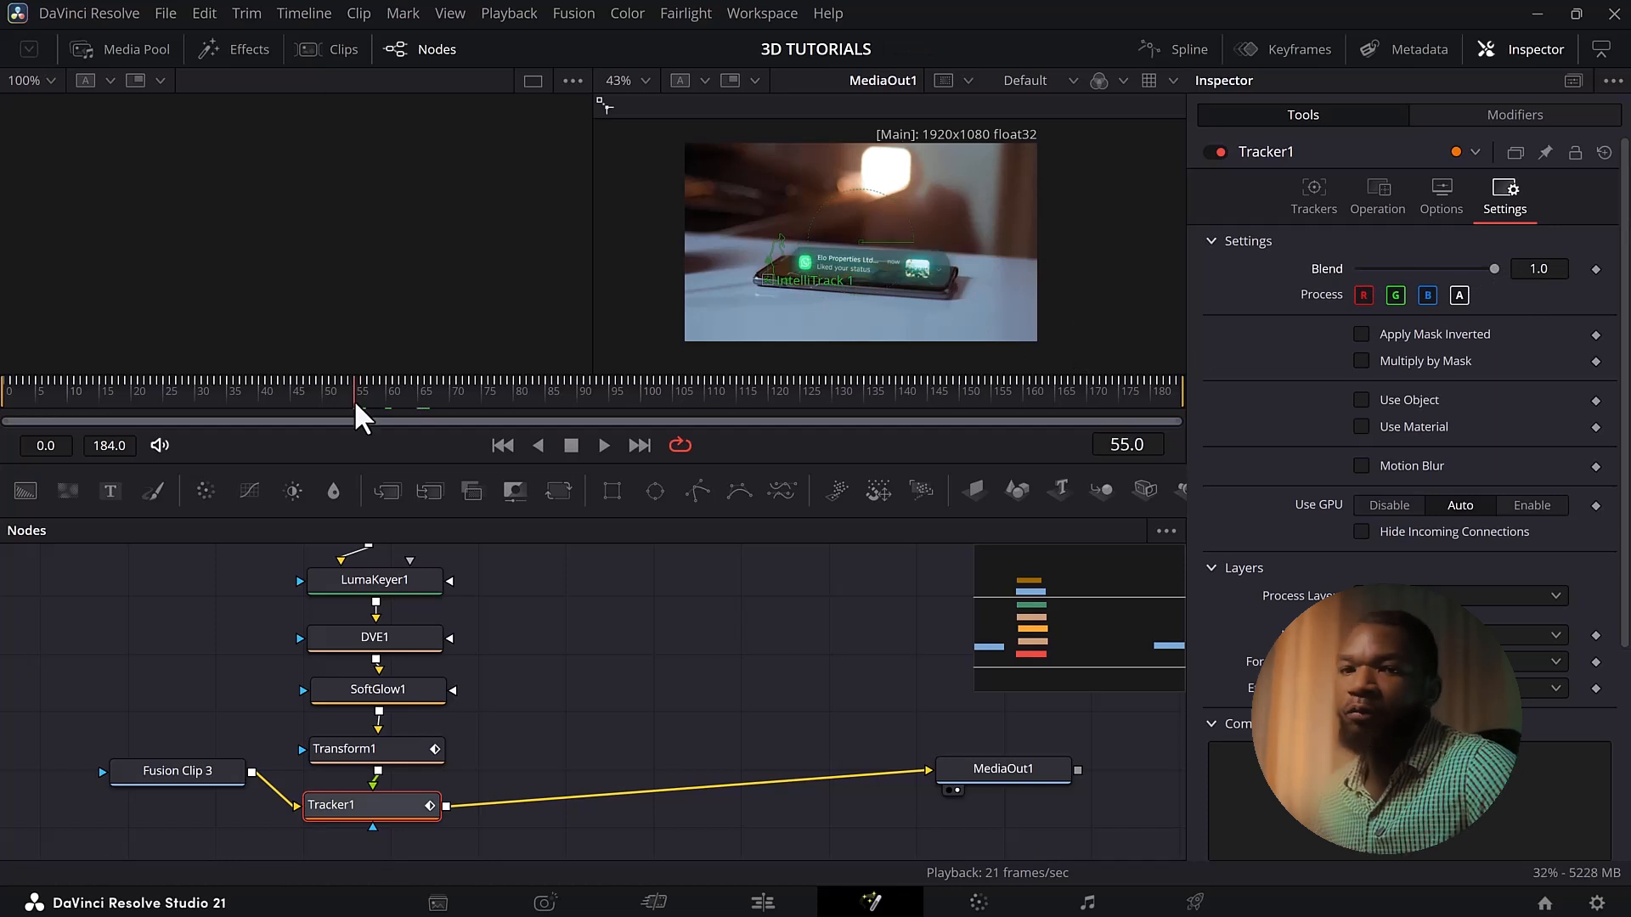
left_click(358, 387)
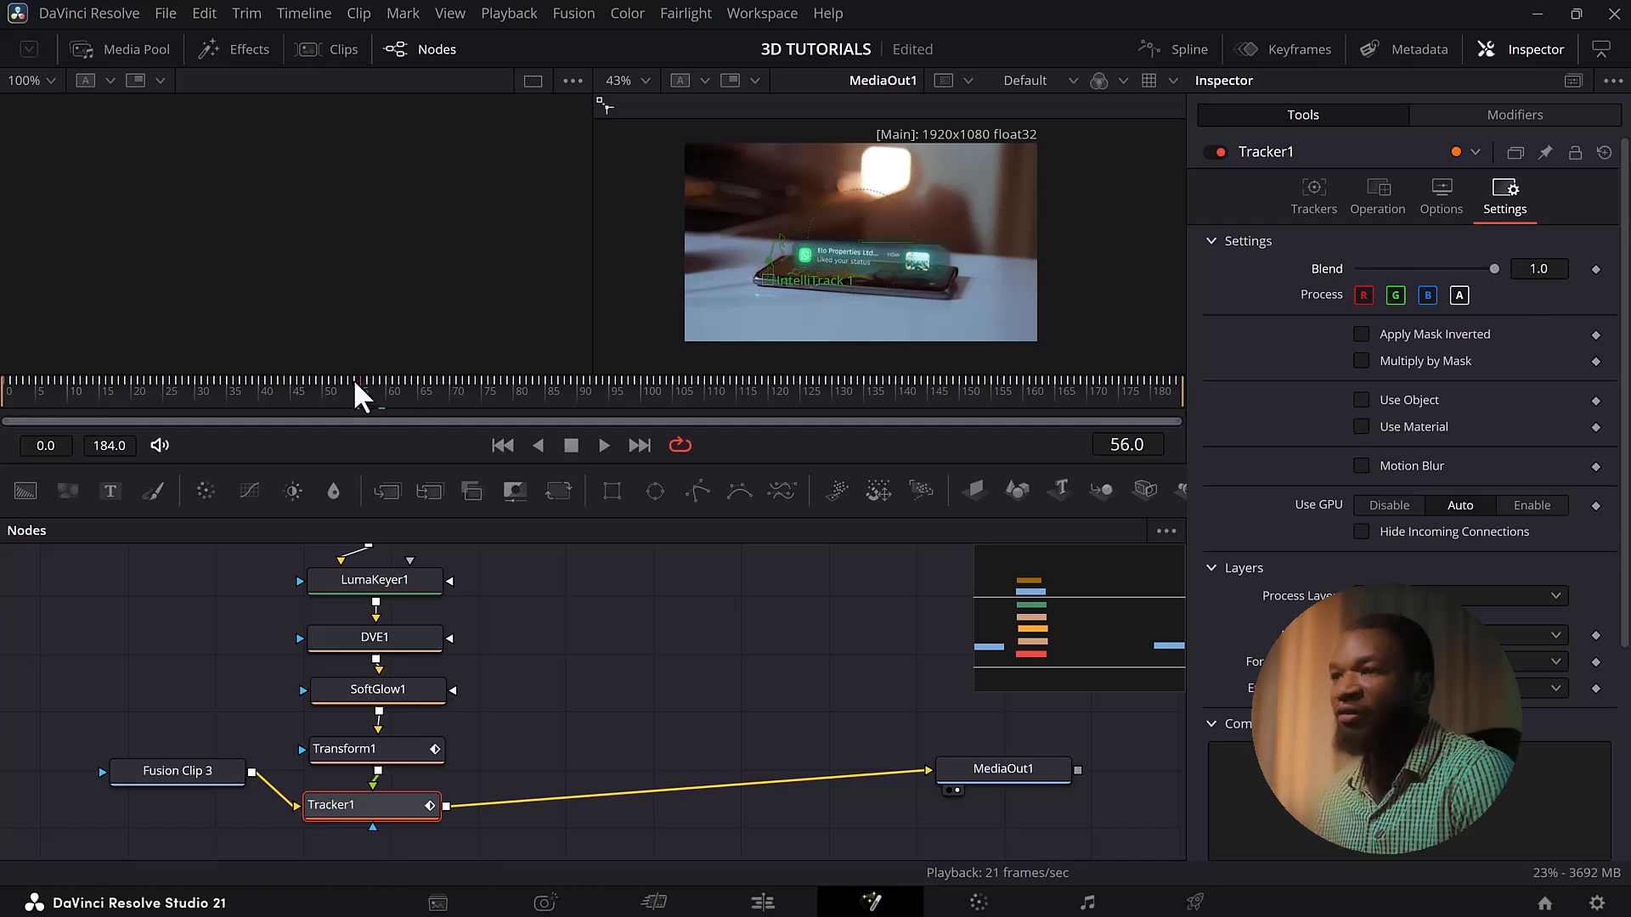
left_click(1595, 269)
Add a Tracker1 Blend keyframe of 1.0 at frame 58 and lower the frame 56 keyframe to the minimum
key("Right")
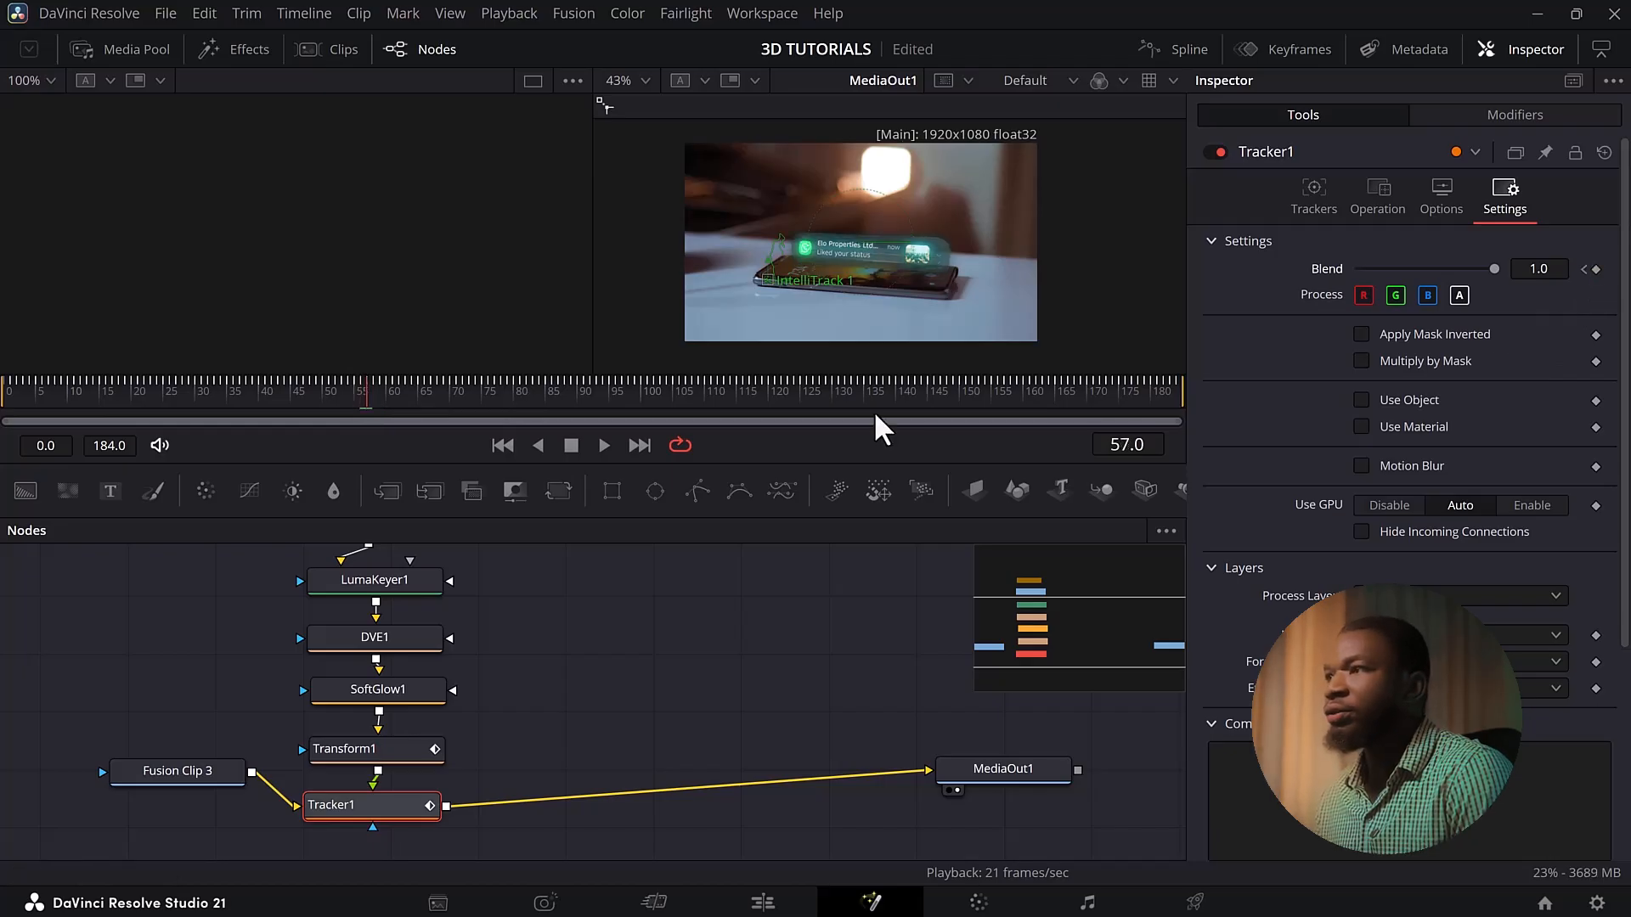
key("Right")
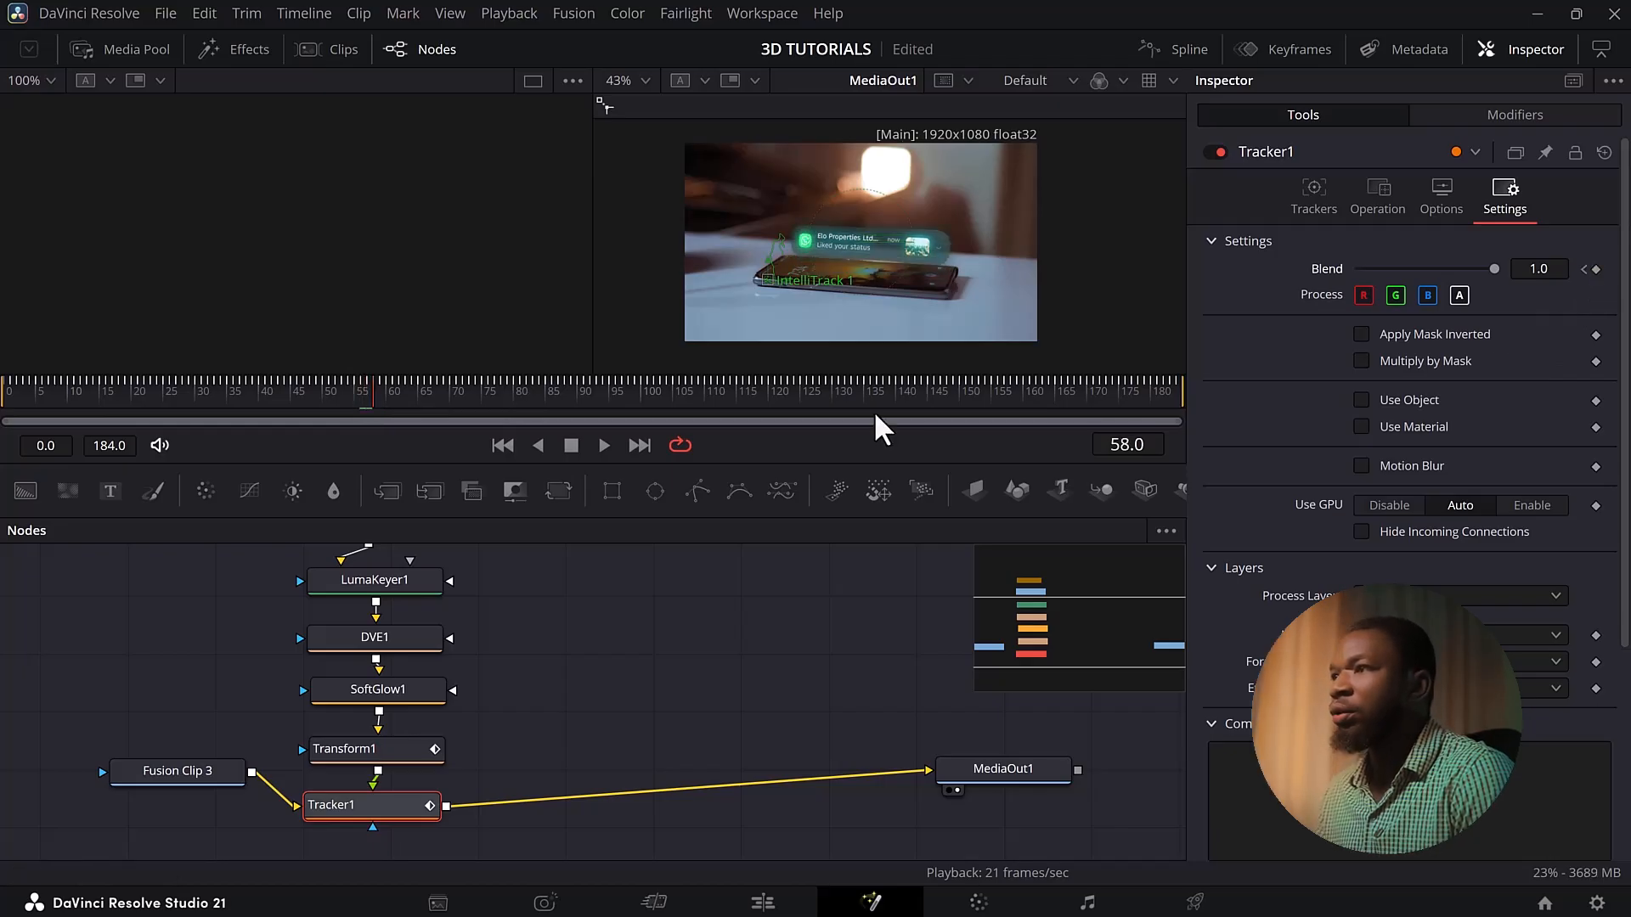
left_click(1583, 268)
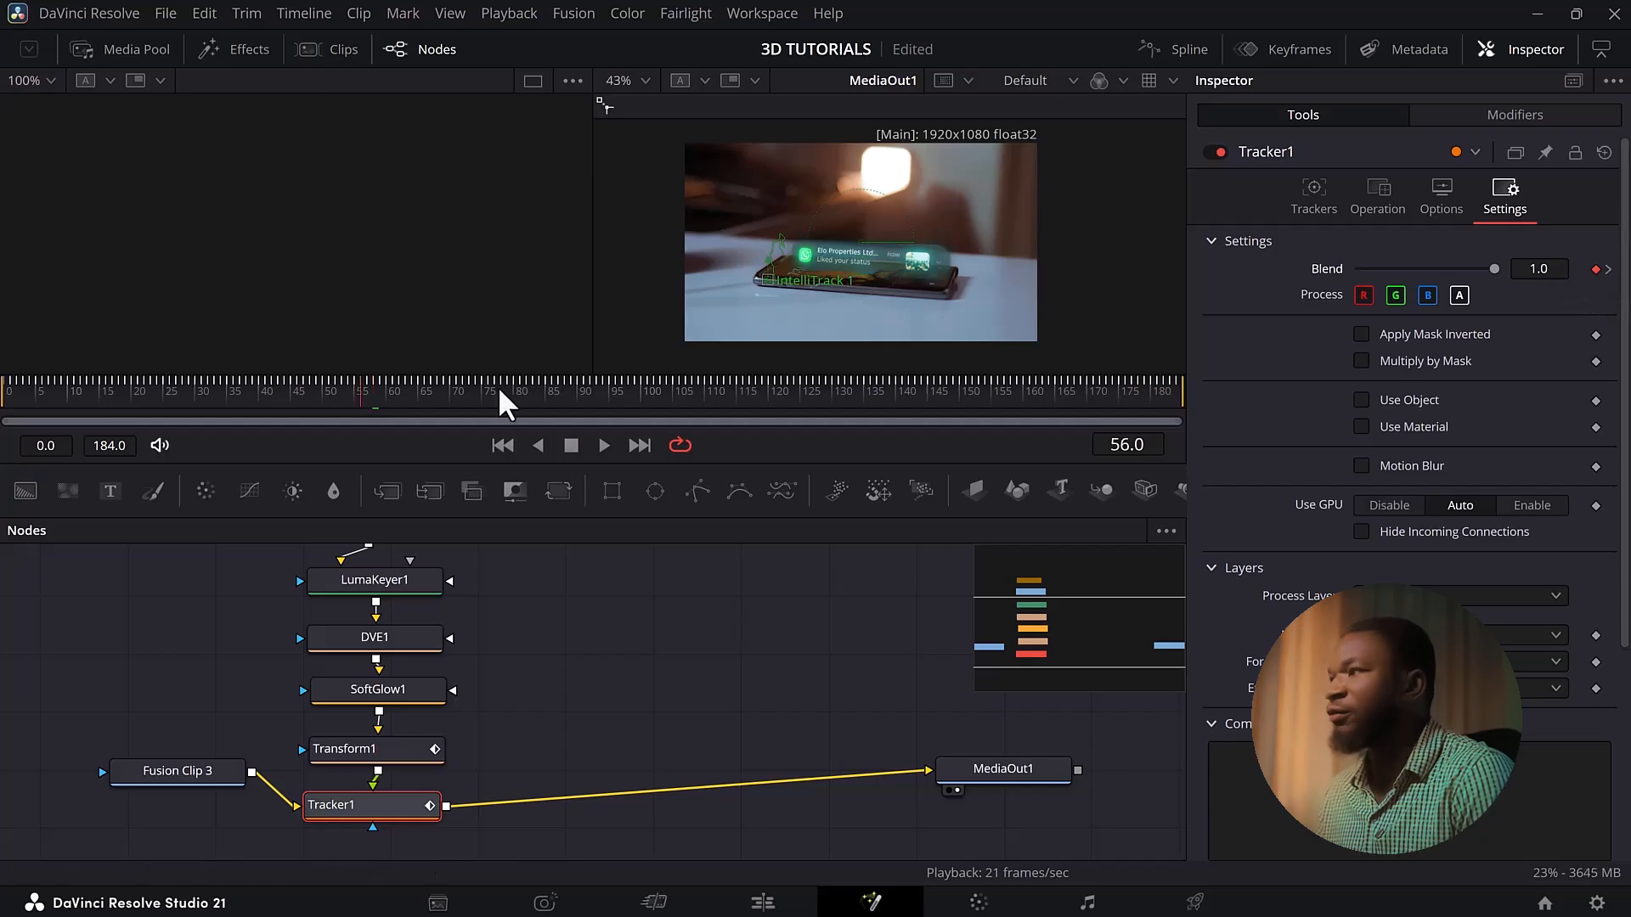
left_click_drag(1492, 268, 1276, 272)
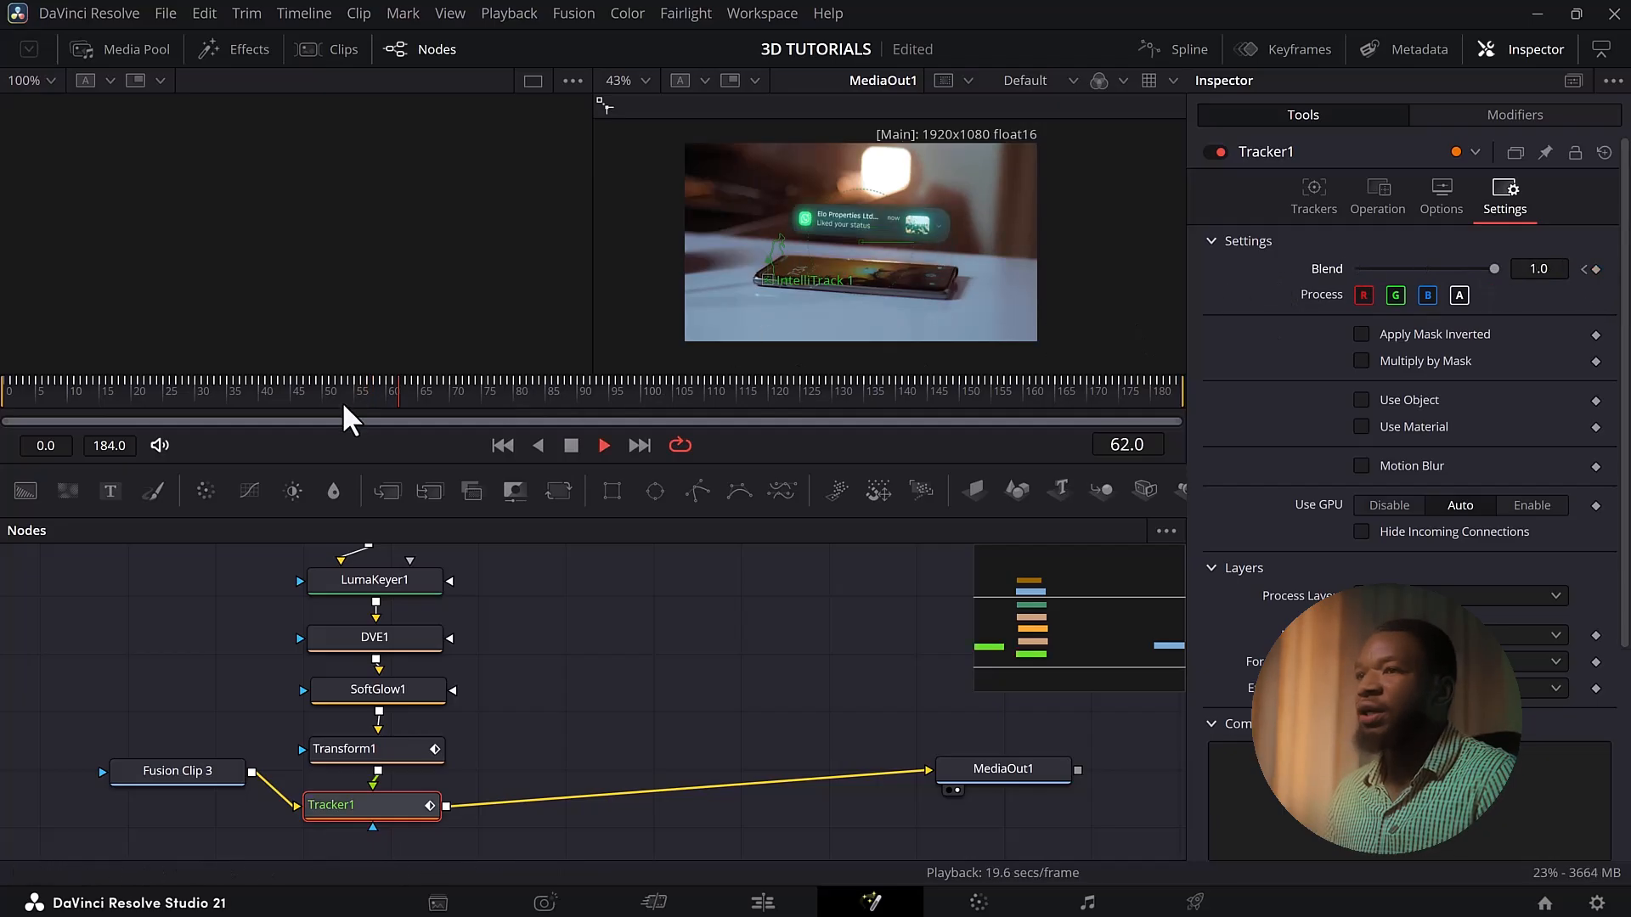
Go to frame 100, where the hand touches the phone, and duplicate the Fusion Clip 3 node that feeds Tracker1
left_click(539, 390)
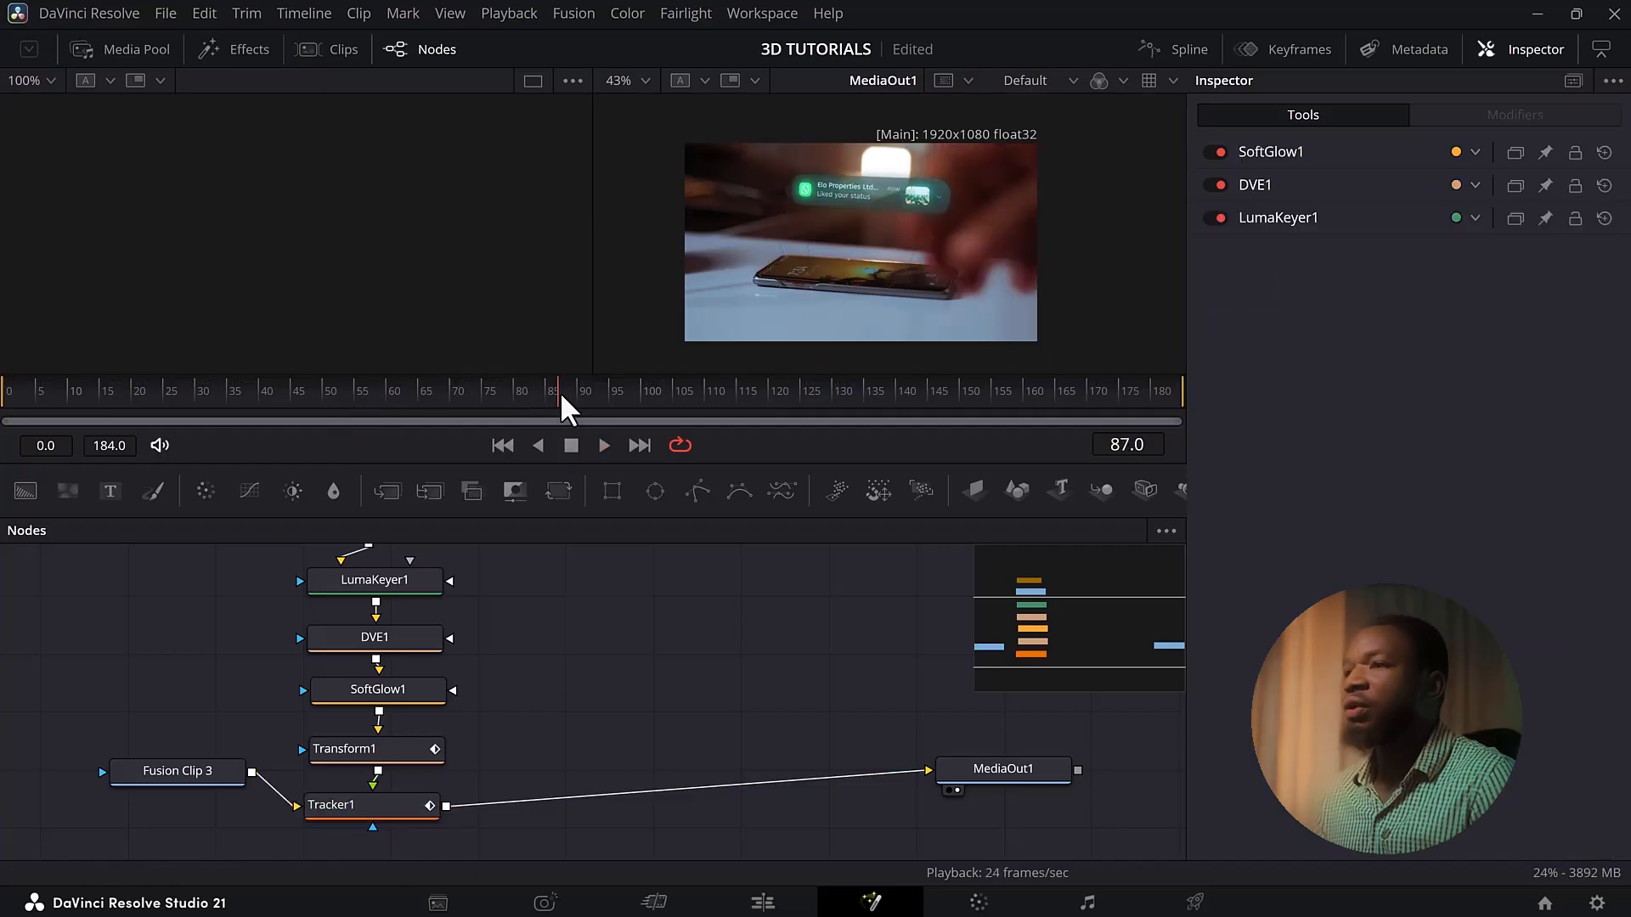
left_click_drag(573, 389, 578, 391)
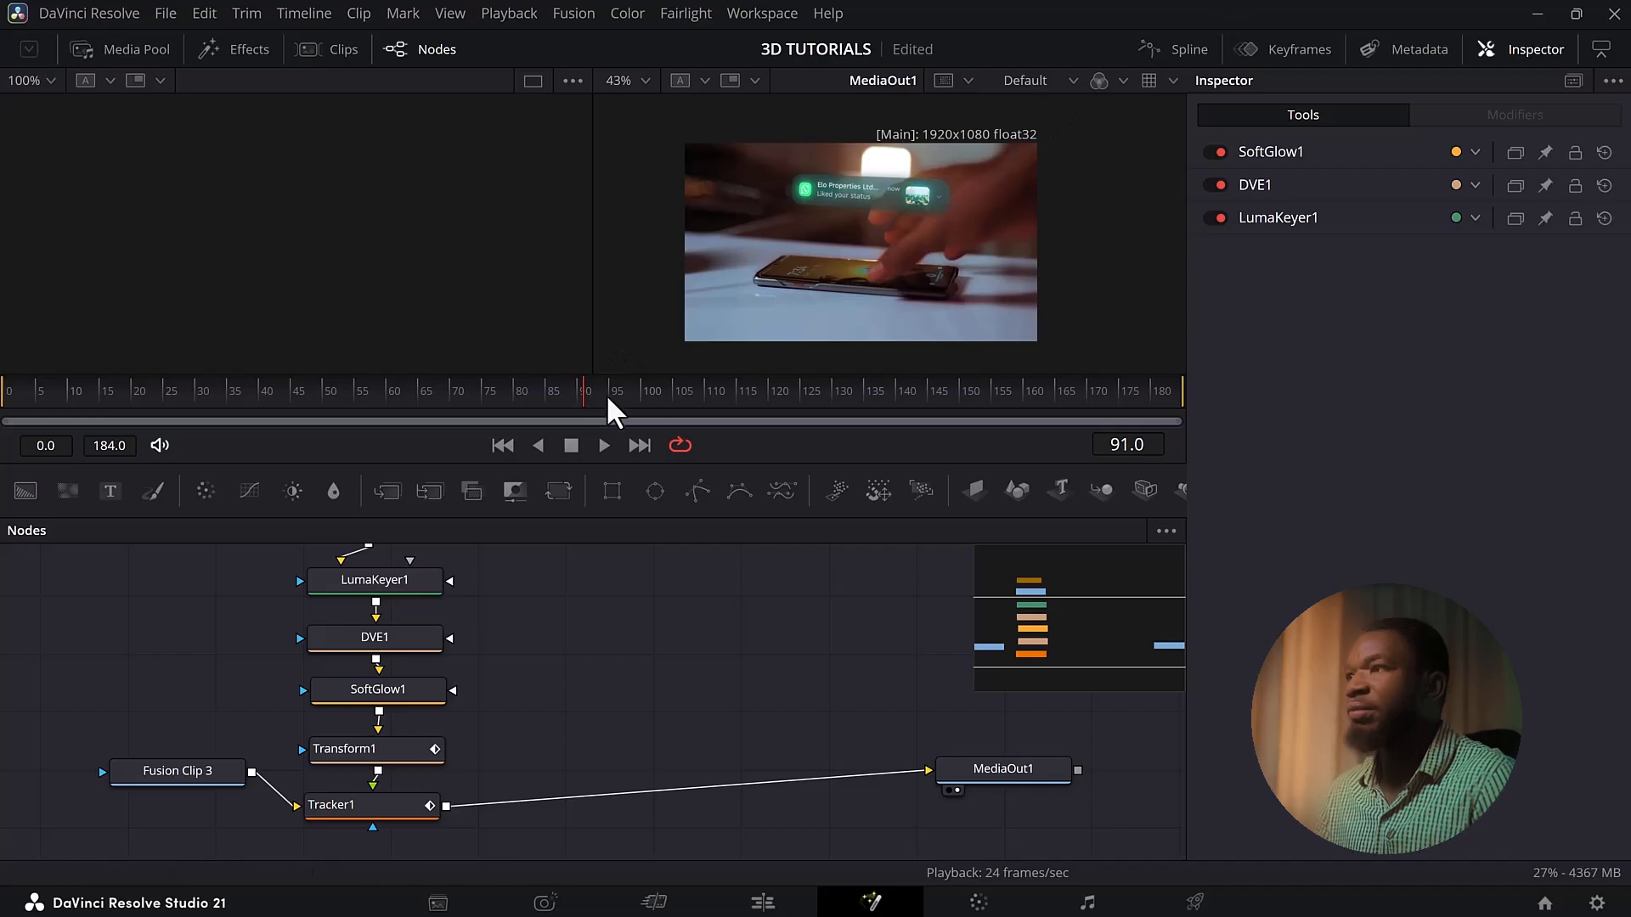
left_click_drag(605, 394, 643, 395)
left_click(197, 768)
left_click_drag(176, 767, 169, 780)
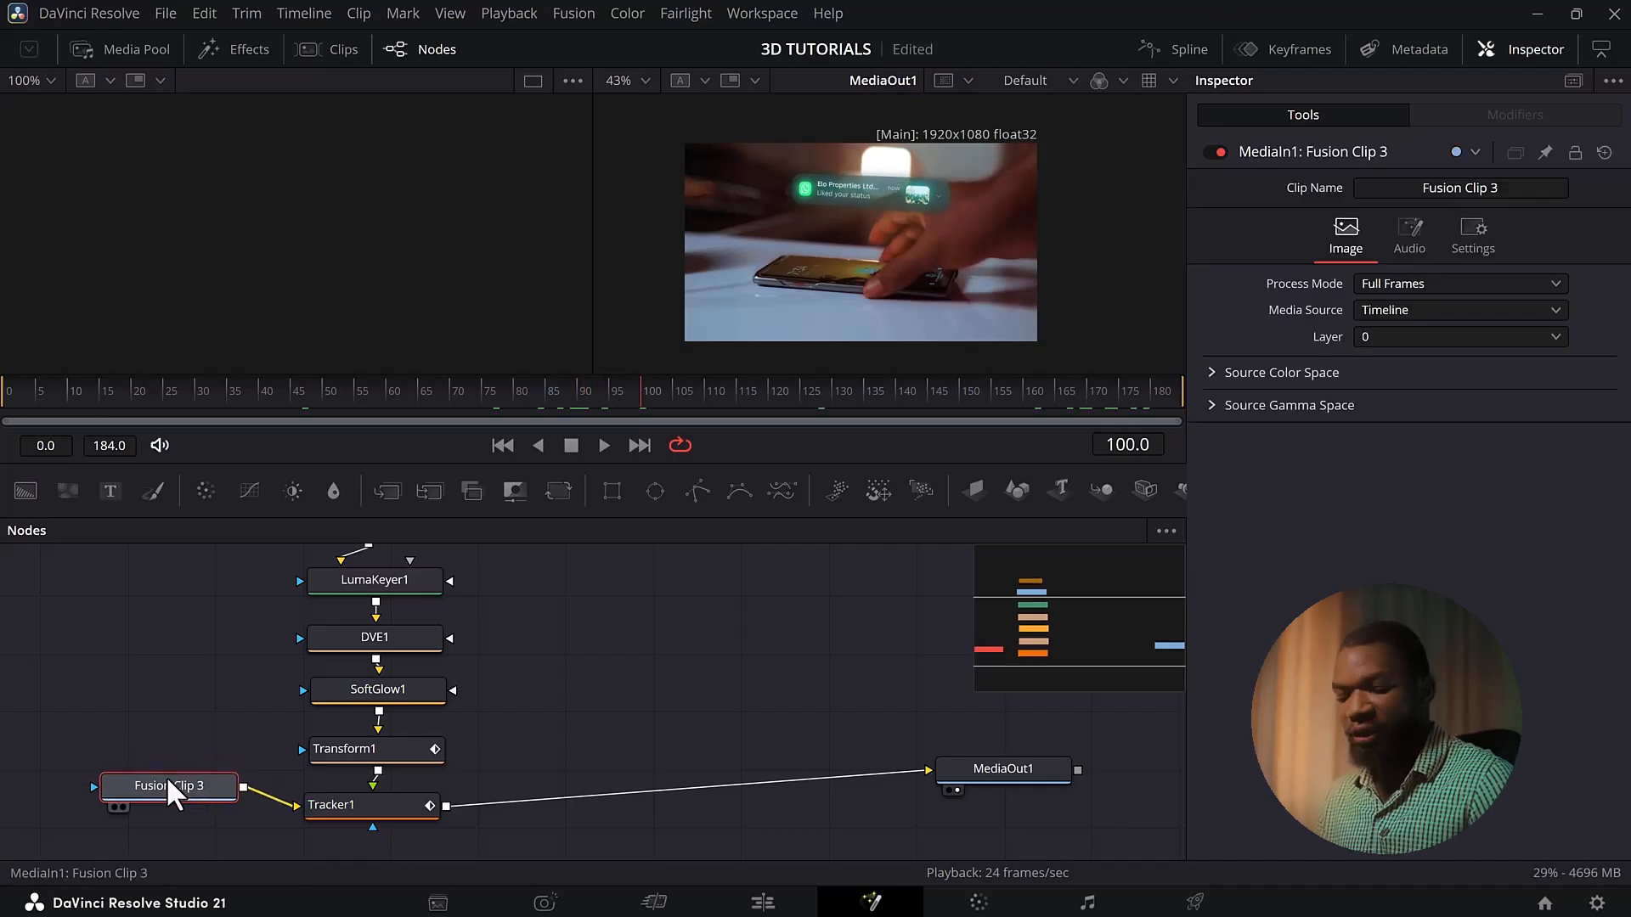
key("ctrl+c")
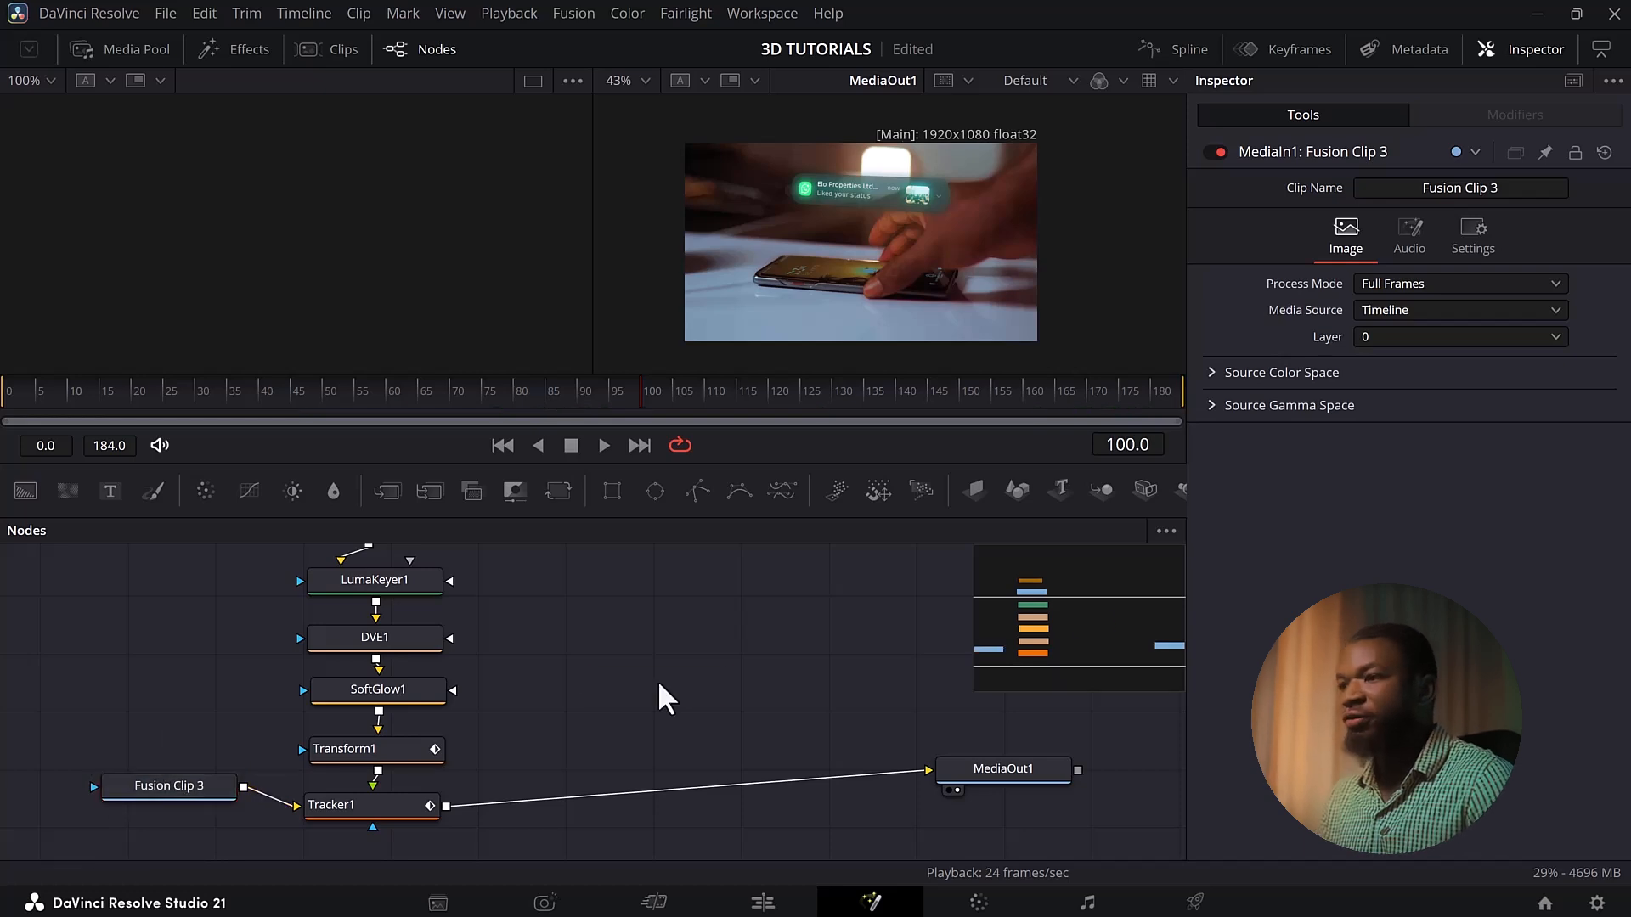
key("ctrl+v")
Merge the copied Fusion Clip 3 over the Tracker1 output before MediaOut1, and place the copy above Merge1
left_click_drag(656, 681, 624, 787)
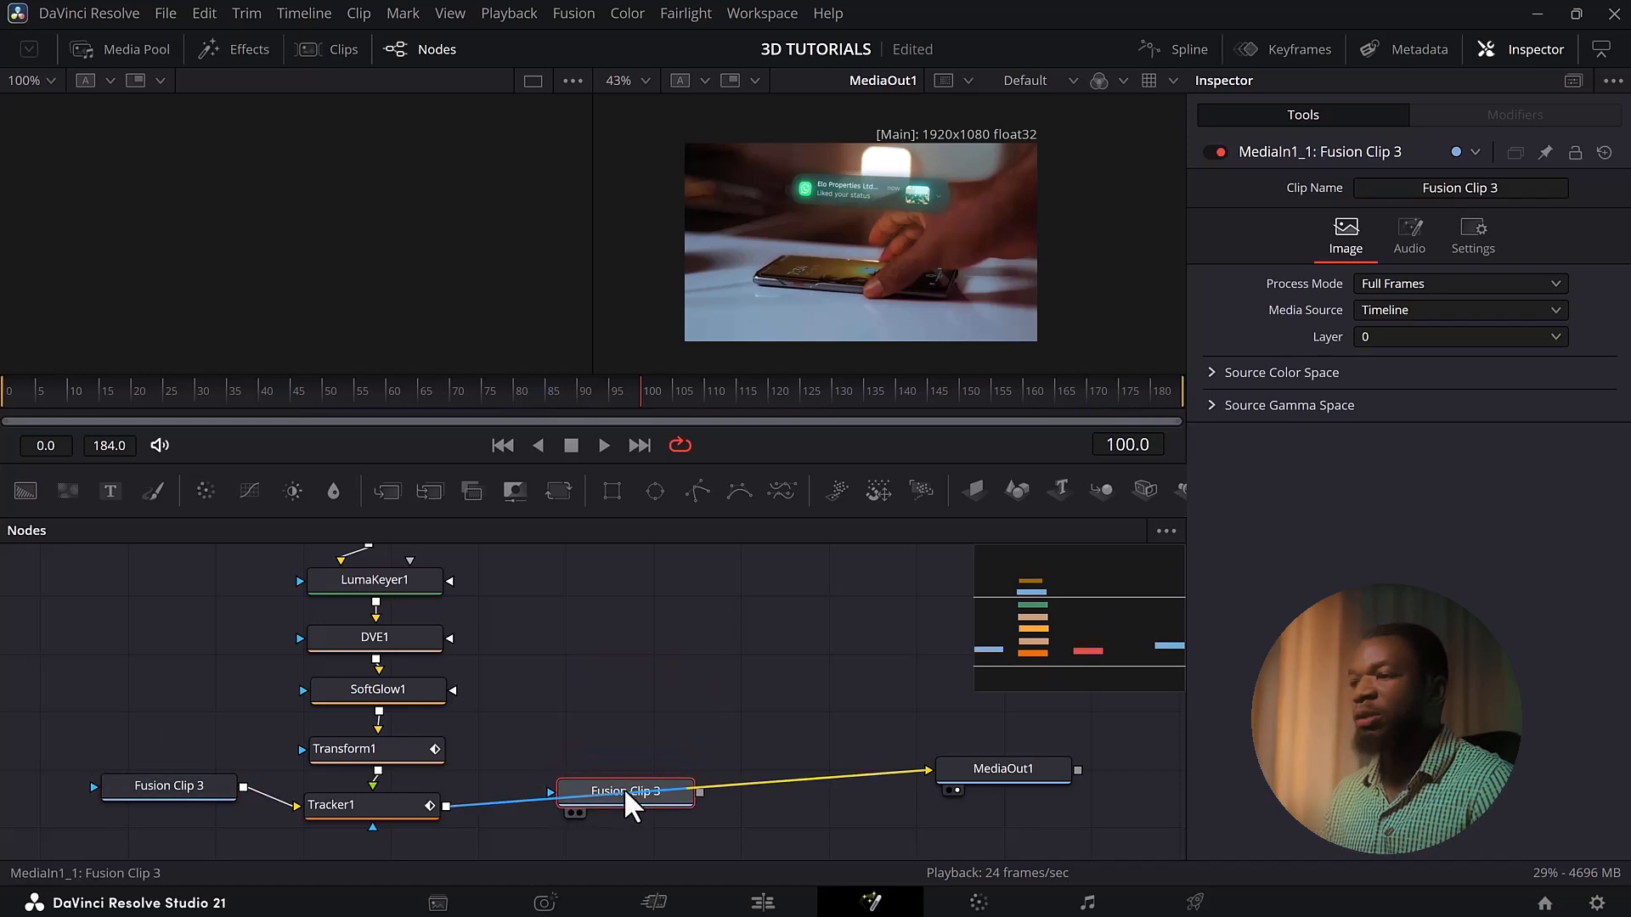
mouse_move(623, 787)
left_mouse_down()
mouse_move(649, 768)
mouse_move(649, 788)
left_mouse_up()
left_click(619, 753)
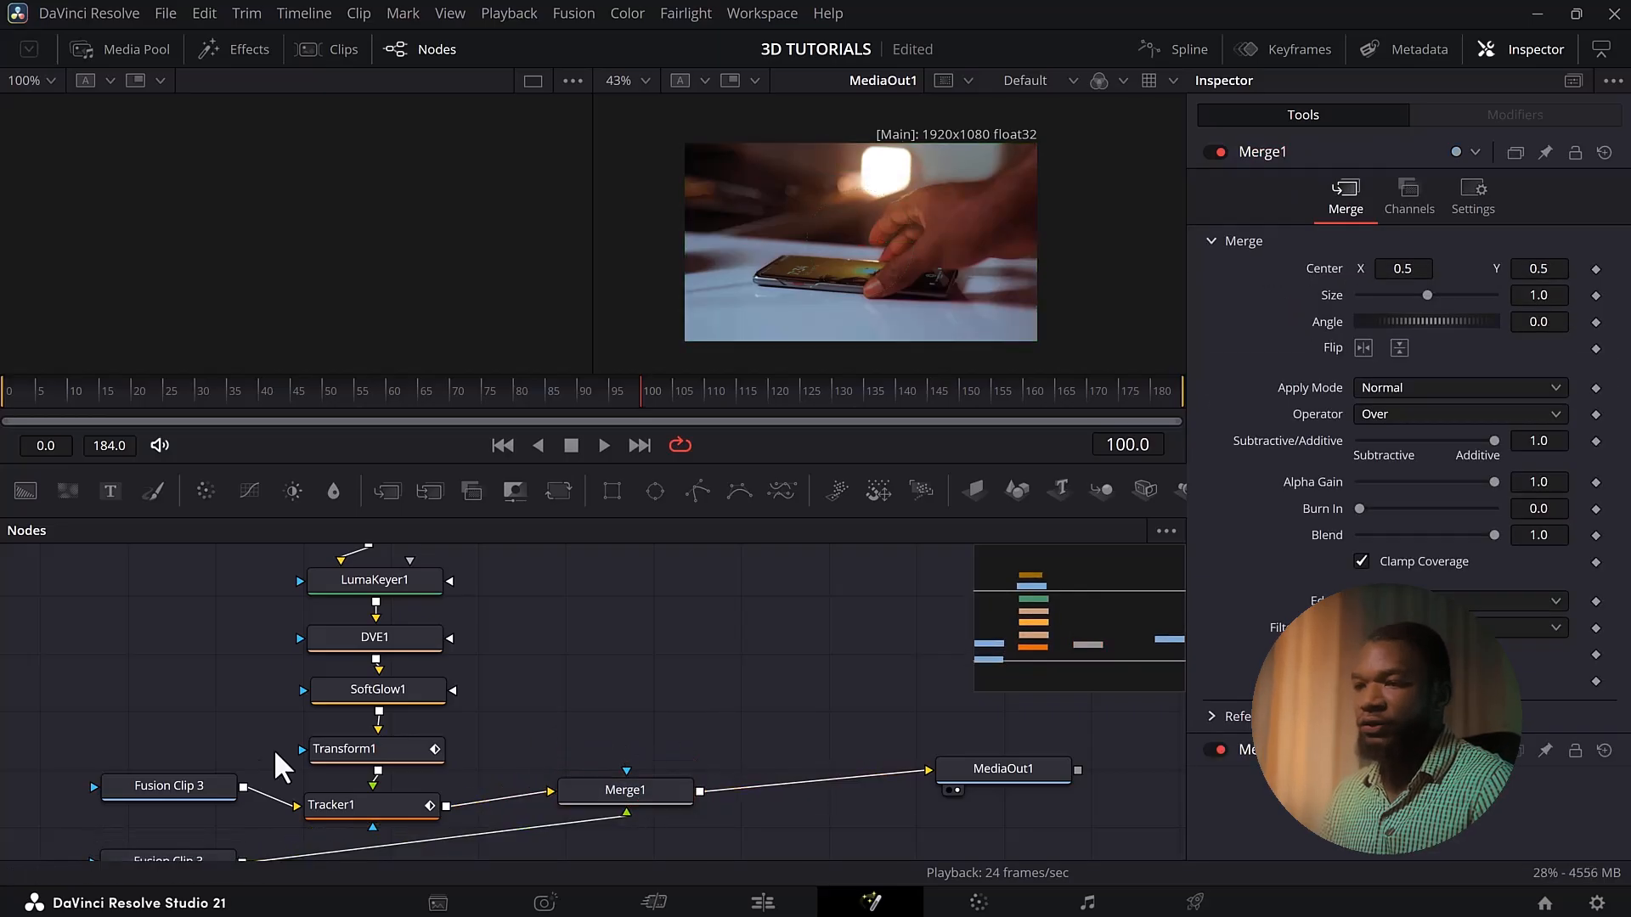
left_click_drag(211, 851, 652, 627)
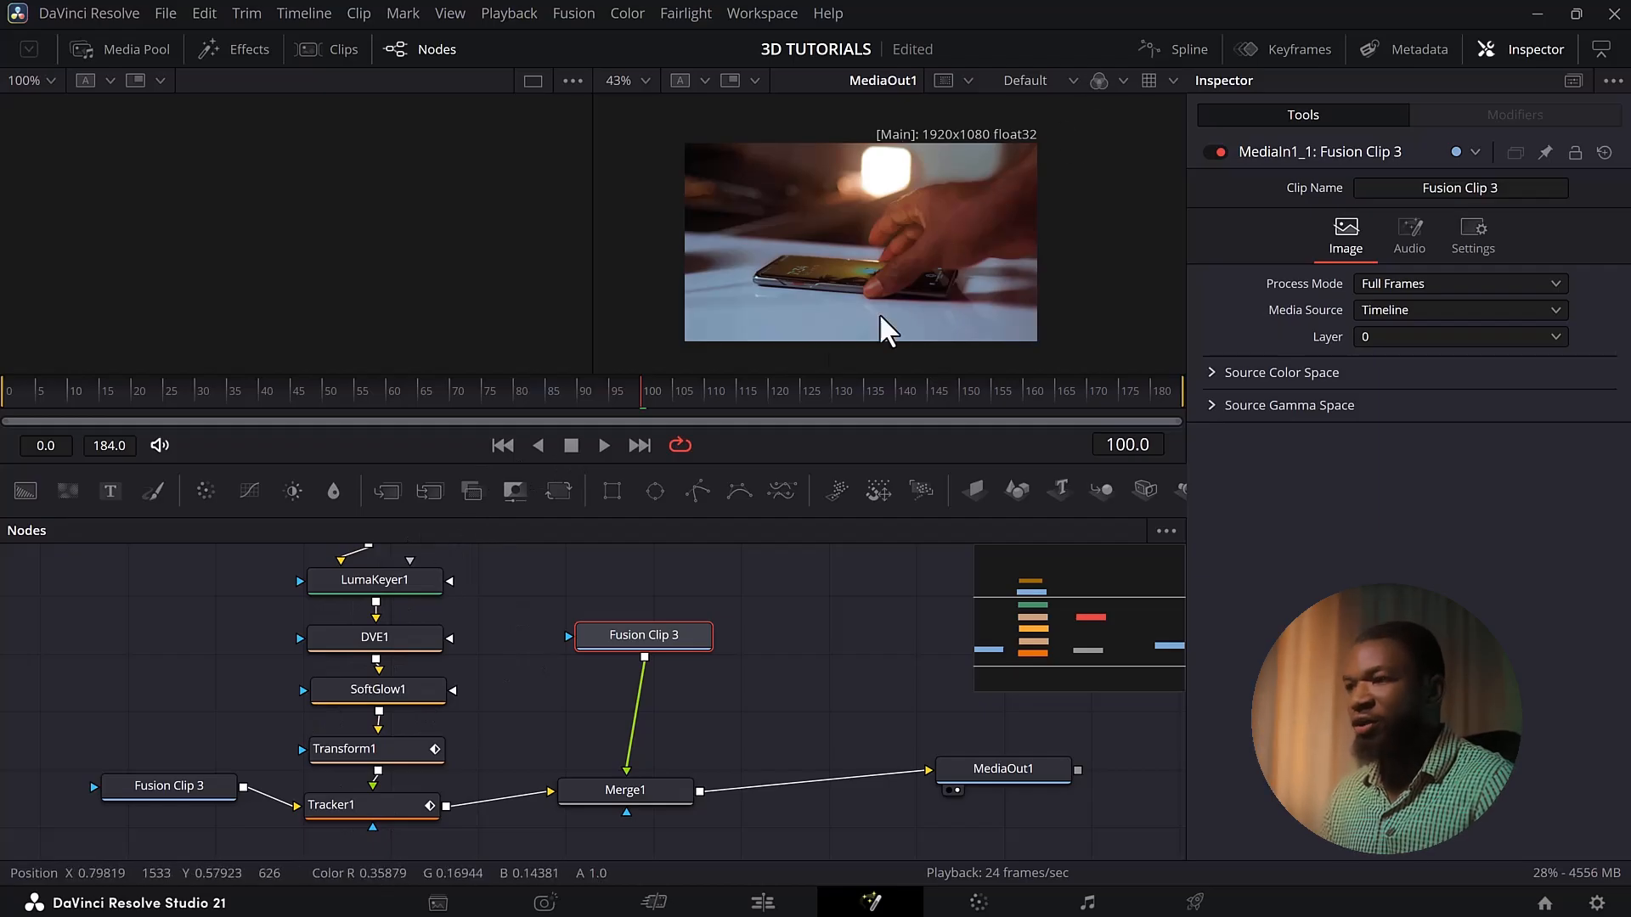
Add a Magic Mask node between the copied Fusion Clip 3 and Merge1
mouse_move(669, 634)
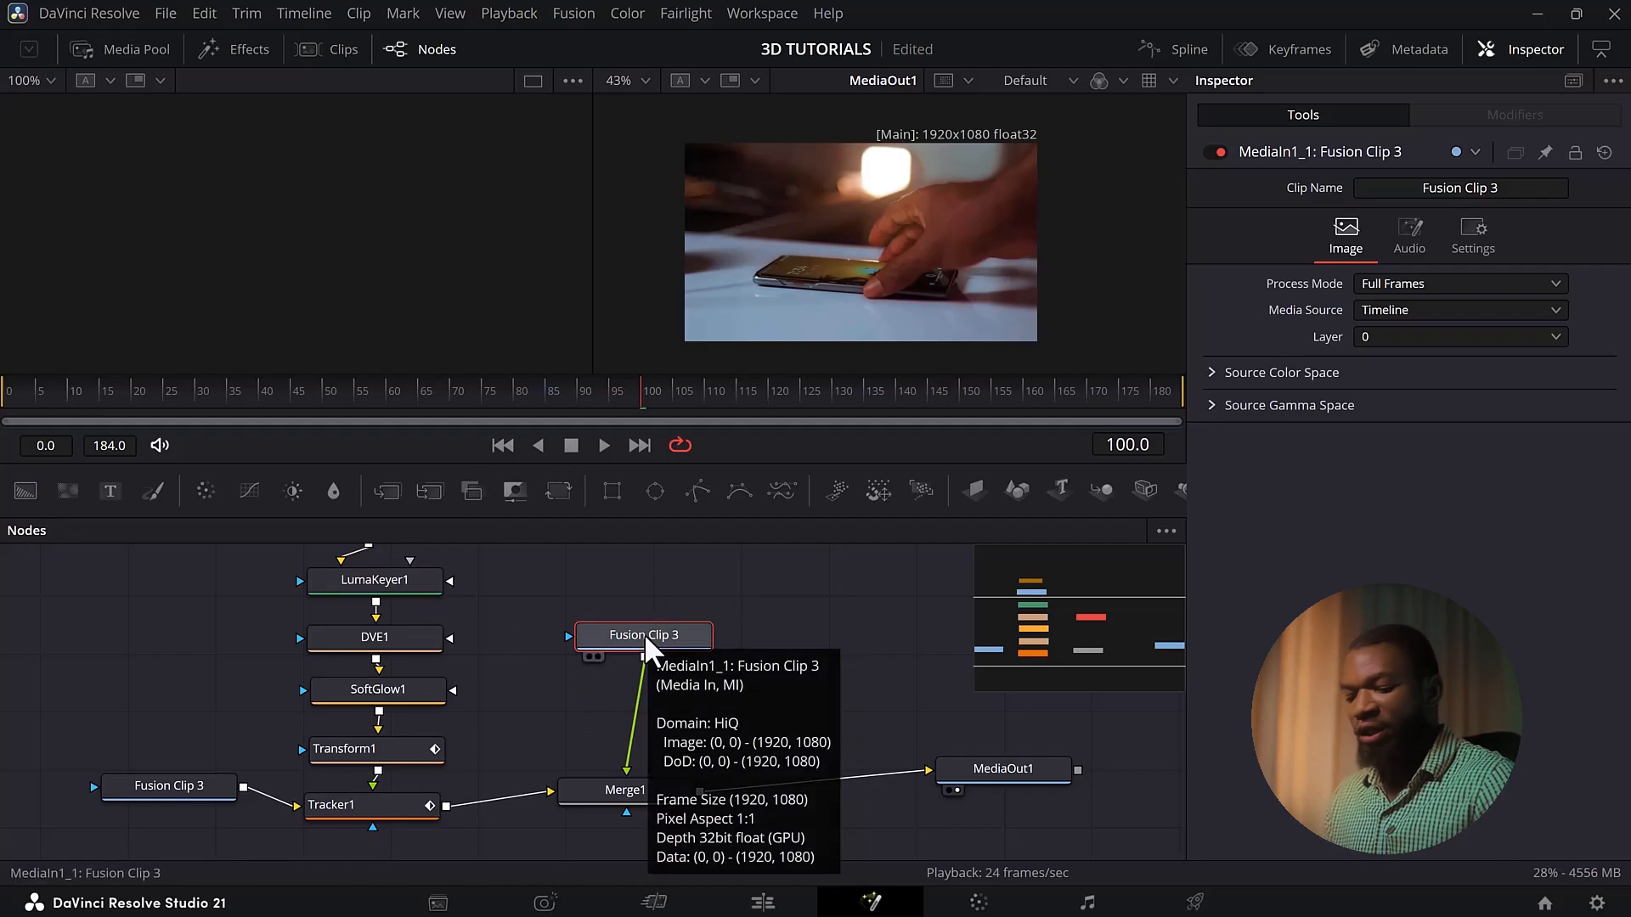
key("shift+space")
type("trans")
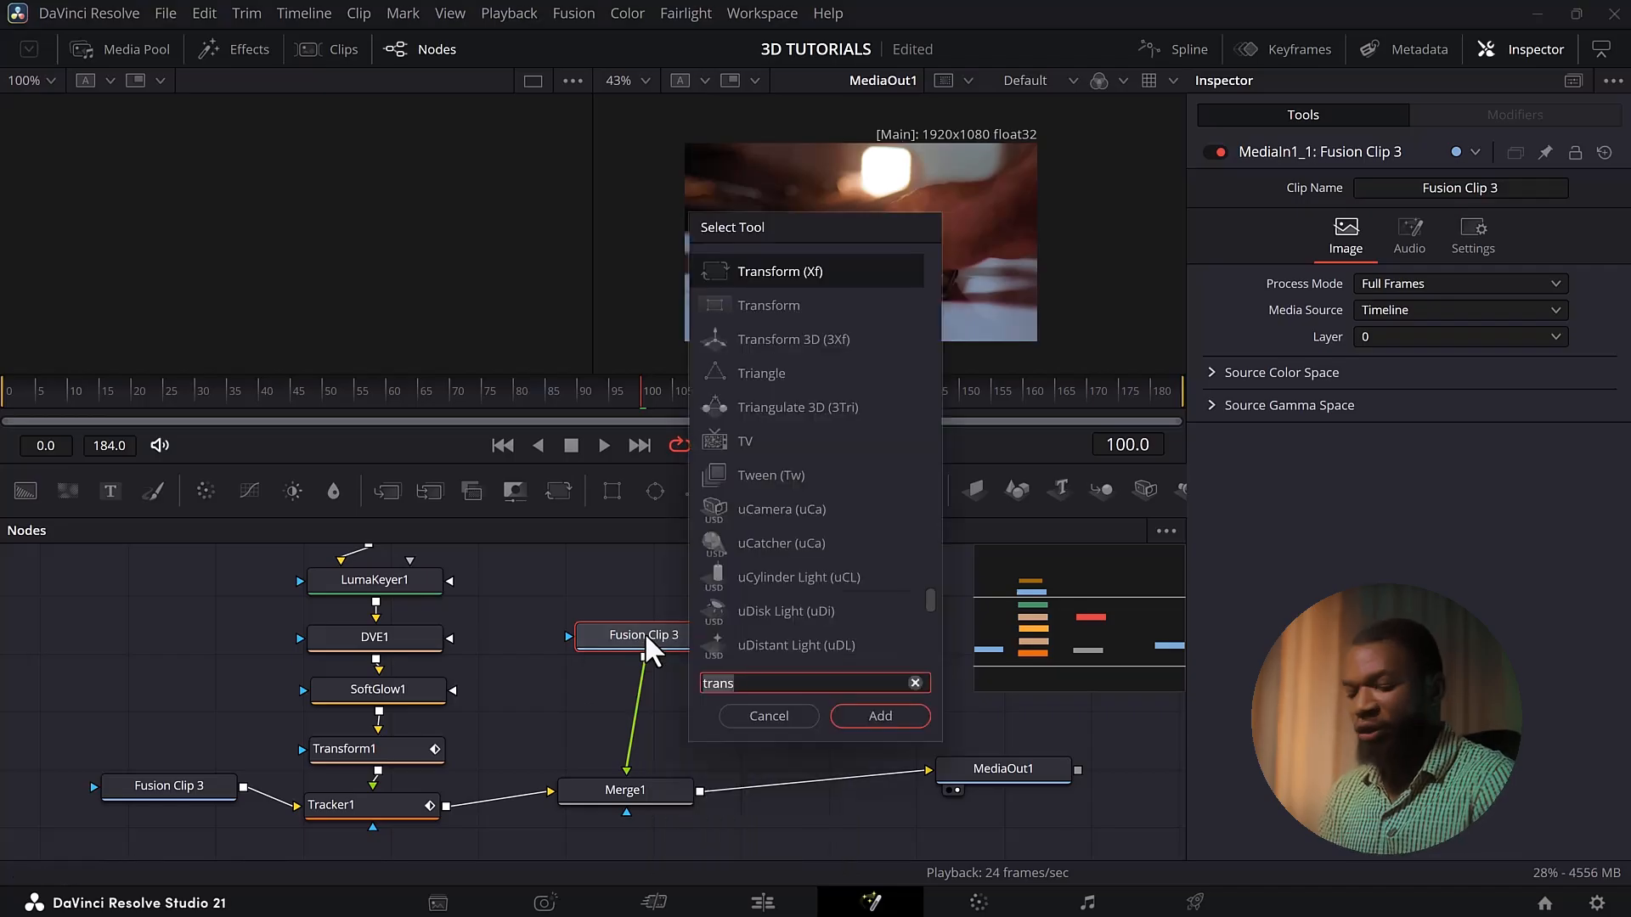
key("BackSpace")
key("BackSpace")
key("BackSpace")
key("BackSpace")
key("BackSpace")
type("magi")
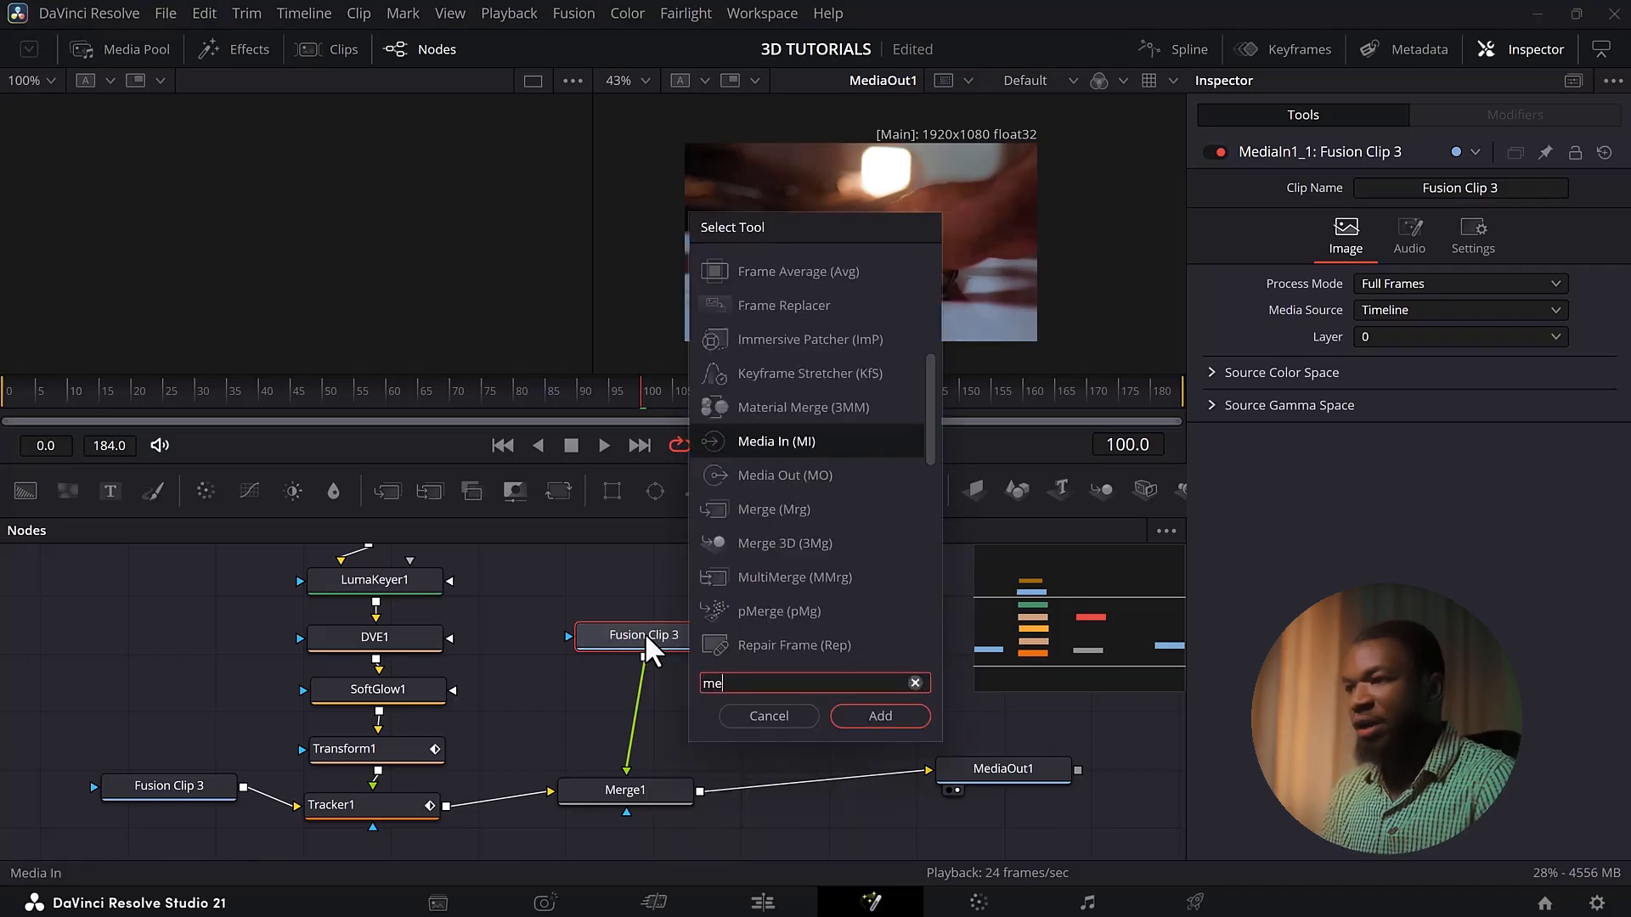
left_click(877, 718)
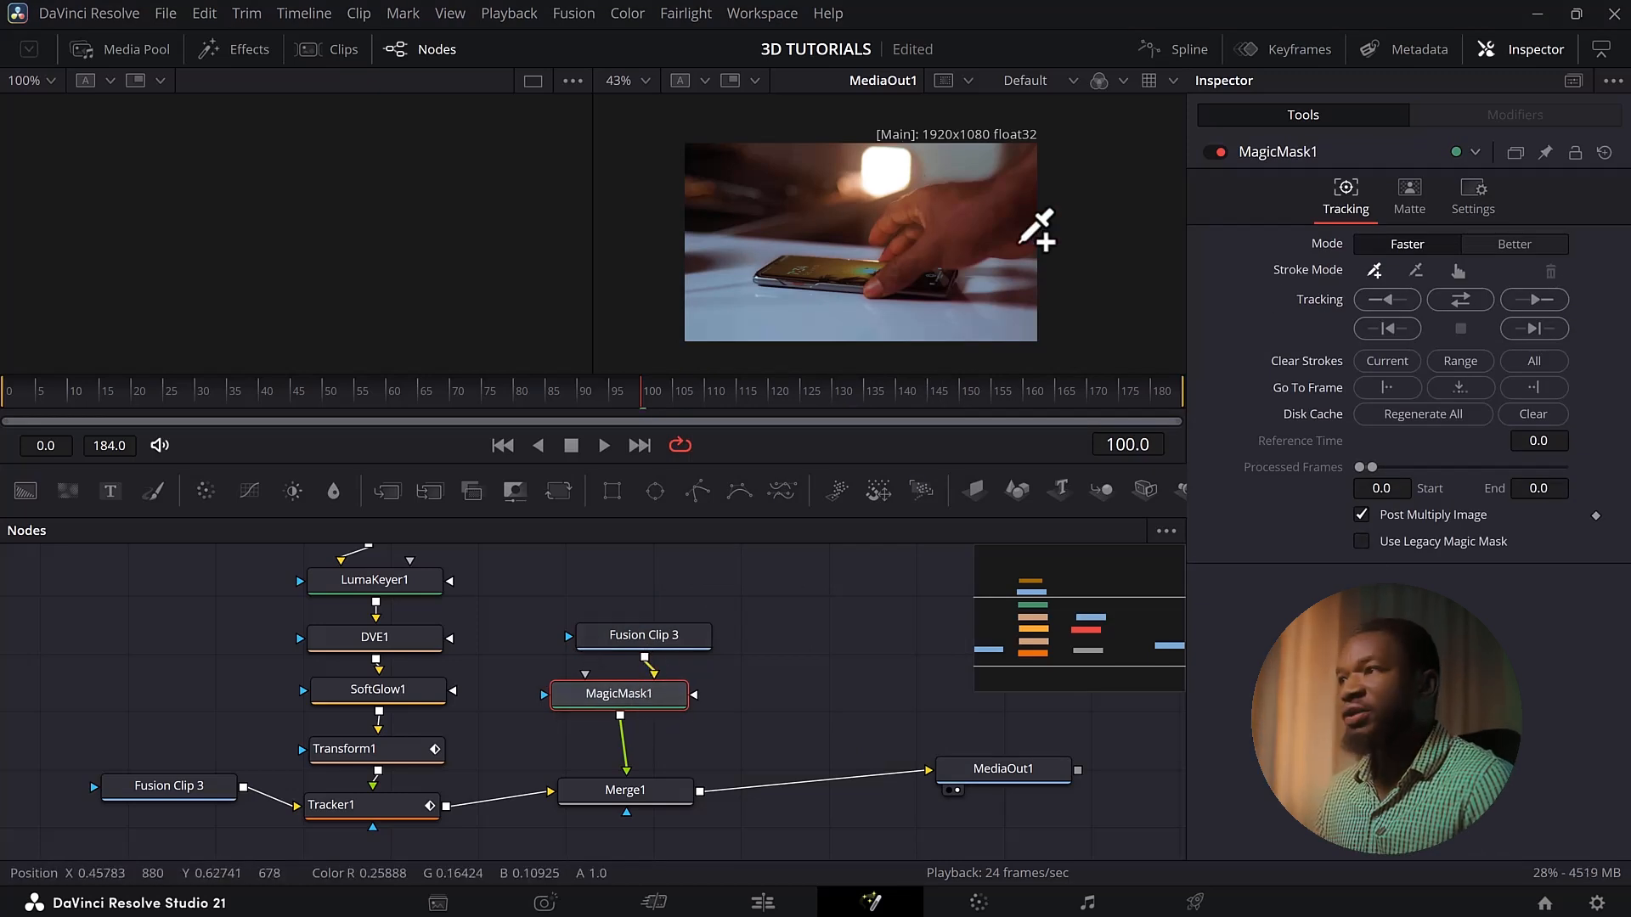
Mask the hand and phone at frame 100 with strokes, using Legacy Magic Mask in Better mode
left_click(1363, 542)
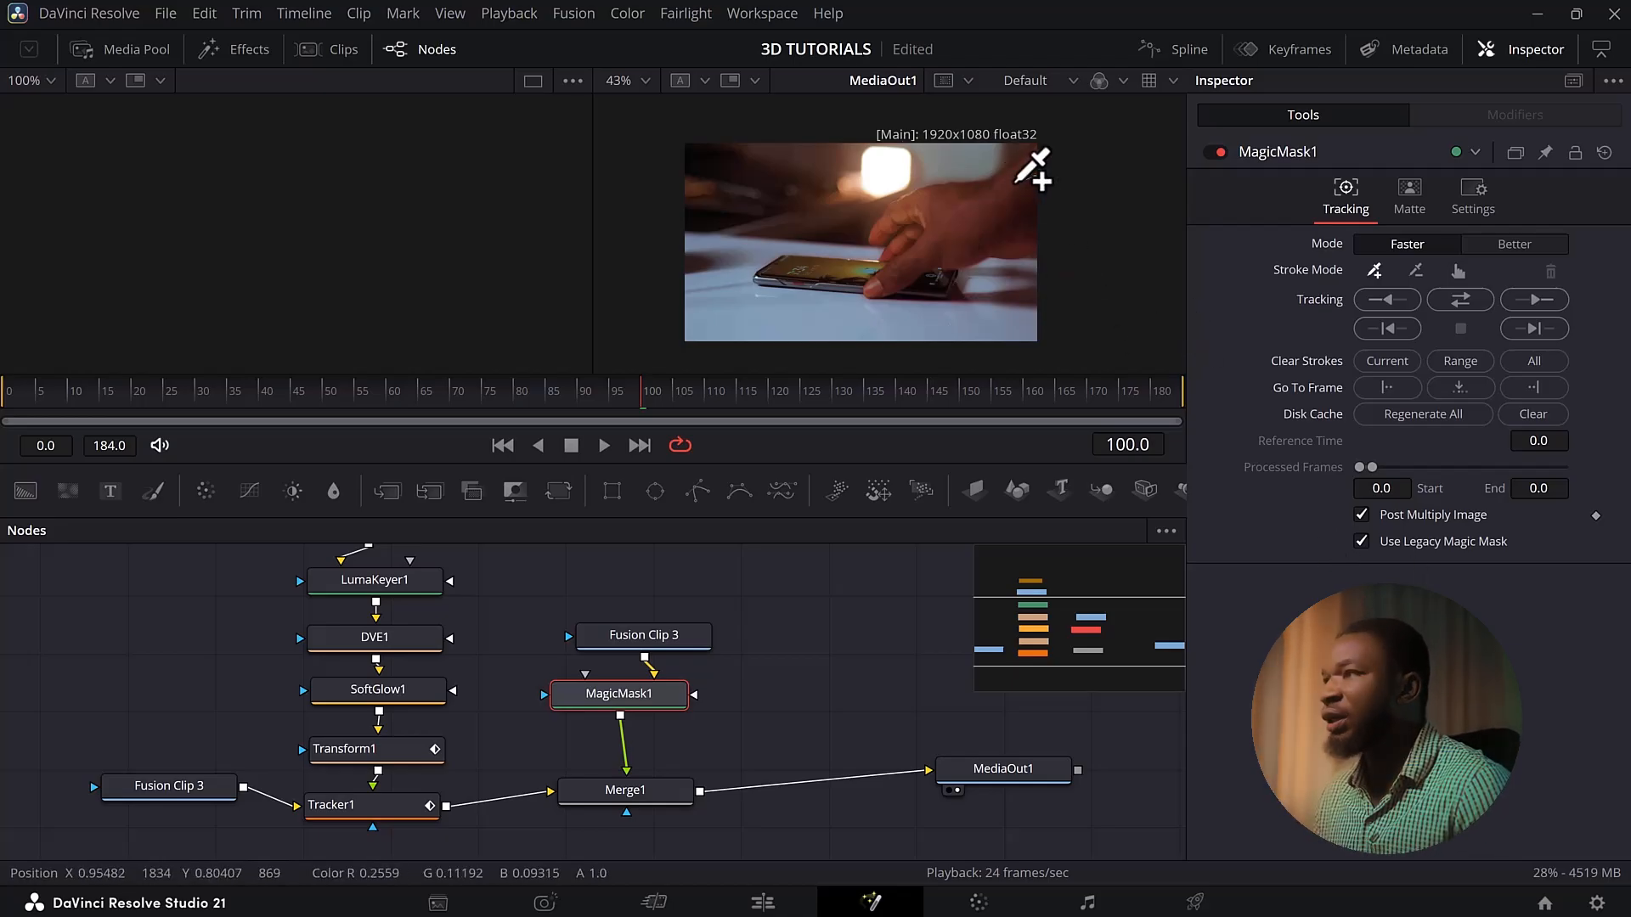
mouse_move(1038, 175)
left_mouse_down()
mouse_move(964, 220)
mouse_move(888, 223)
left_mouse_up()
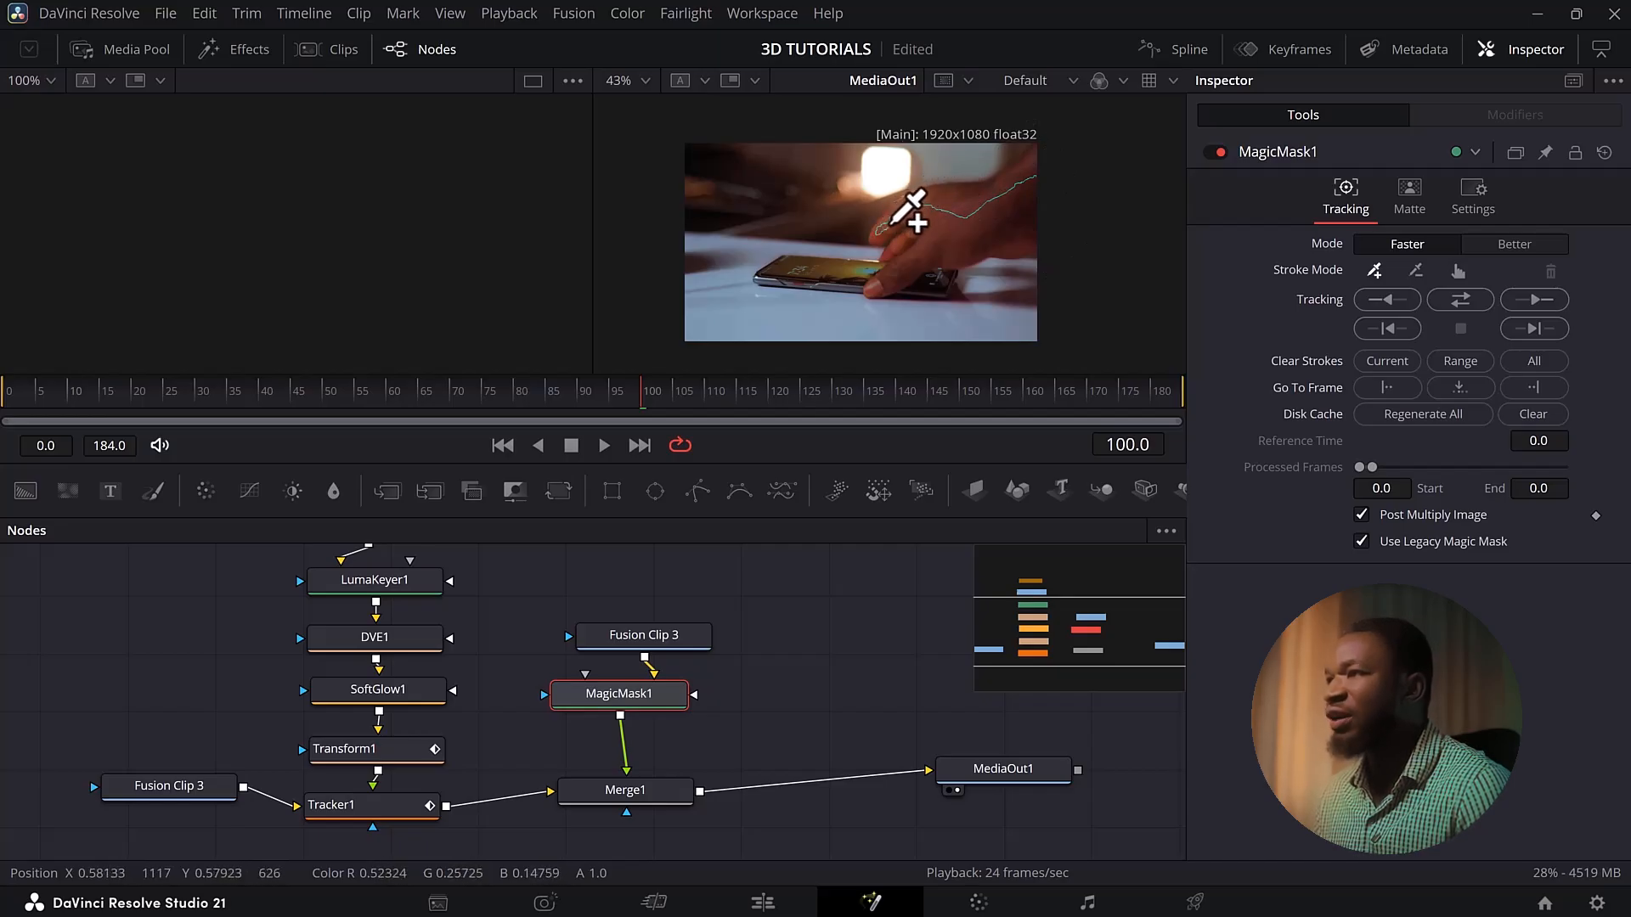
mouse_move(898, 249)
left_mouse_down()
mouse_move(960, 234)
mouse_move(915, 261)
mouse_move(1015, 231)
mouse_move(1038, 215)
mouse_move(1045, 169)
mouse_move(1018, 210)
left_mouse_up()
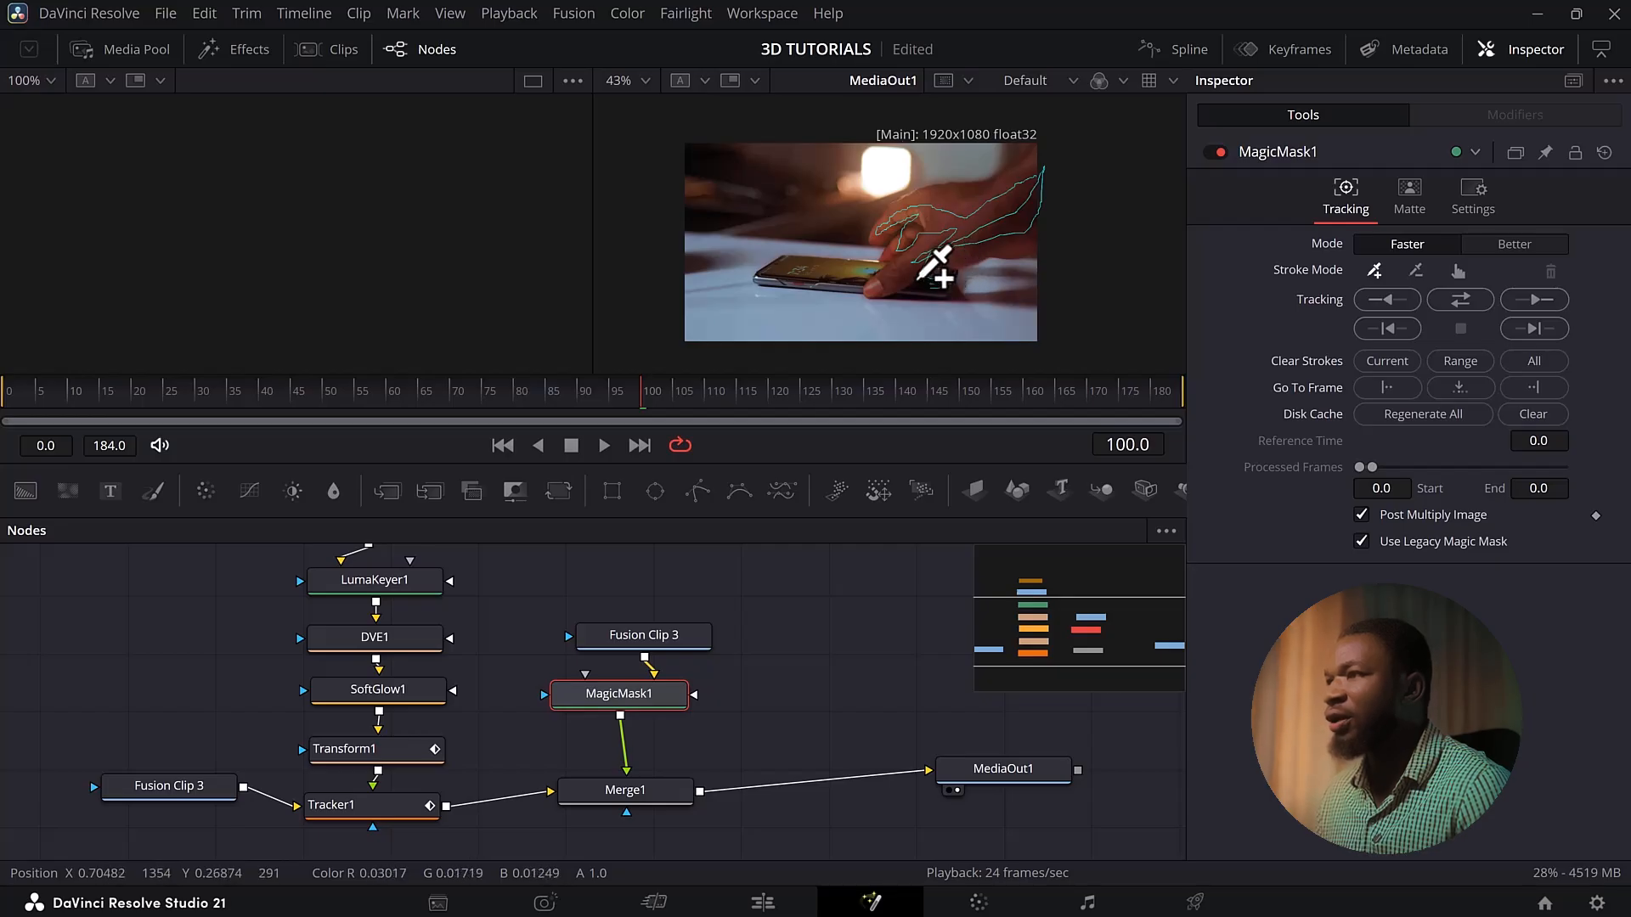
mouse_move(904, 283)
left_mouse_down()
mouse_move(775, 262)
mouse_move(769, 277)
mouse_move(866, 269)
left_mouse_up()
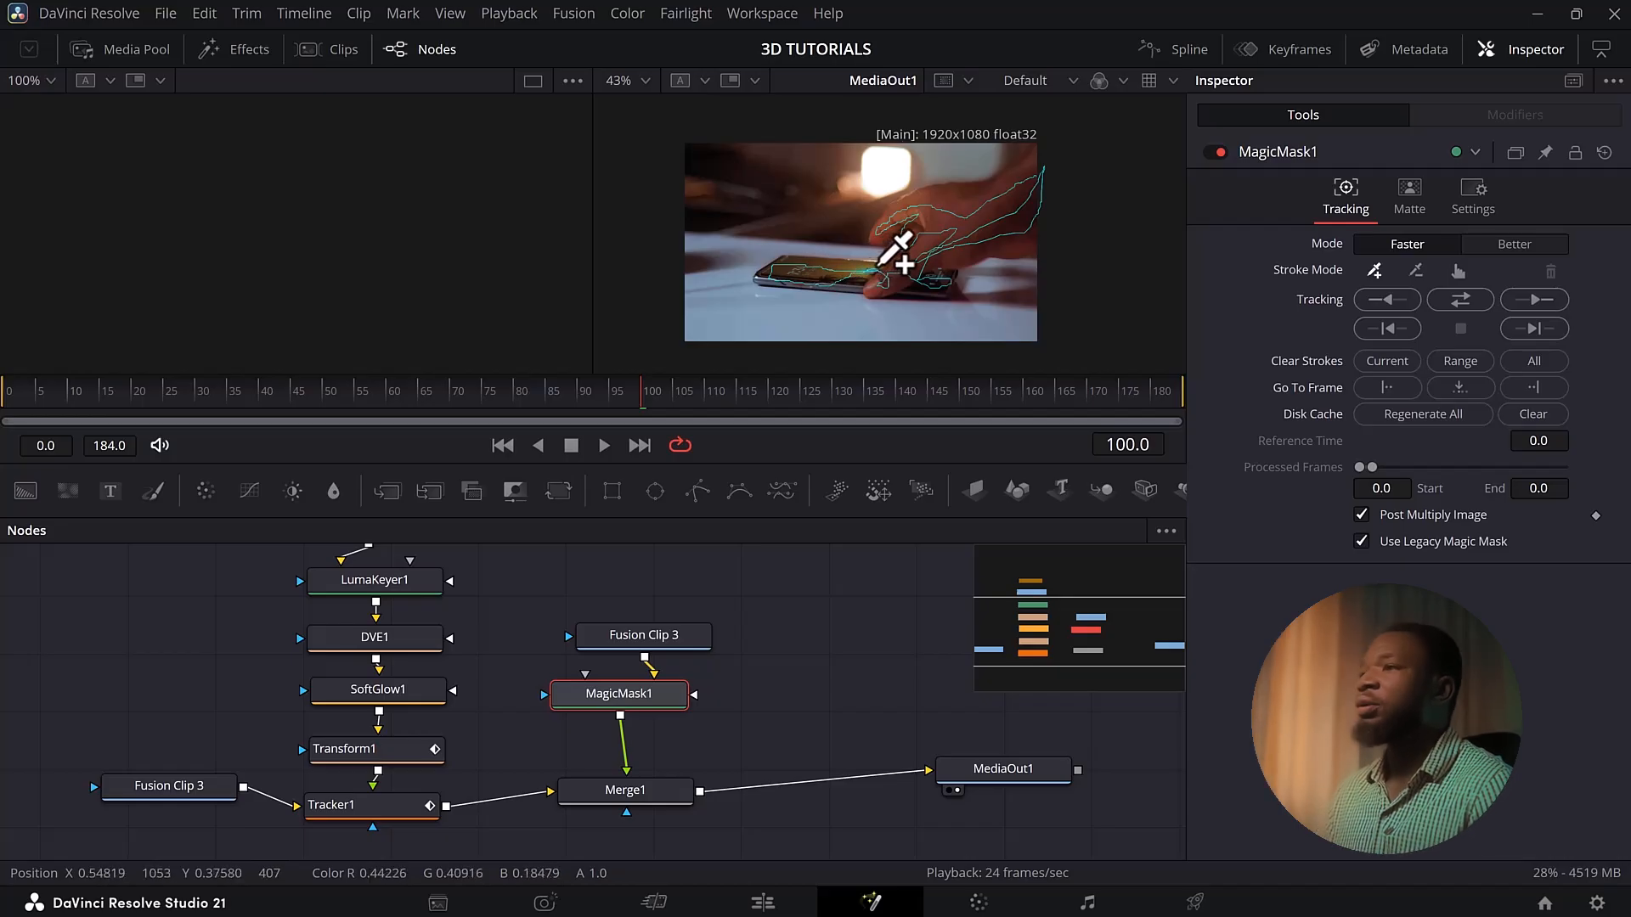
left_click_drag(903, 265, 903, 263)
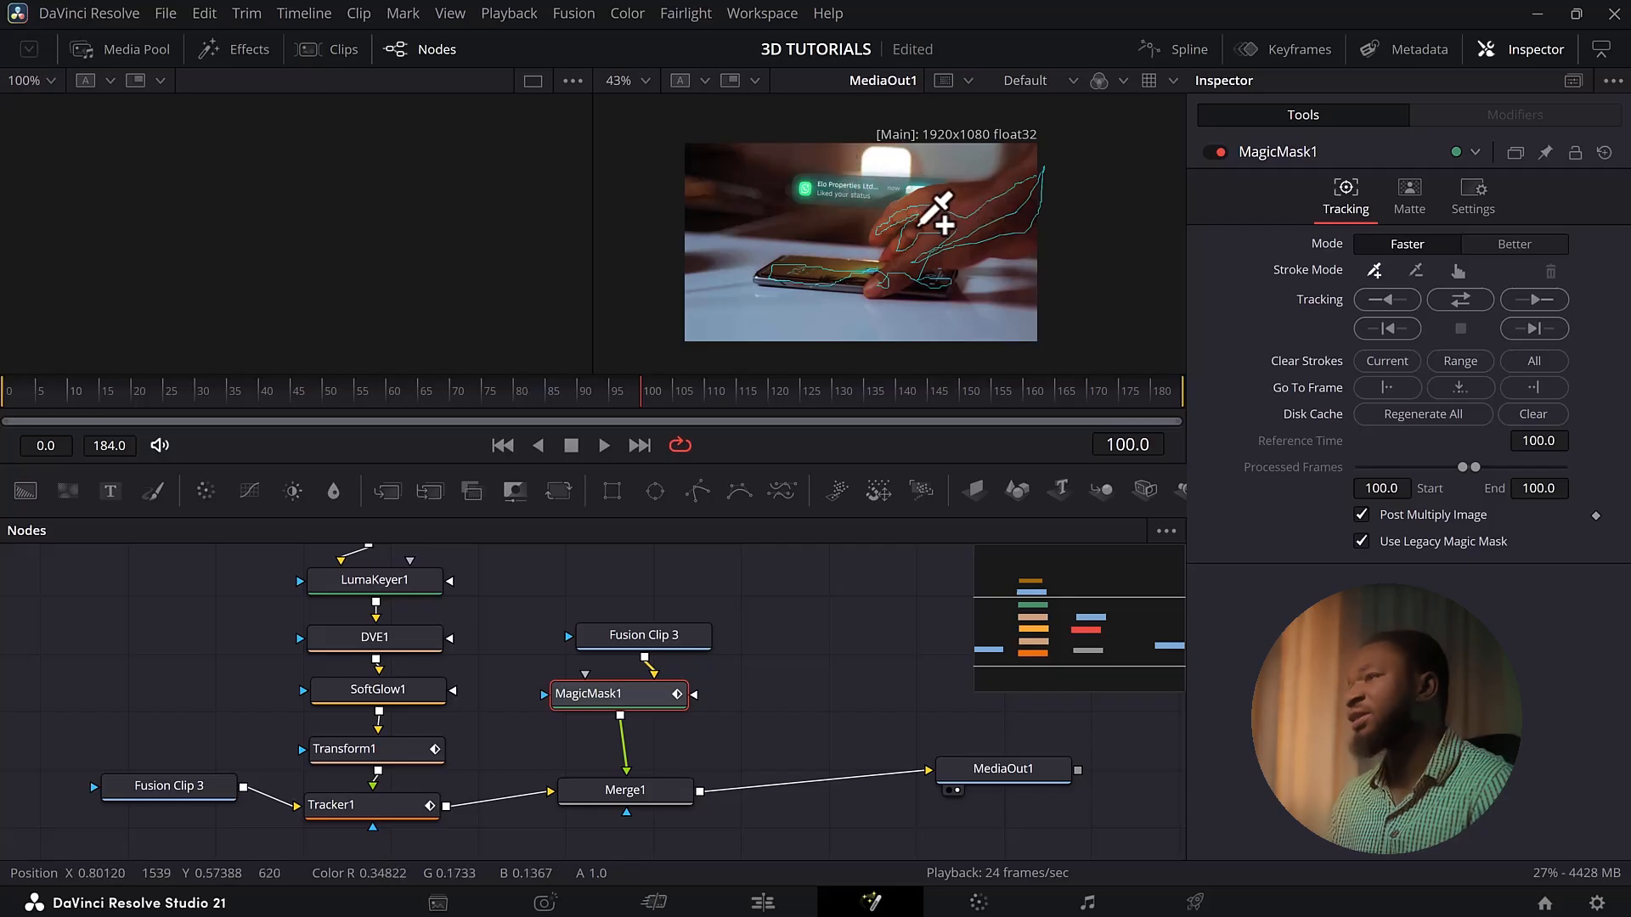
left_click(1535, 241)
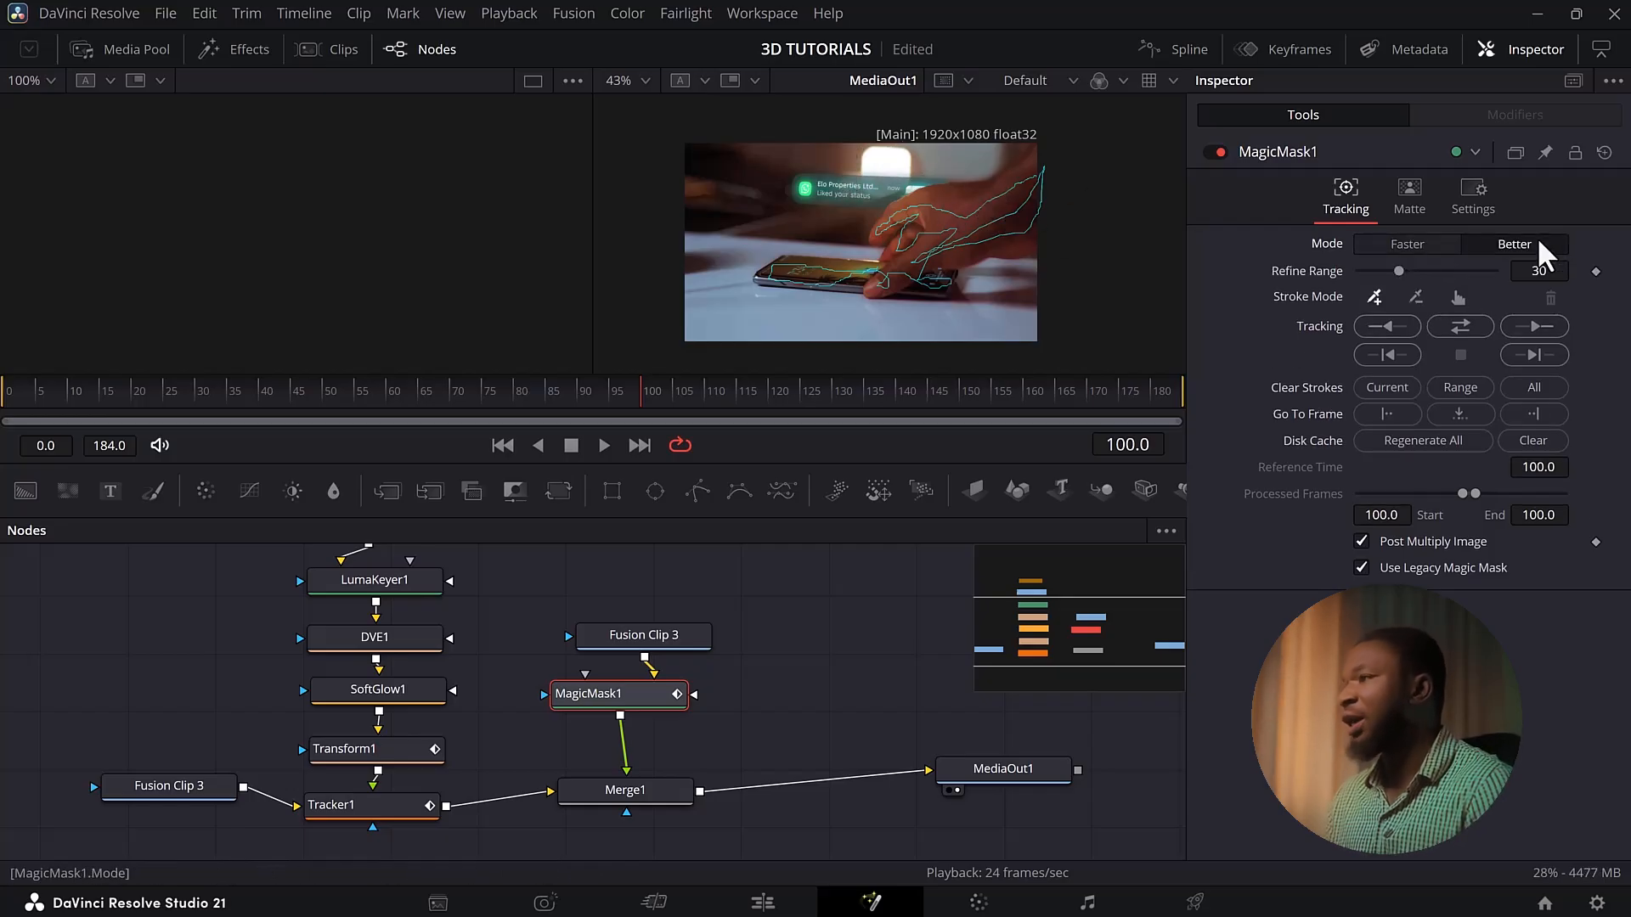
Track the Magic Mask in both directions across frames 0 to 184 and play back the masked composite
left_click(1451, 327)
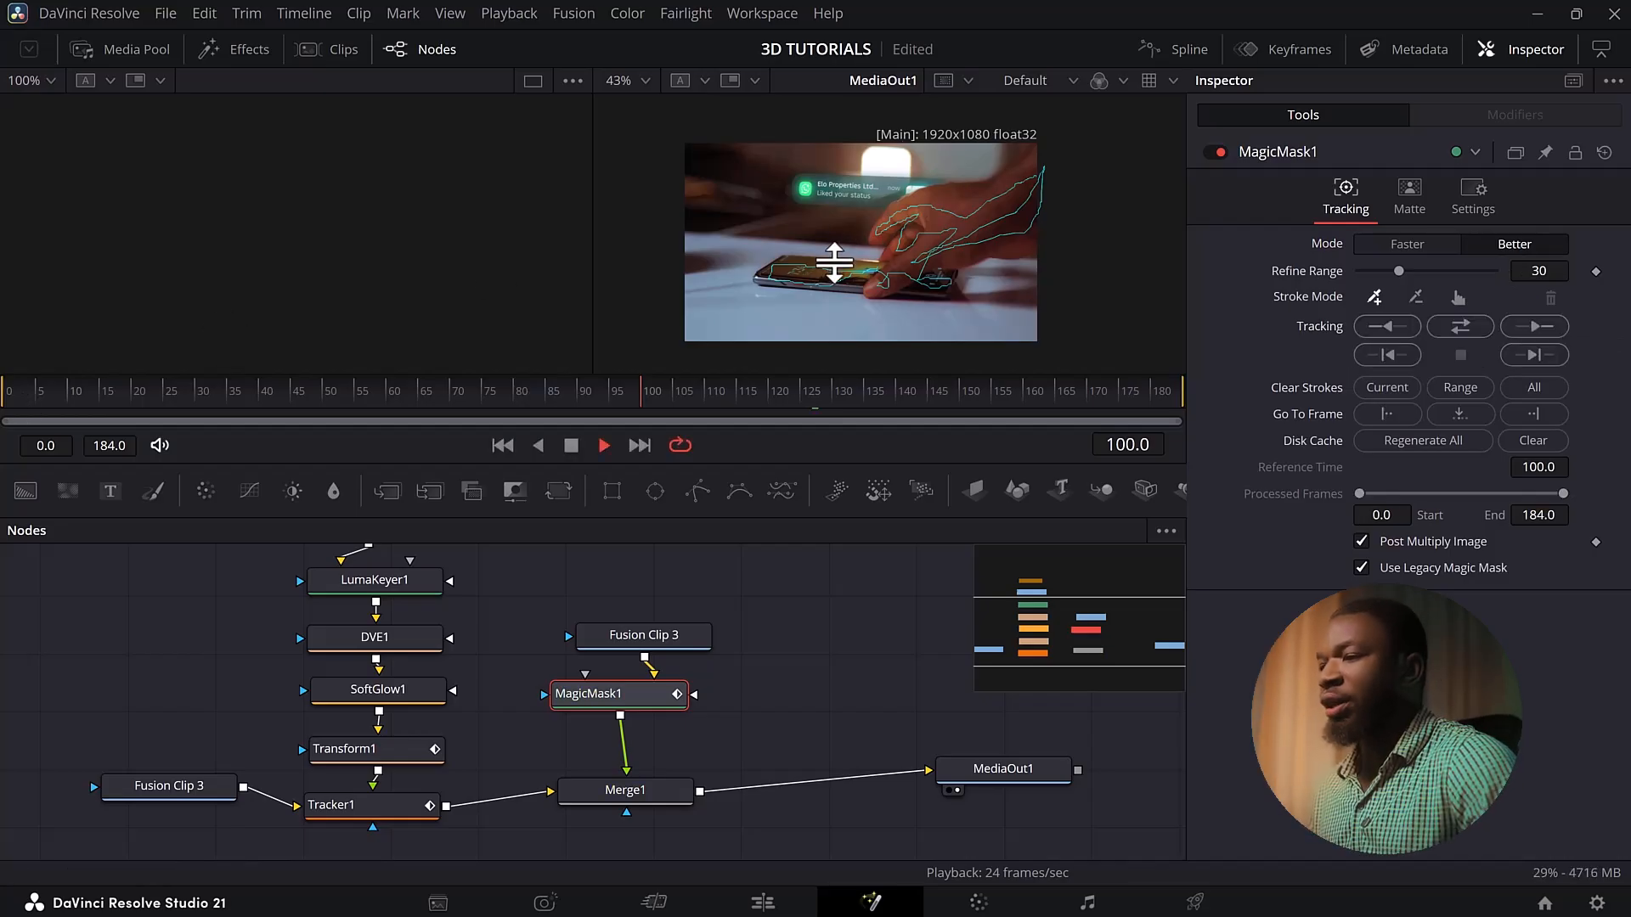
key("space")
key("space")
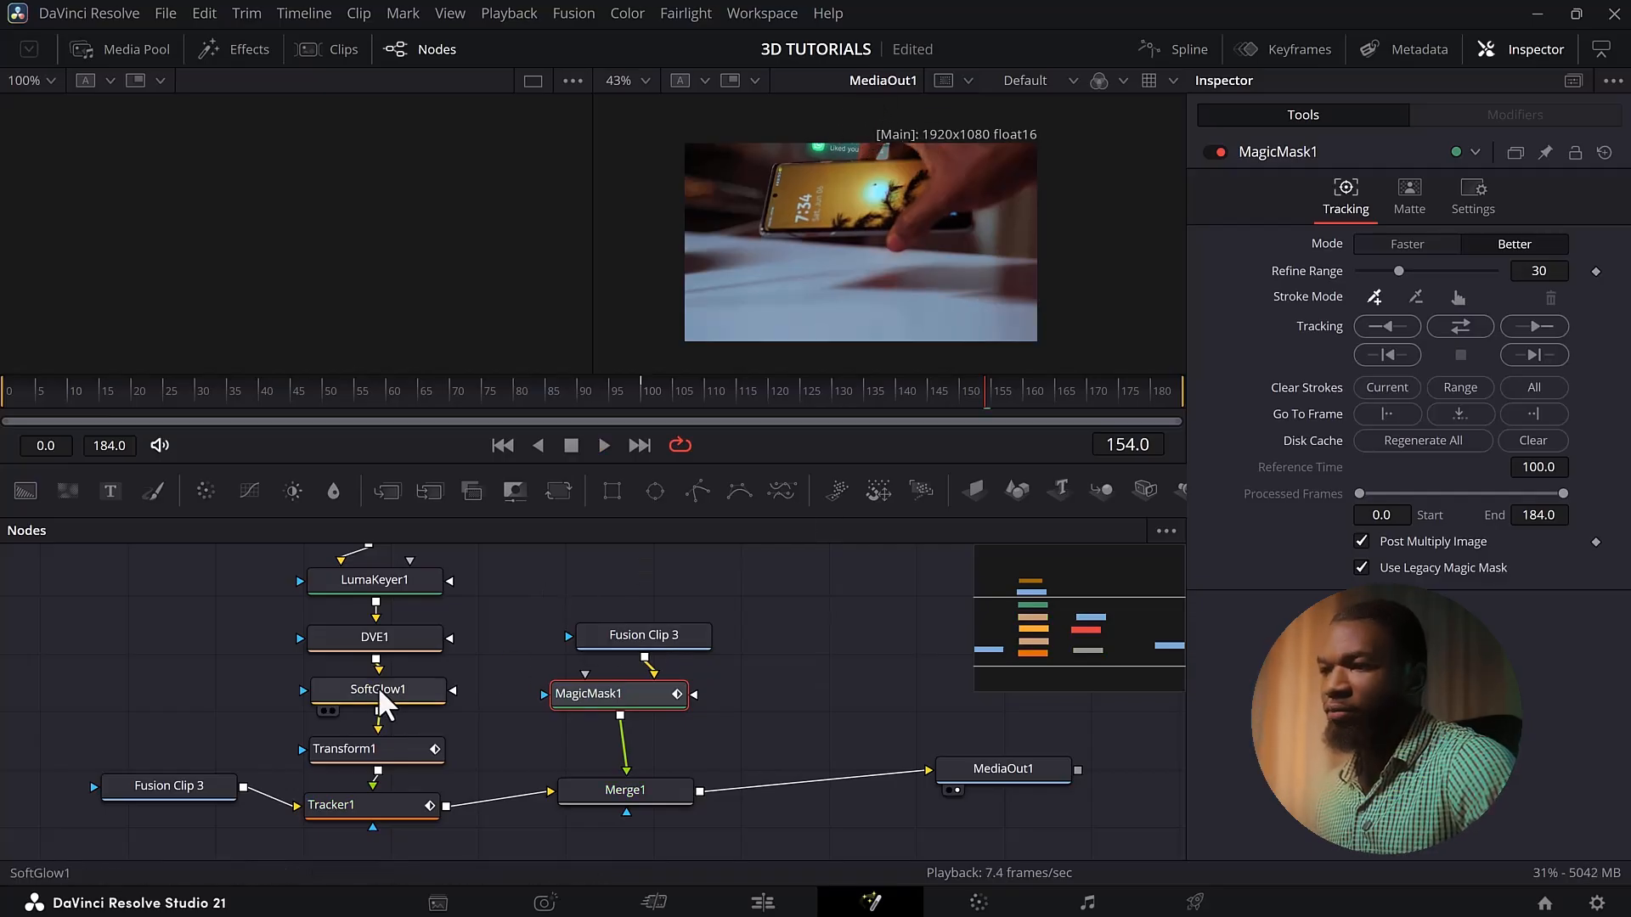
Check the Transform1 node's animation and review the finished composite full screen from the start of the Edit timeline
left_click(369, 748)
left_click(418, 391)
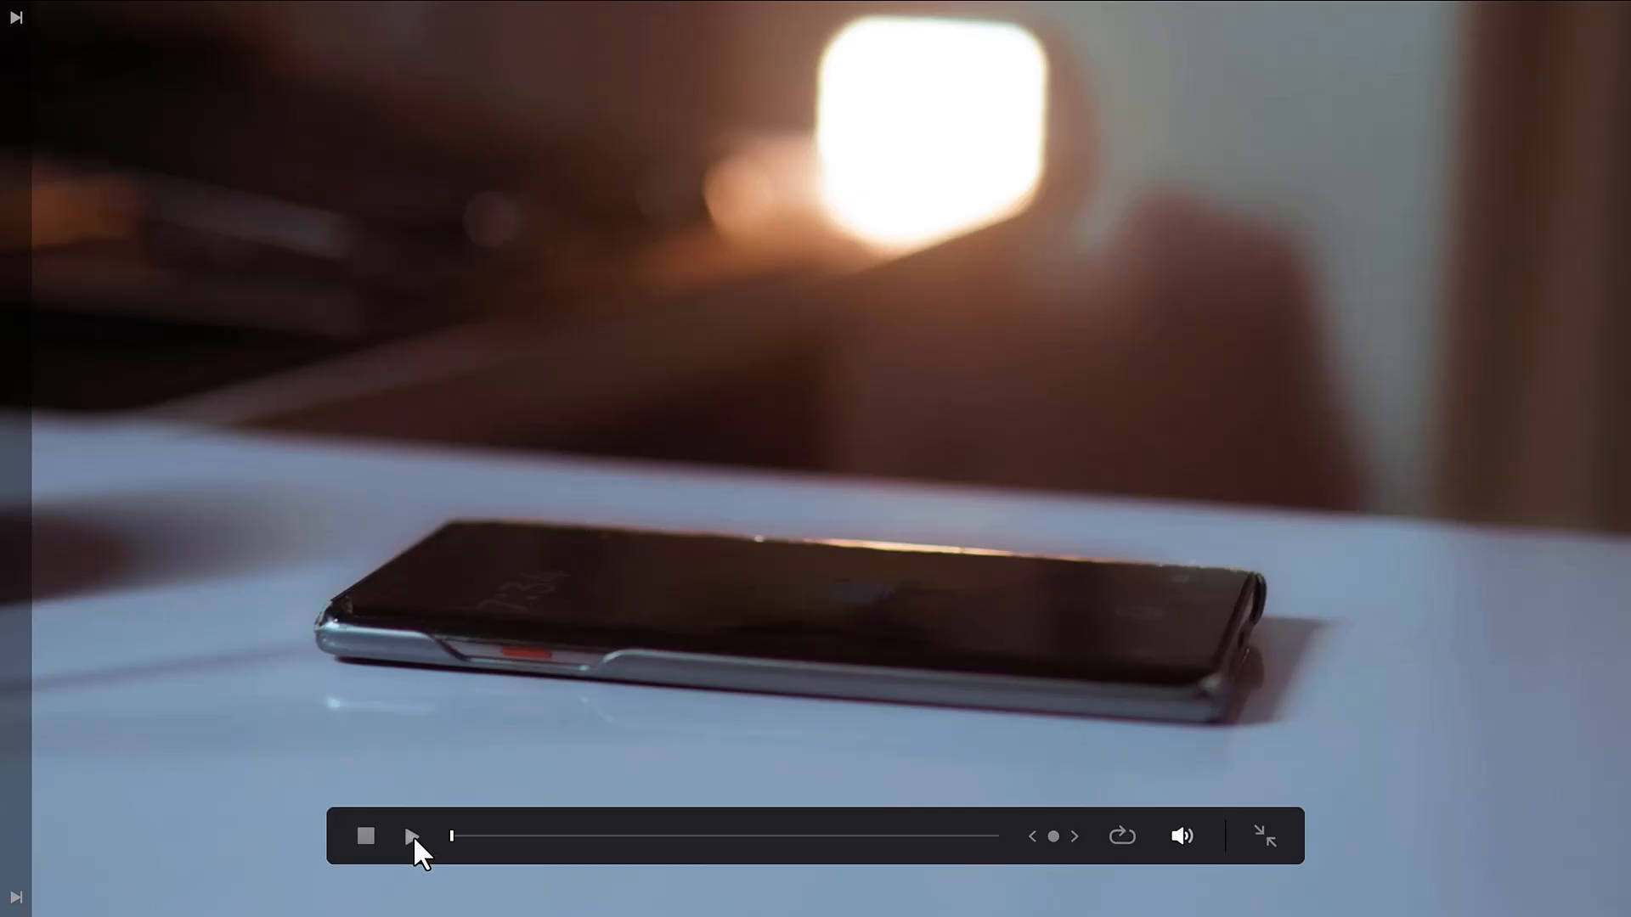
left_click(413, 834)
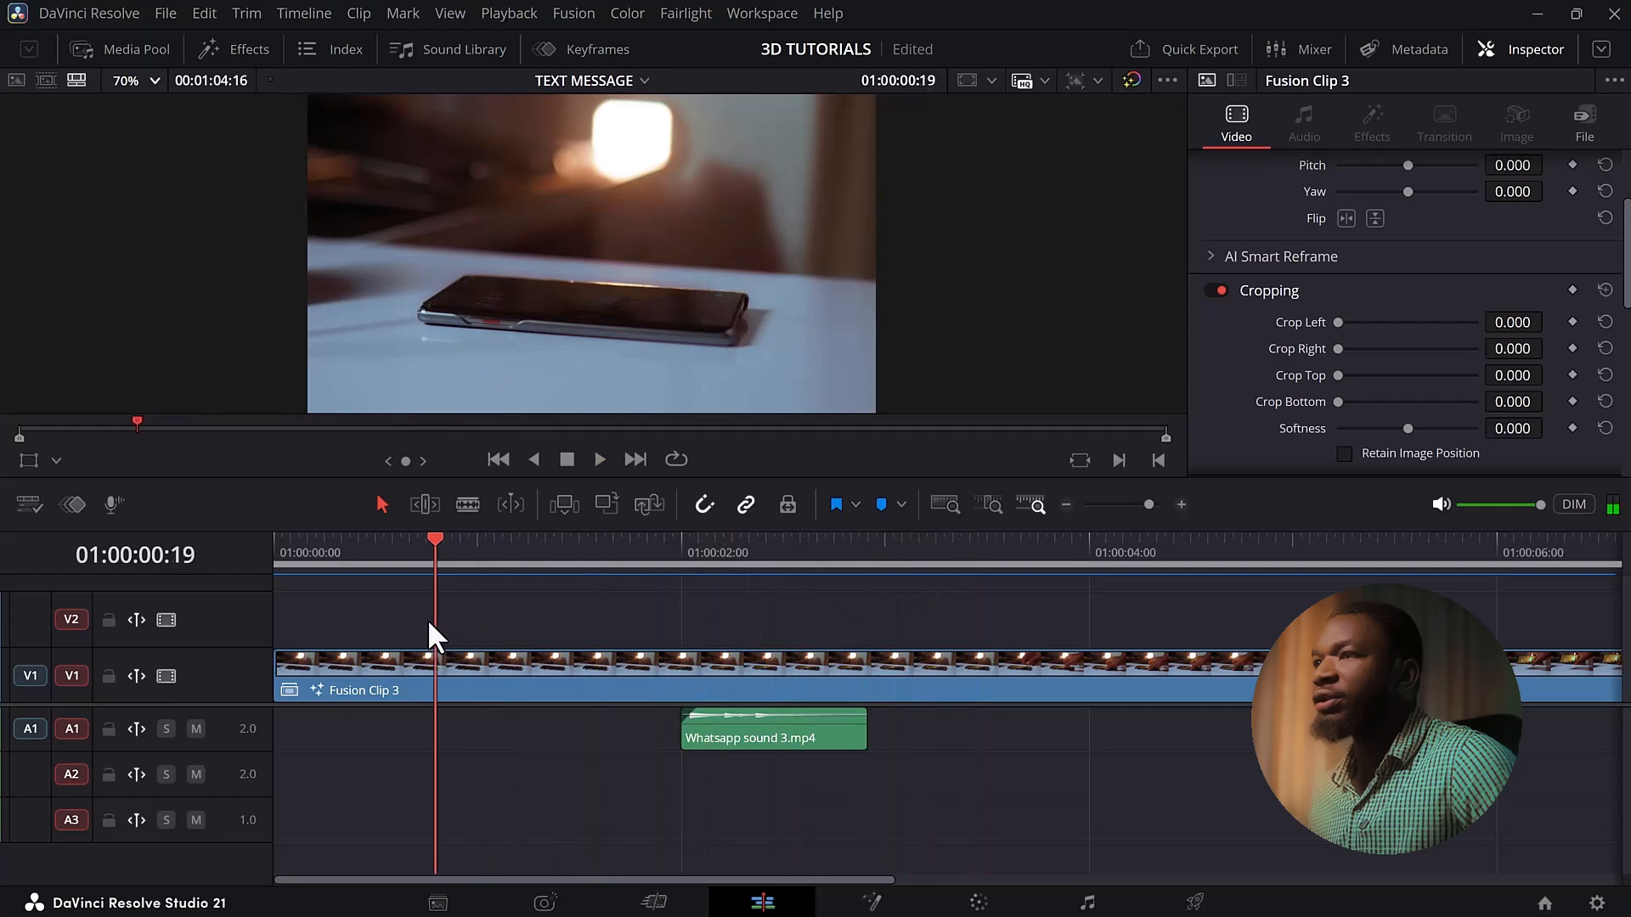
Ripple-trim about 14 frames from the start of Fusion Clip 3 on the Edit timeline and check the new opening
left_click_drag(436, 619, 416, 620)
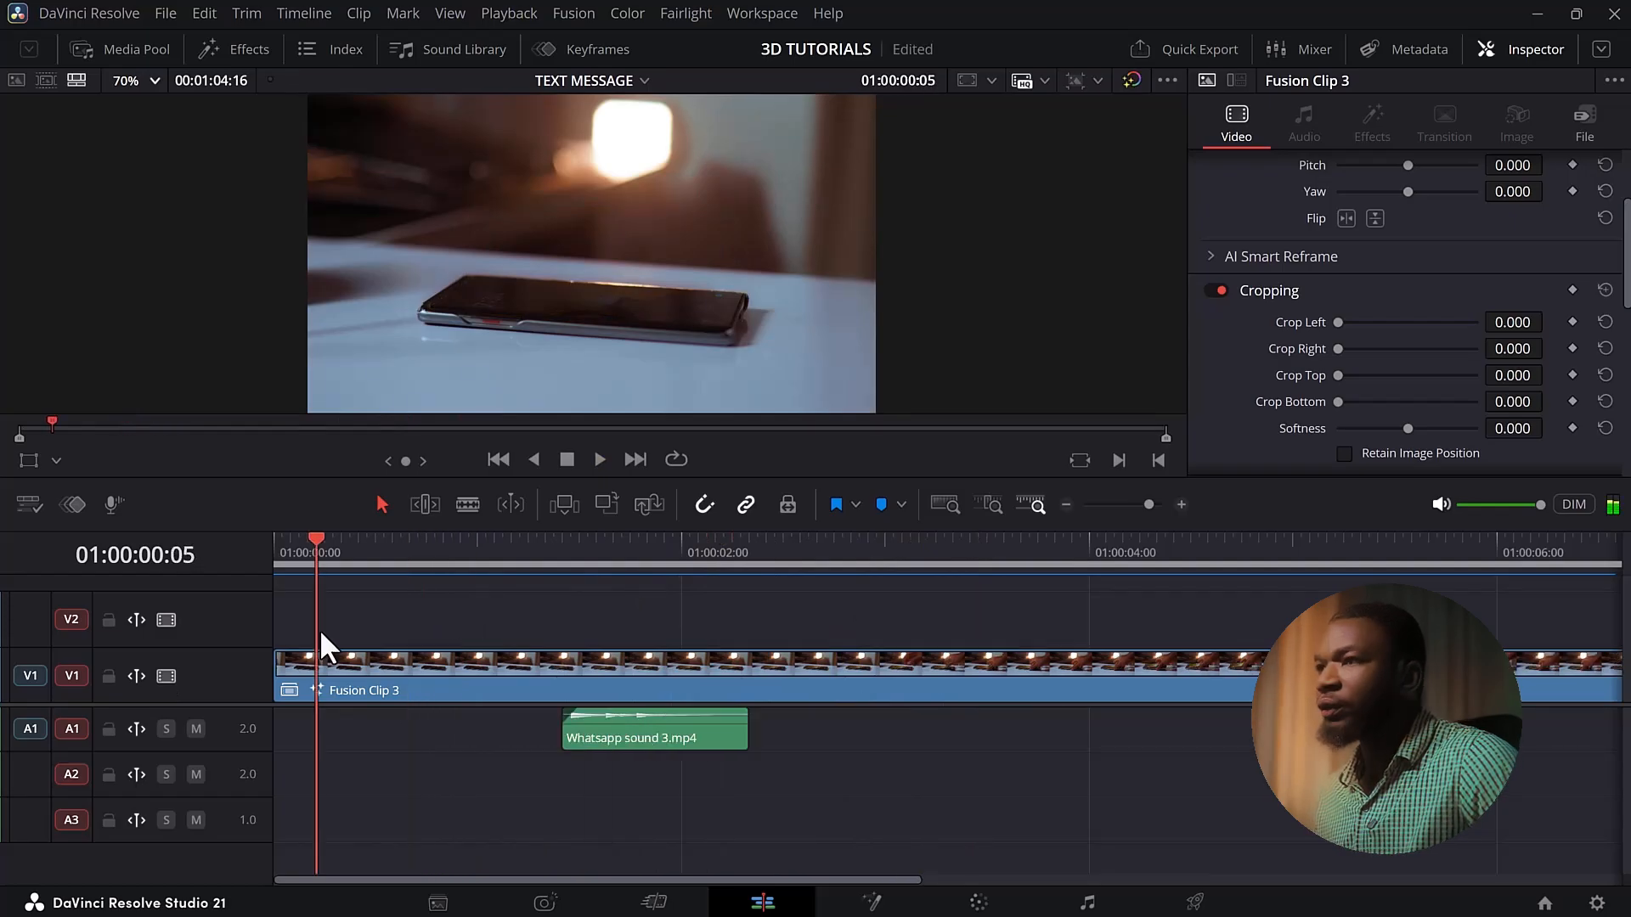
left_click_drag(319, 629, 329, 627)
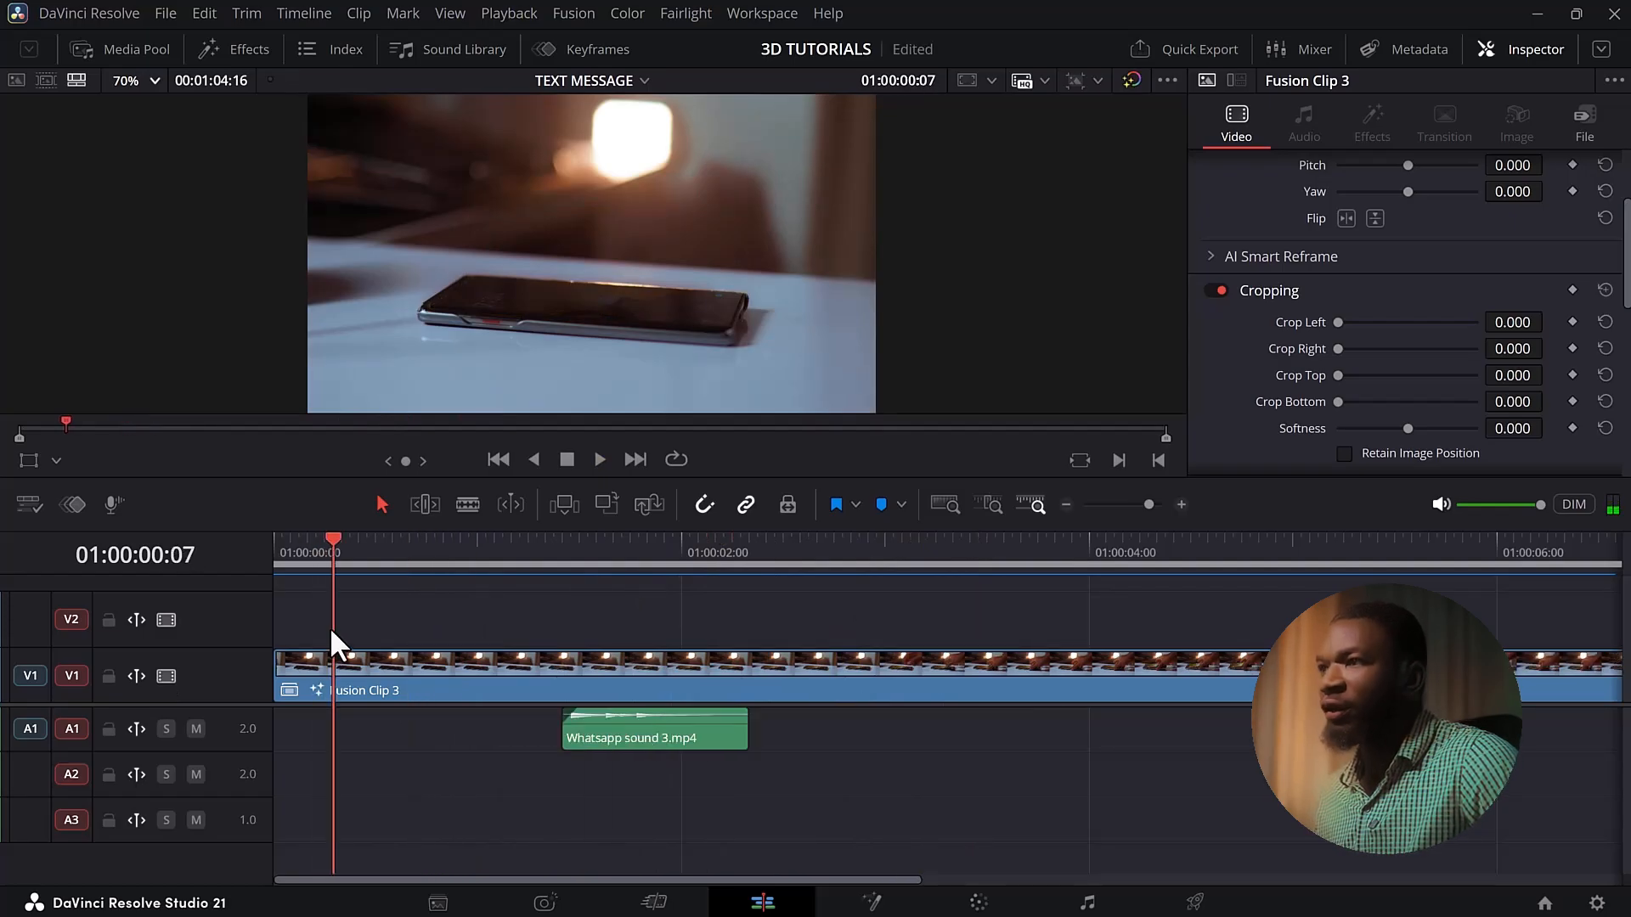